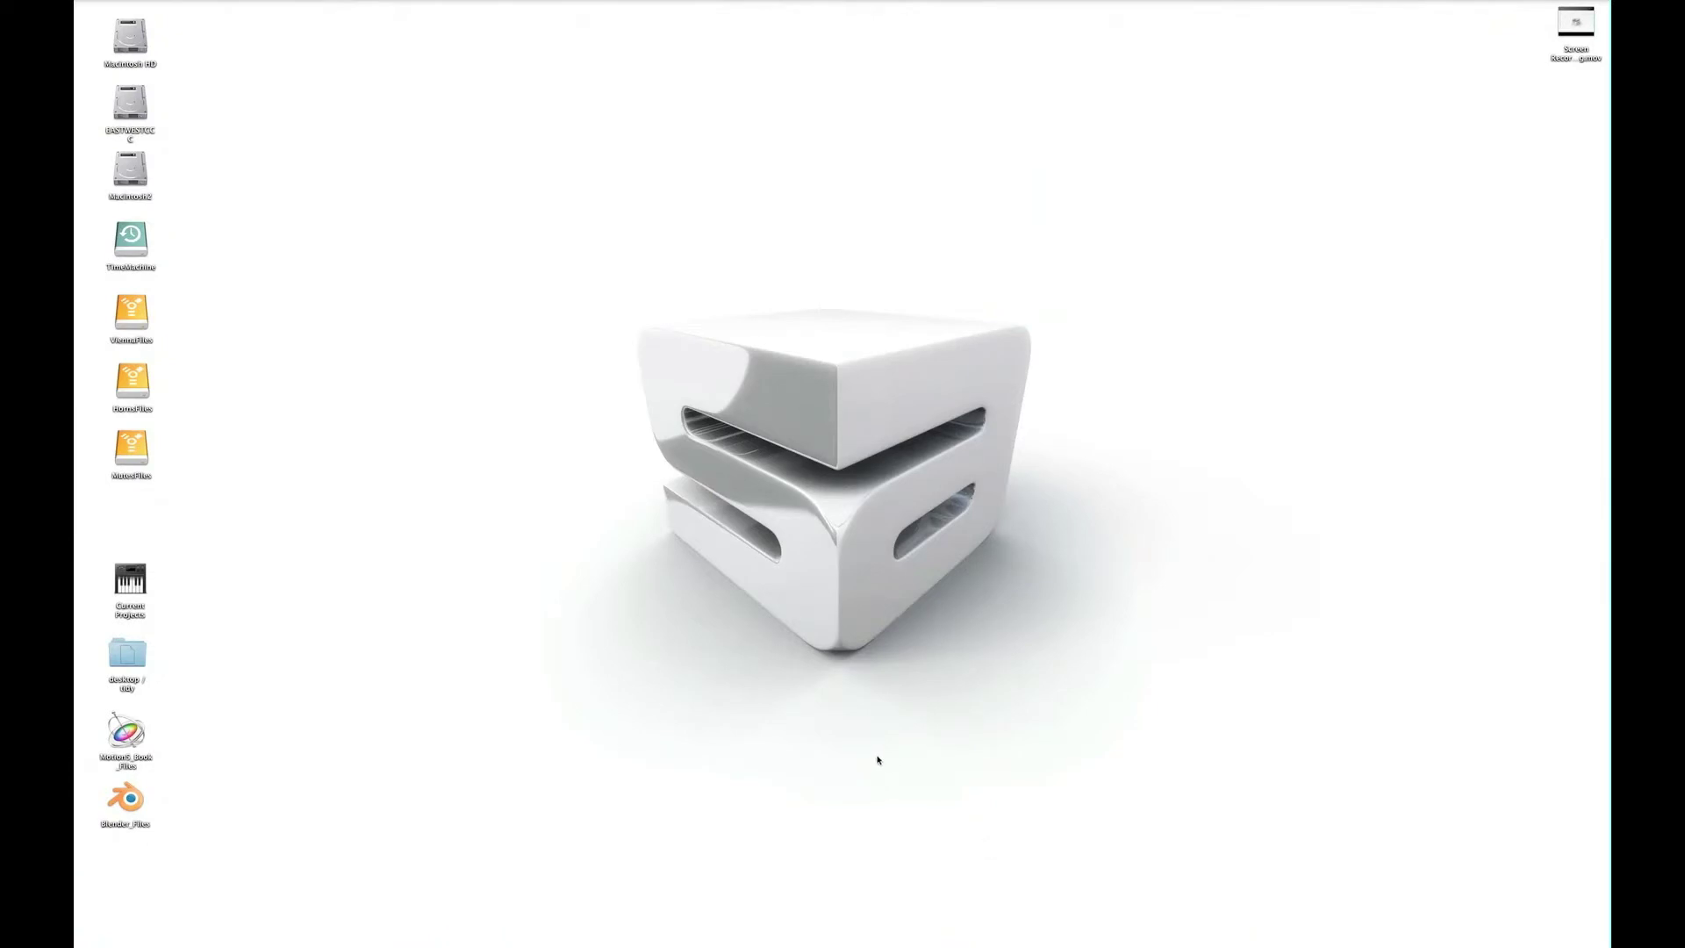
Step: Launch Logic Pro from its Dock icon
mouse_move(986, 931)
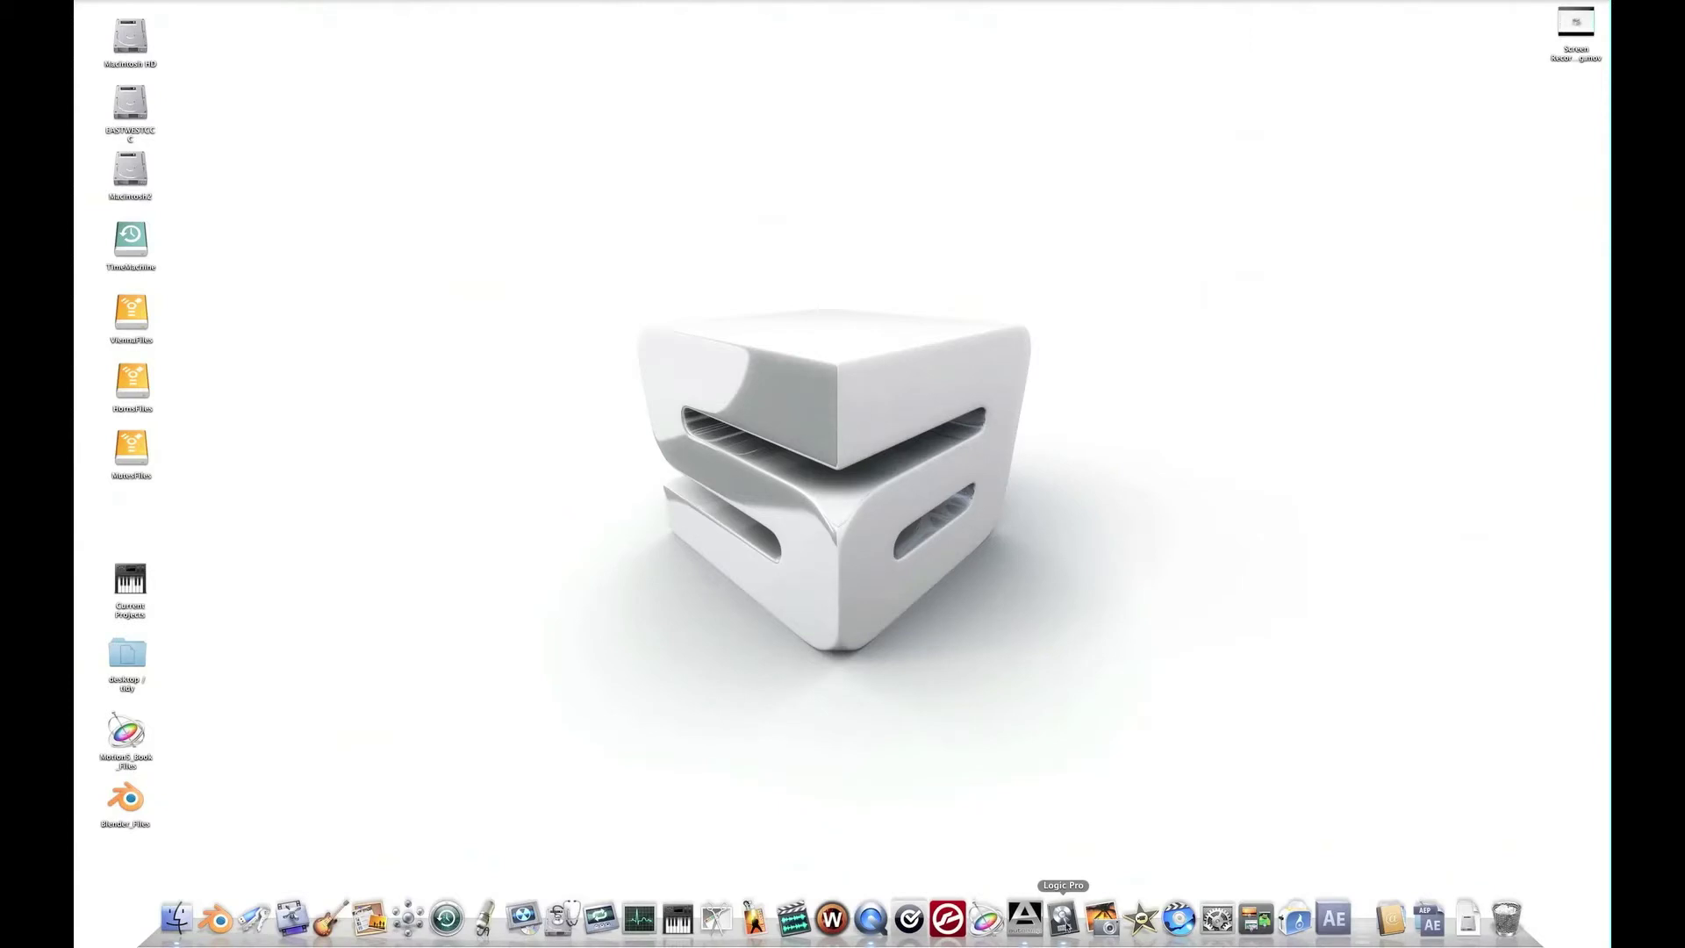
left_click(1063, 919)
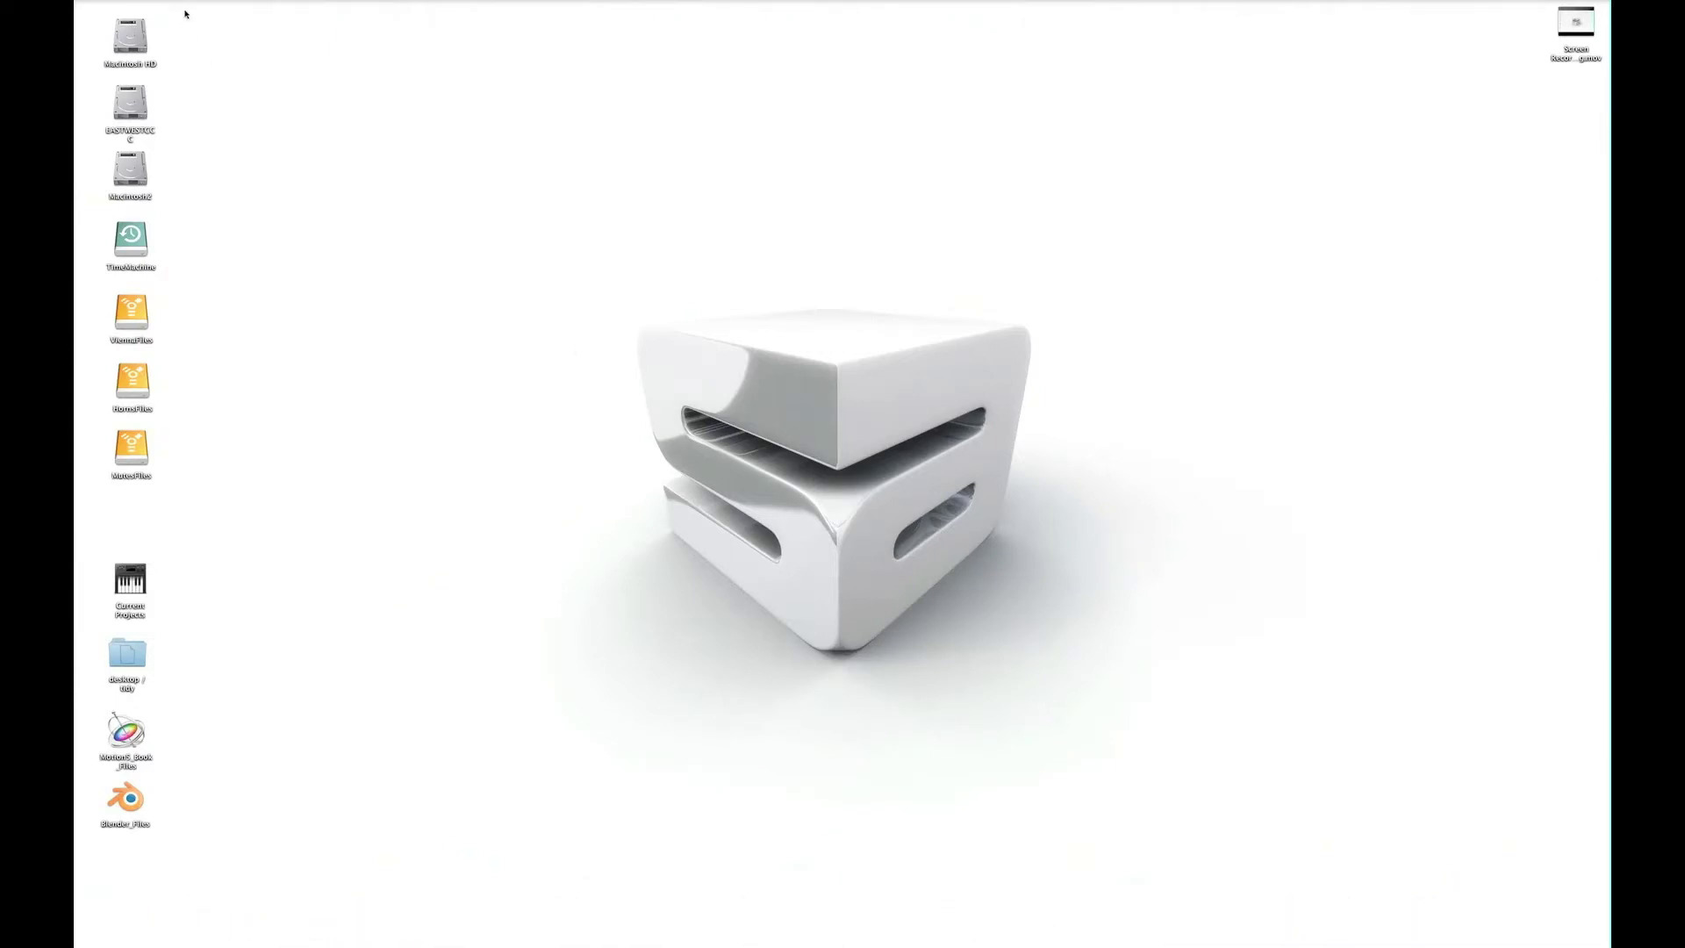
Step: Create an empty project with 16 multi-timbral software instrument tracks, without the Library, and select track 1
left_click(159, 1)
left_click(167, 10)
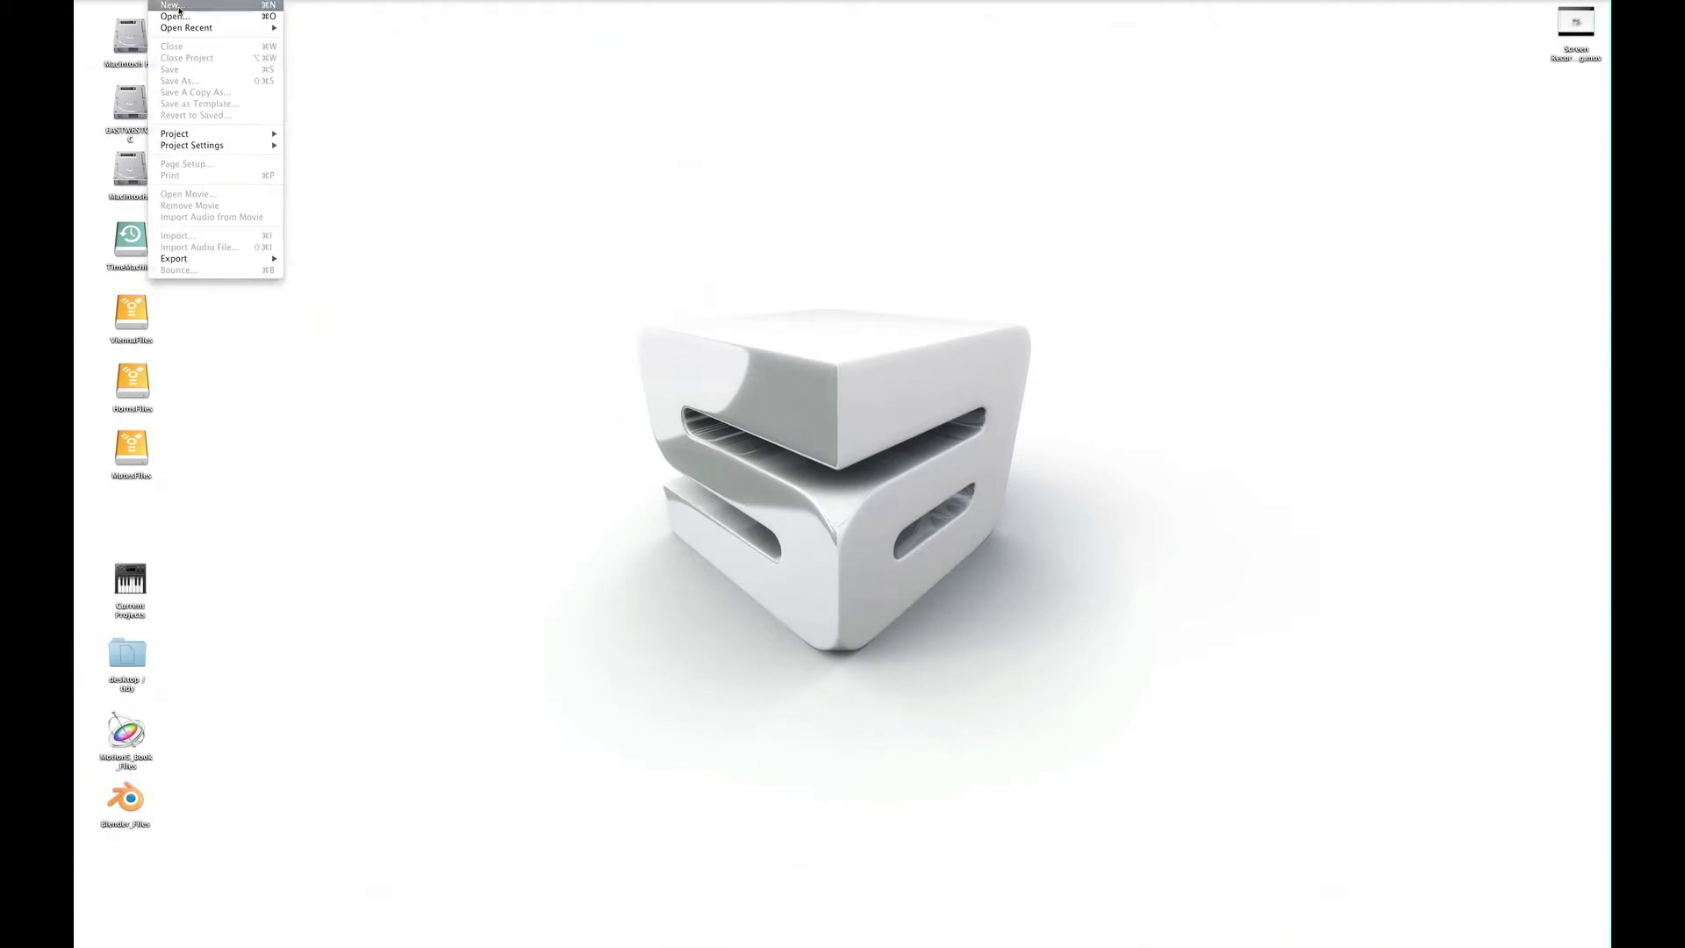
double_click(803, 206)
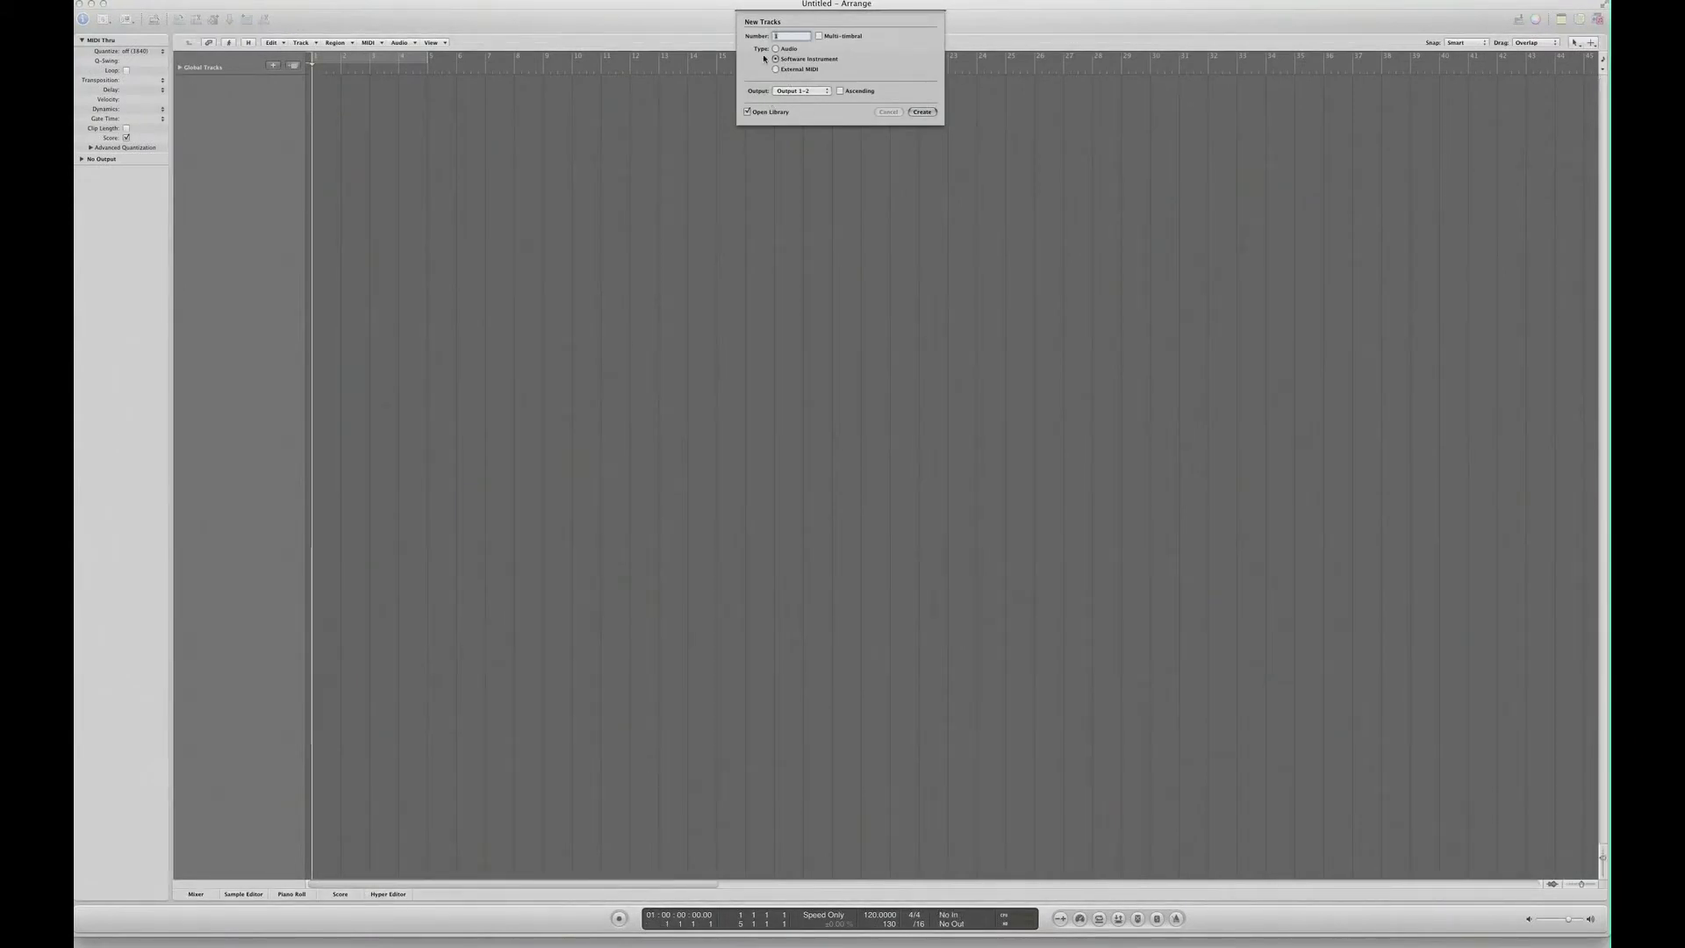
left_click(818, 36)
left_click(747, 111)
left_click(922, 113)
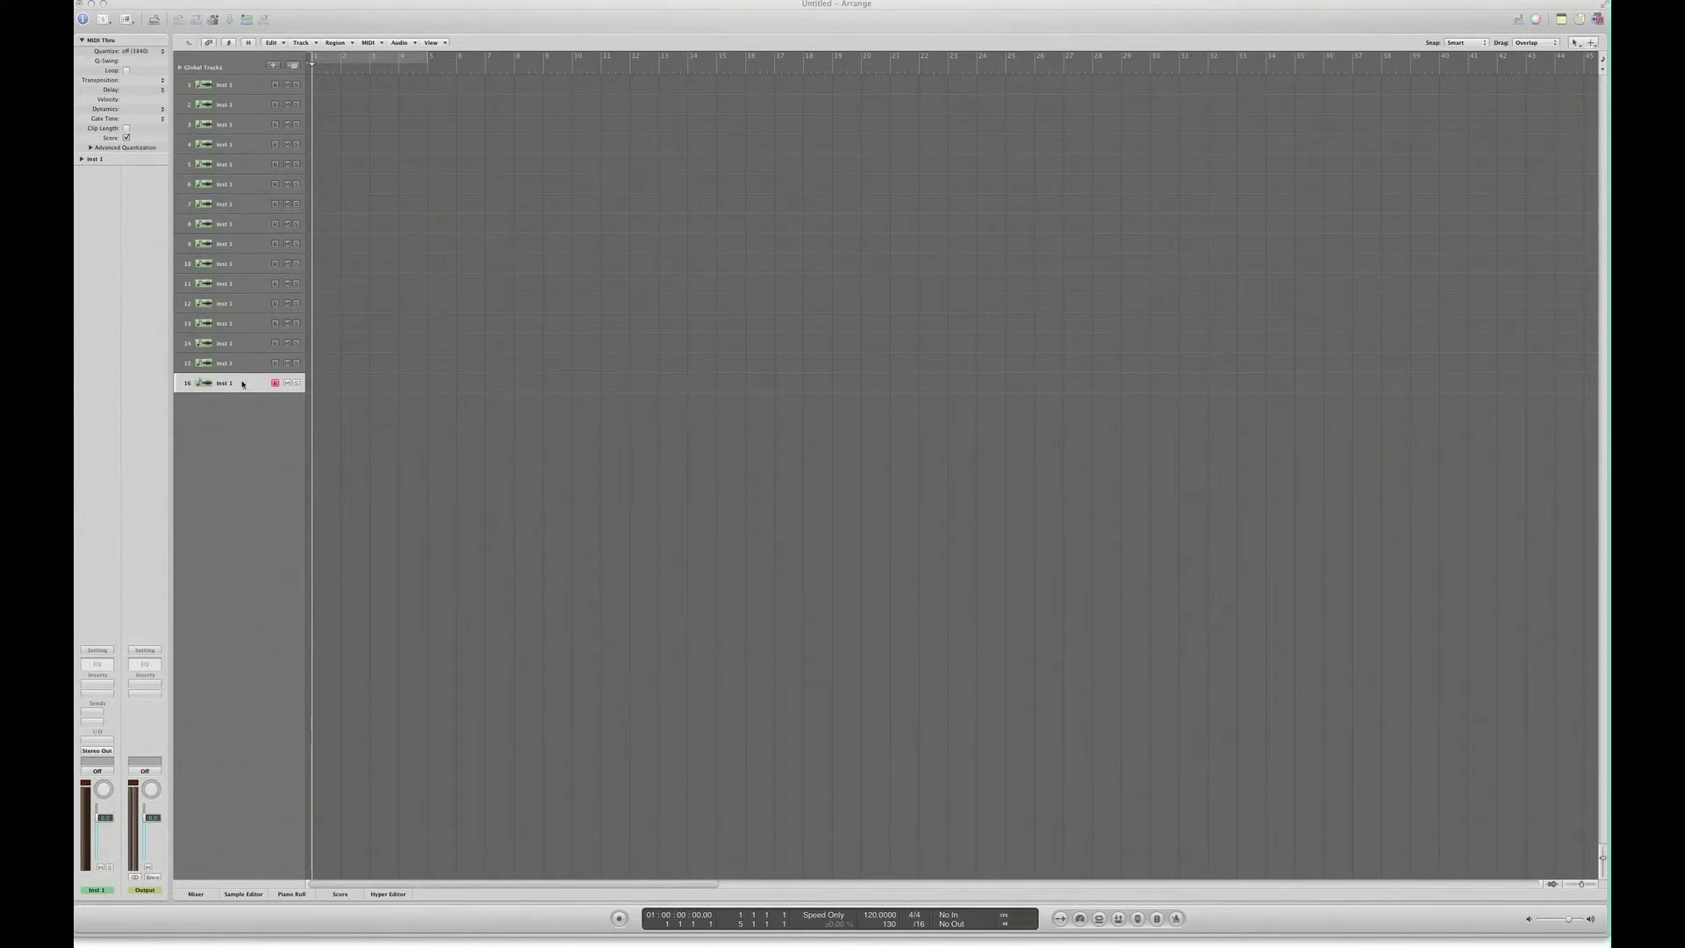
left_click(215, 84)
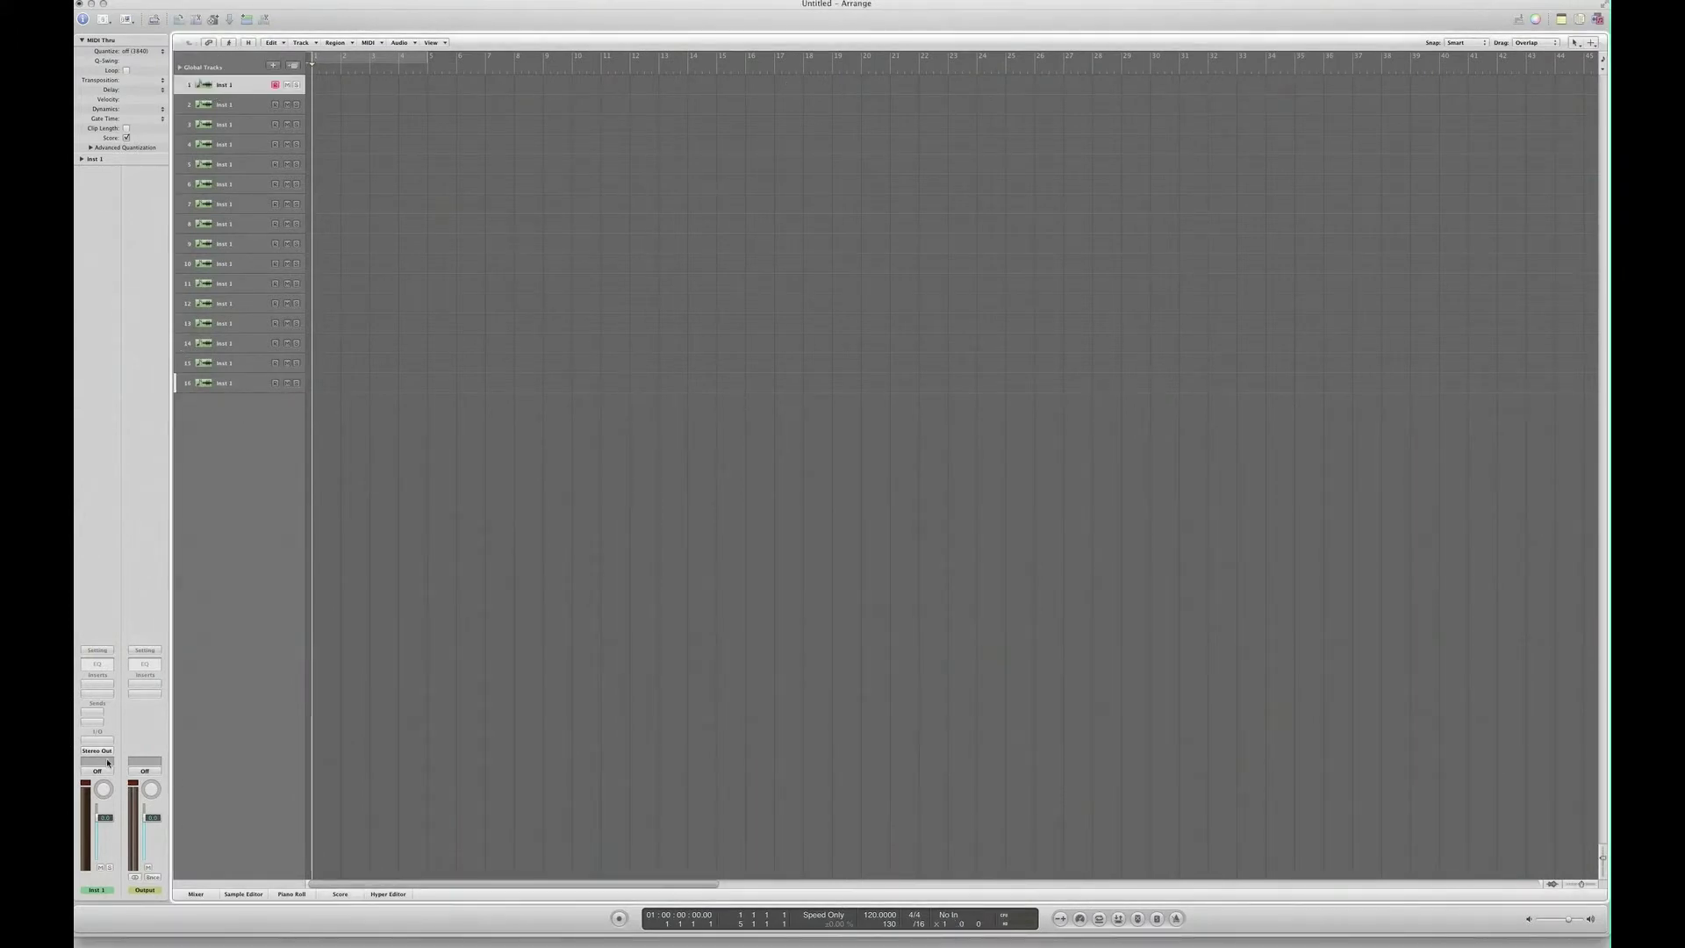
Step: Load AU Instruments > East West > Play as Multi Output (9xStereo) on Inst 1
left_click(108, 762)
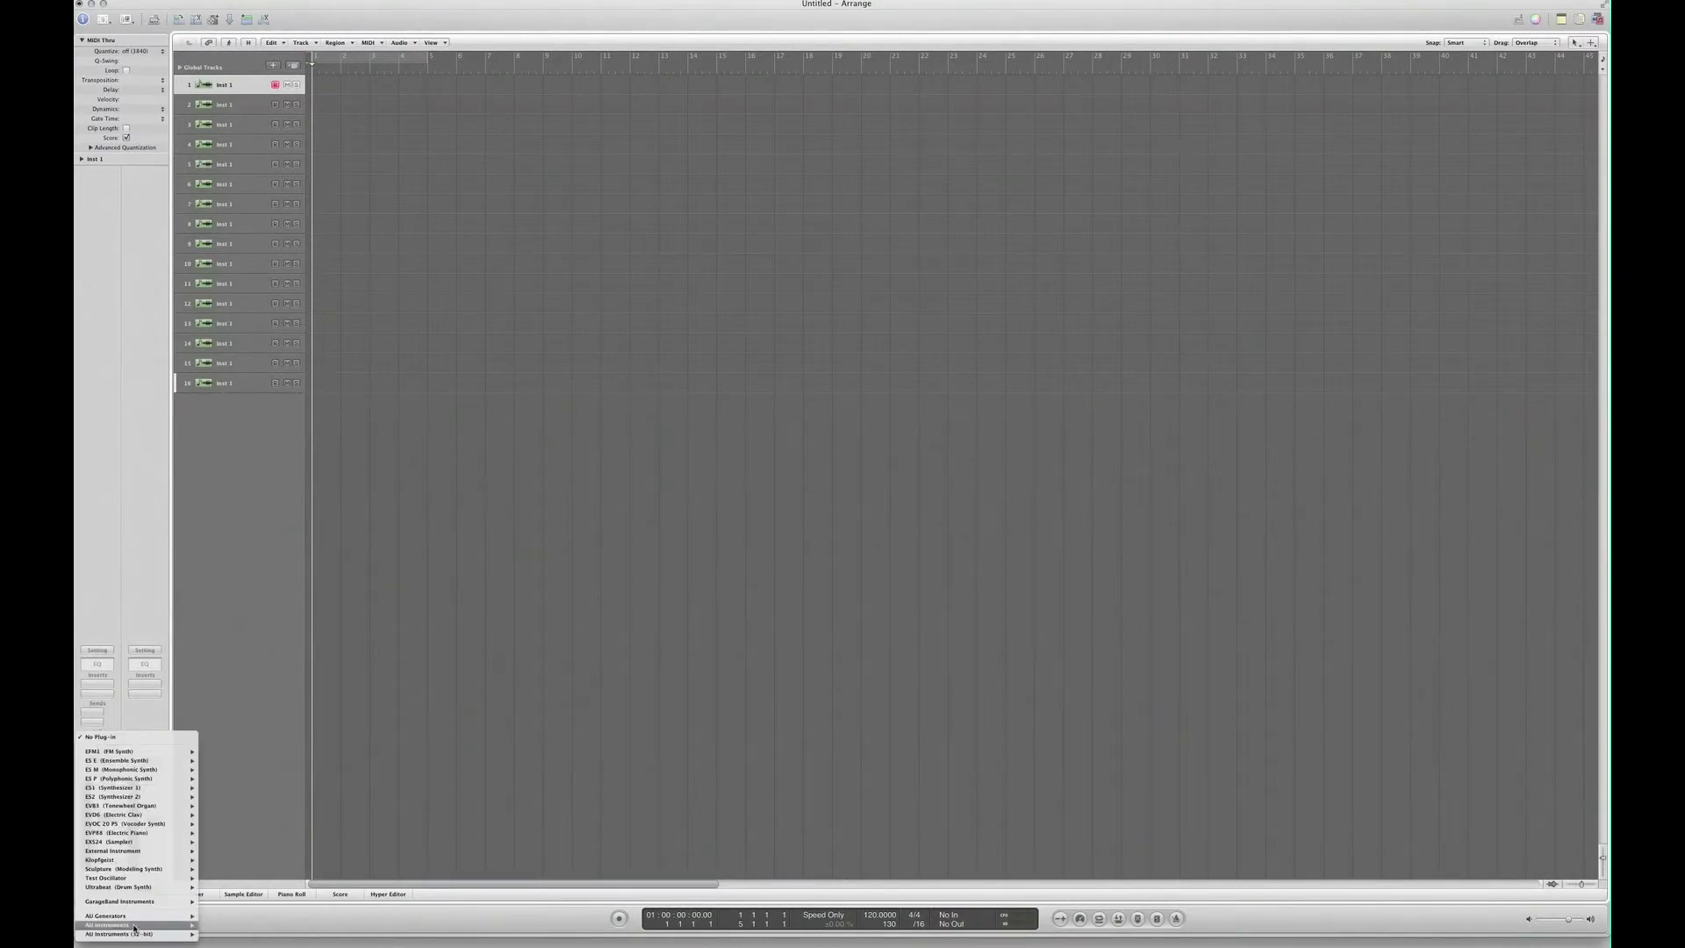
mouse_move(134, 926)
mouse_move(250, 916)
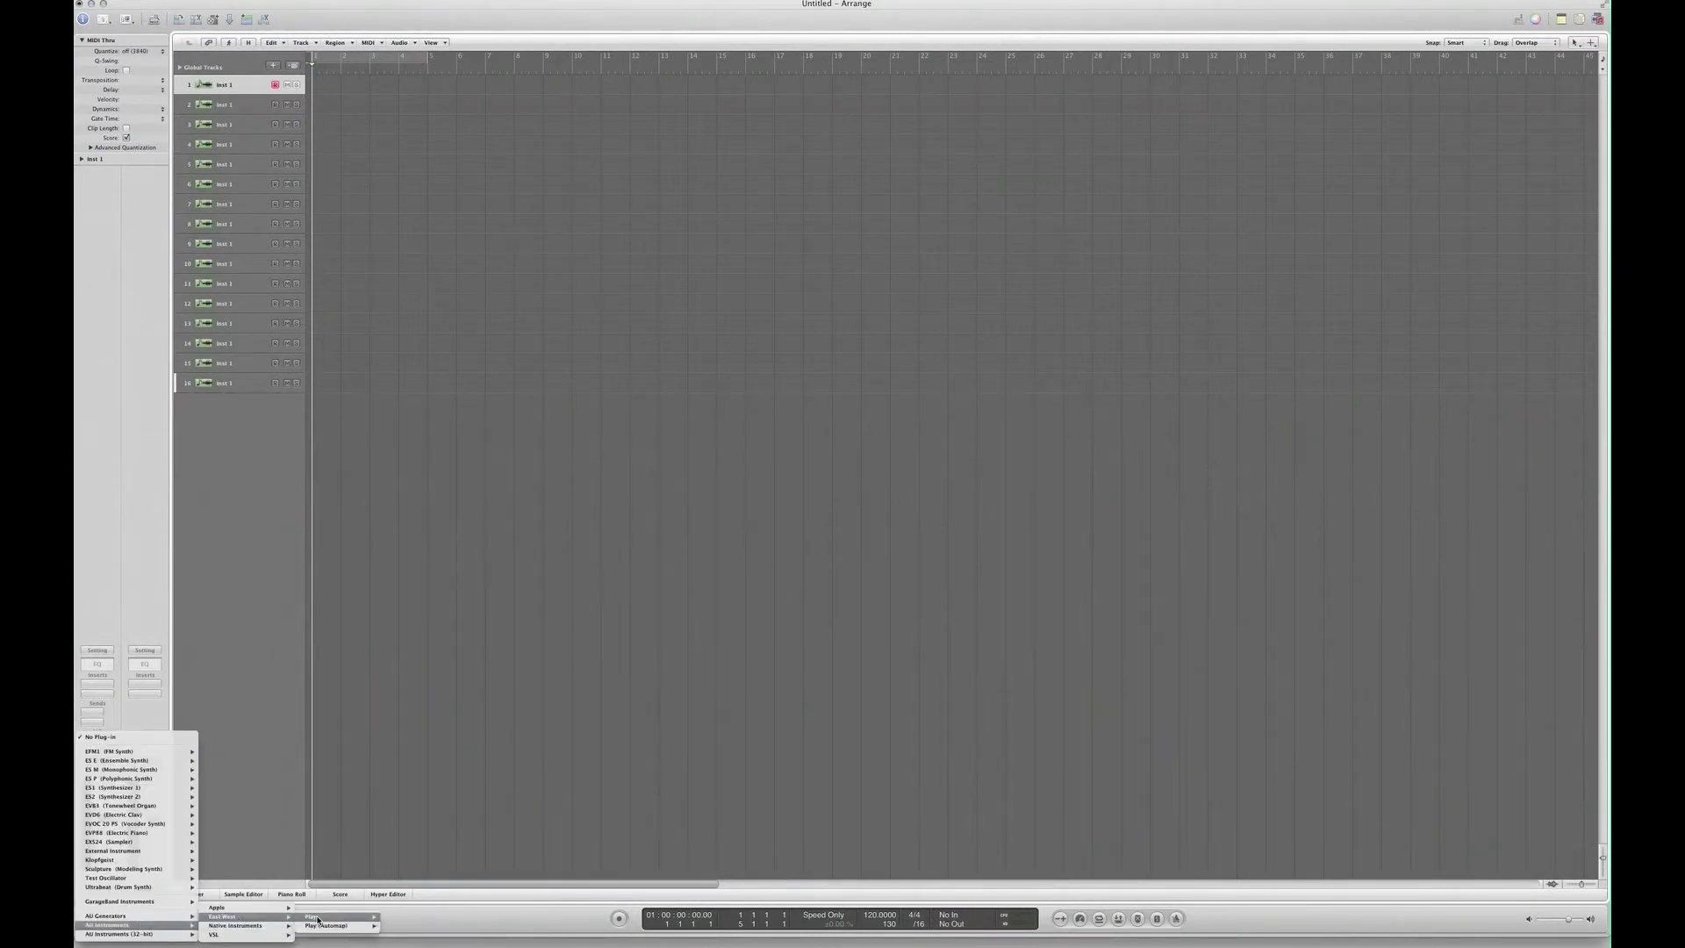
mouse_move(318, 919)
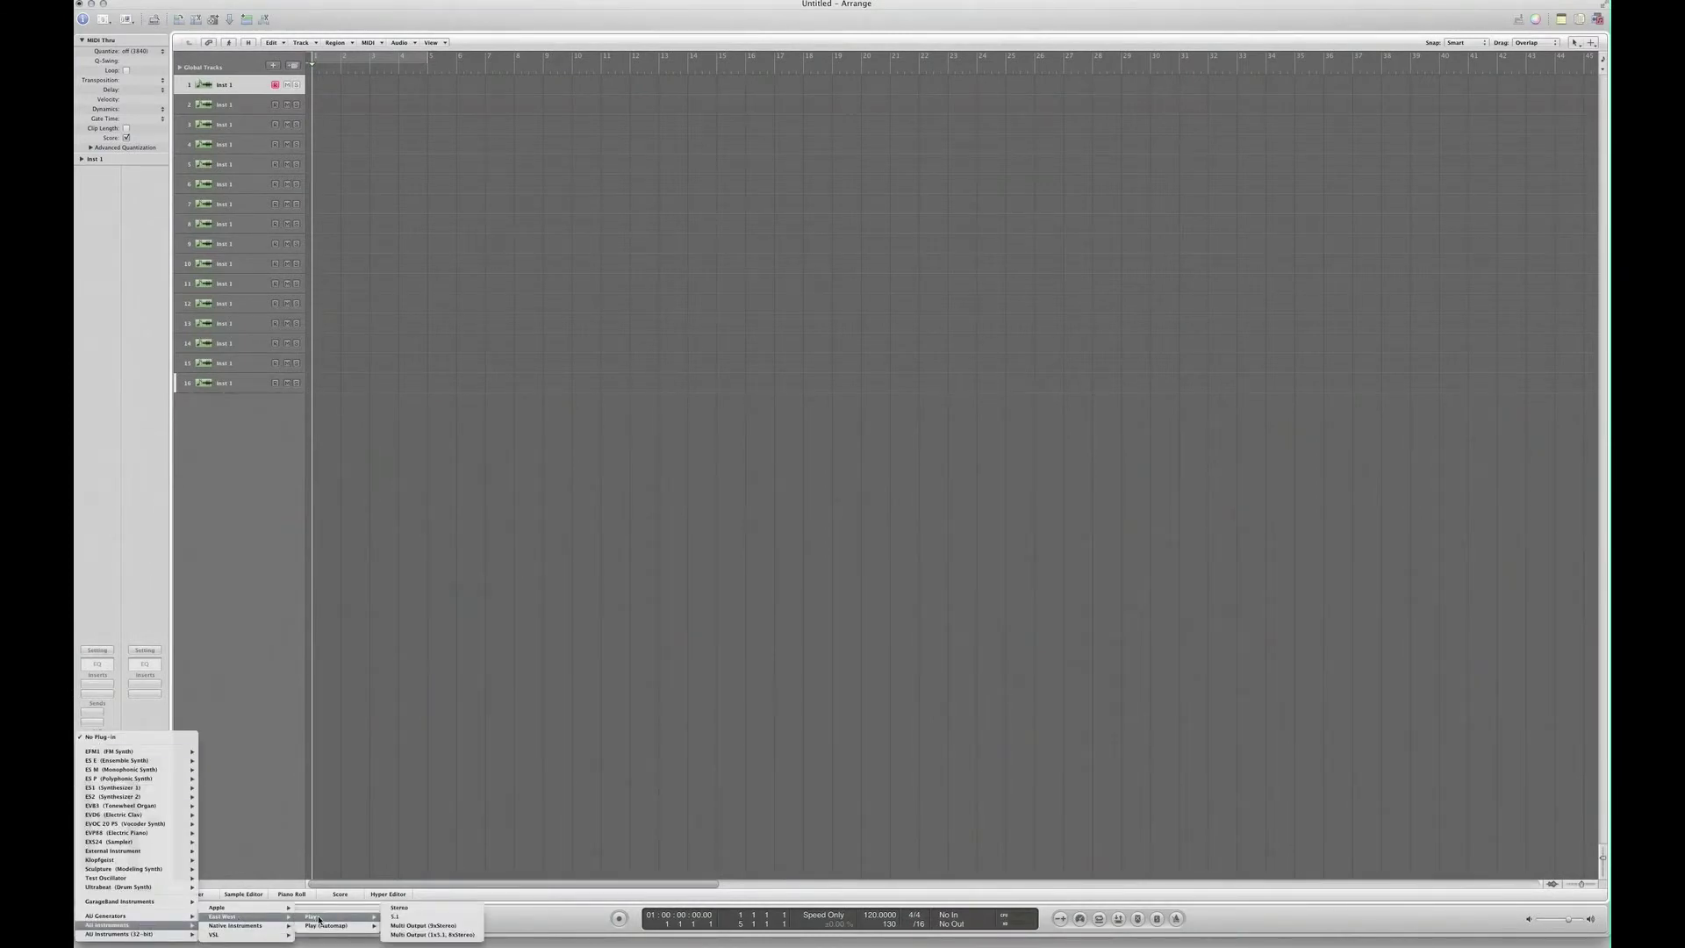
left_click(430, 926)
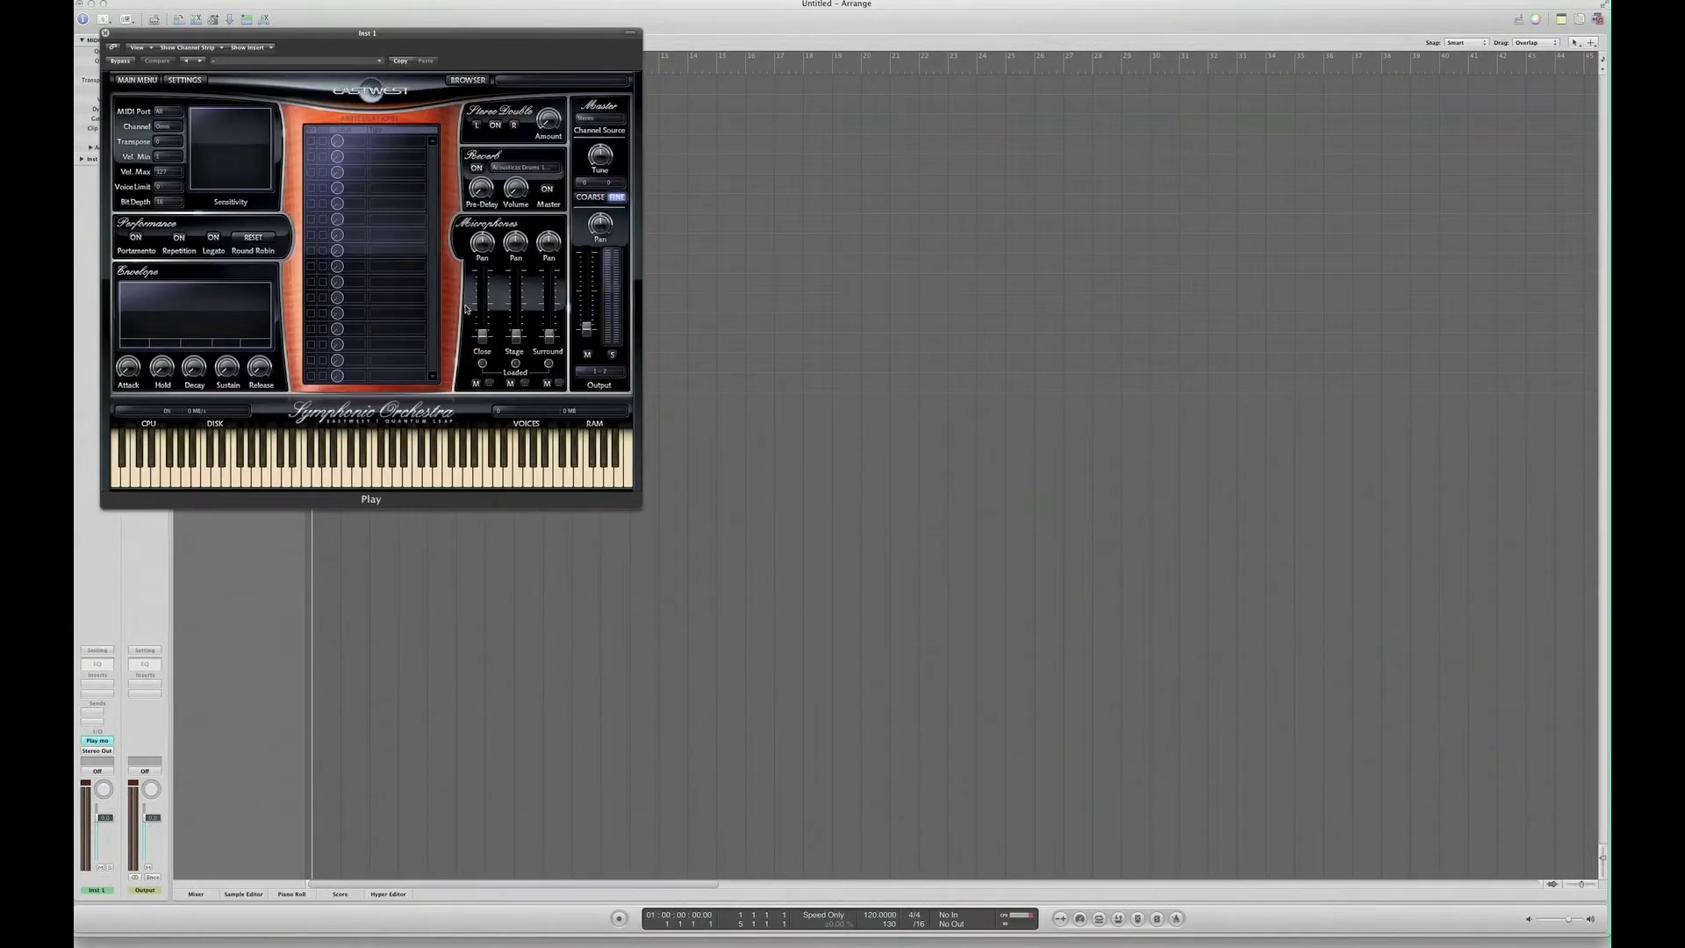
Step: Load a QL Stormdrum 2 multi from Play's browser, giving eight drums from Godzilla Hits to Octapus Roll Toms
left_click_drag(450, 51, 902, 156)
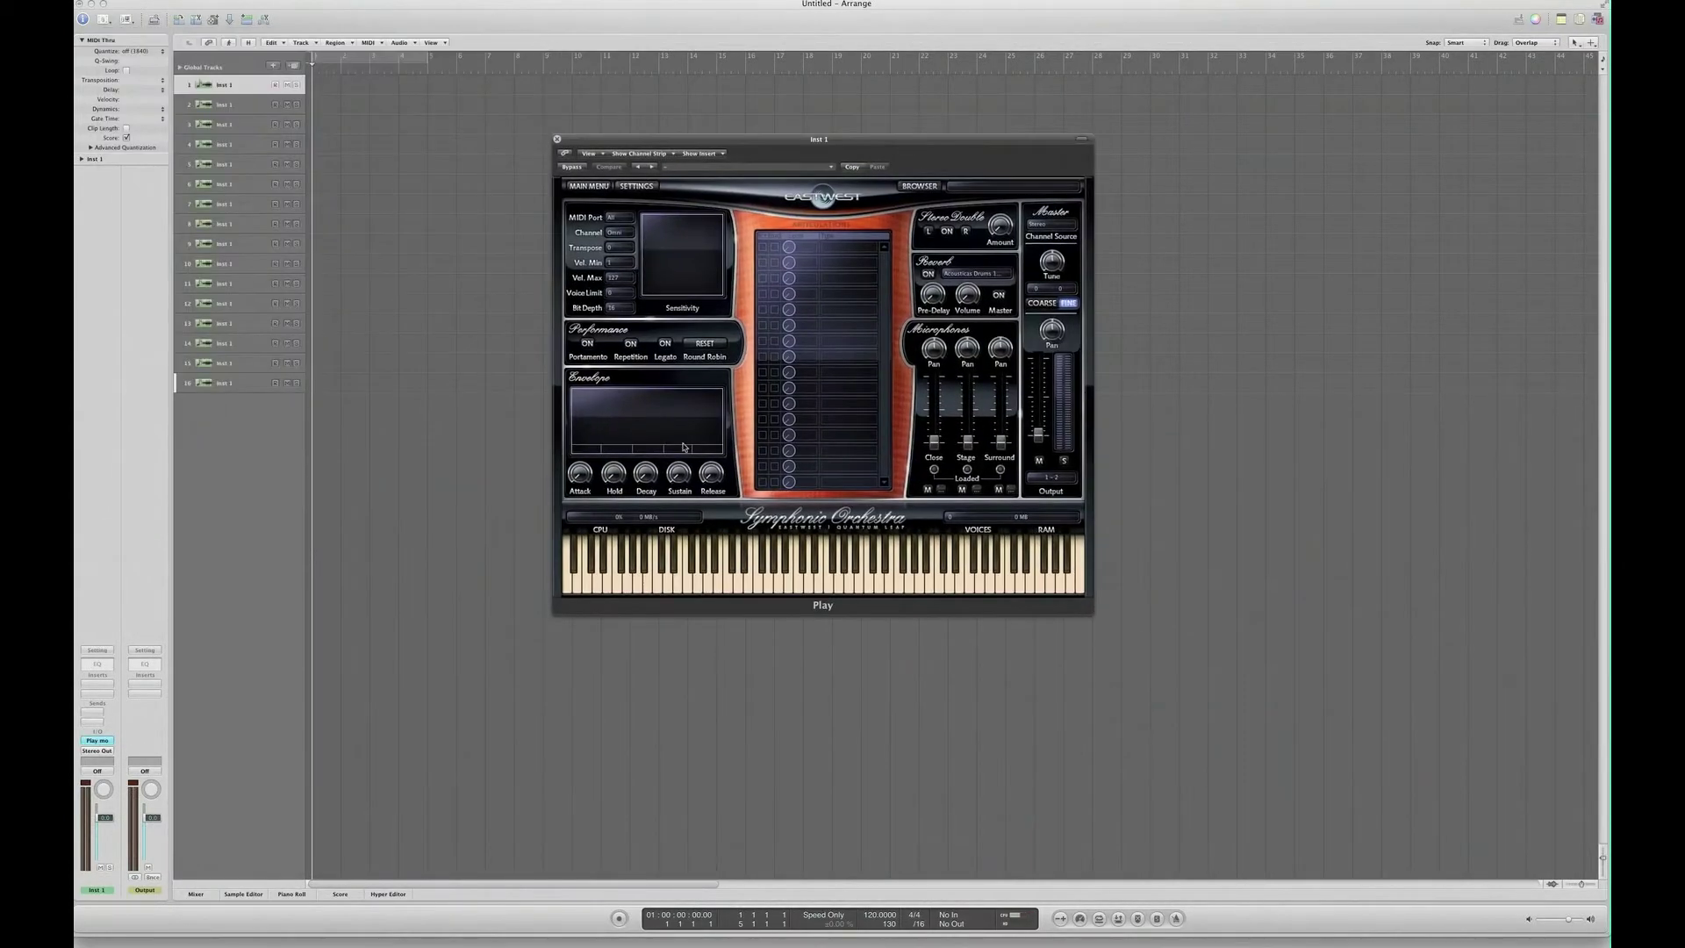
left_click(920, 186)
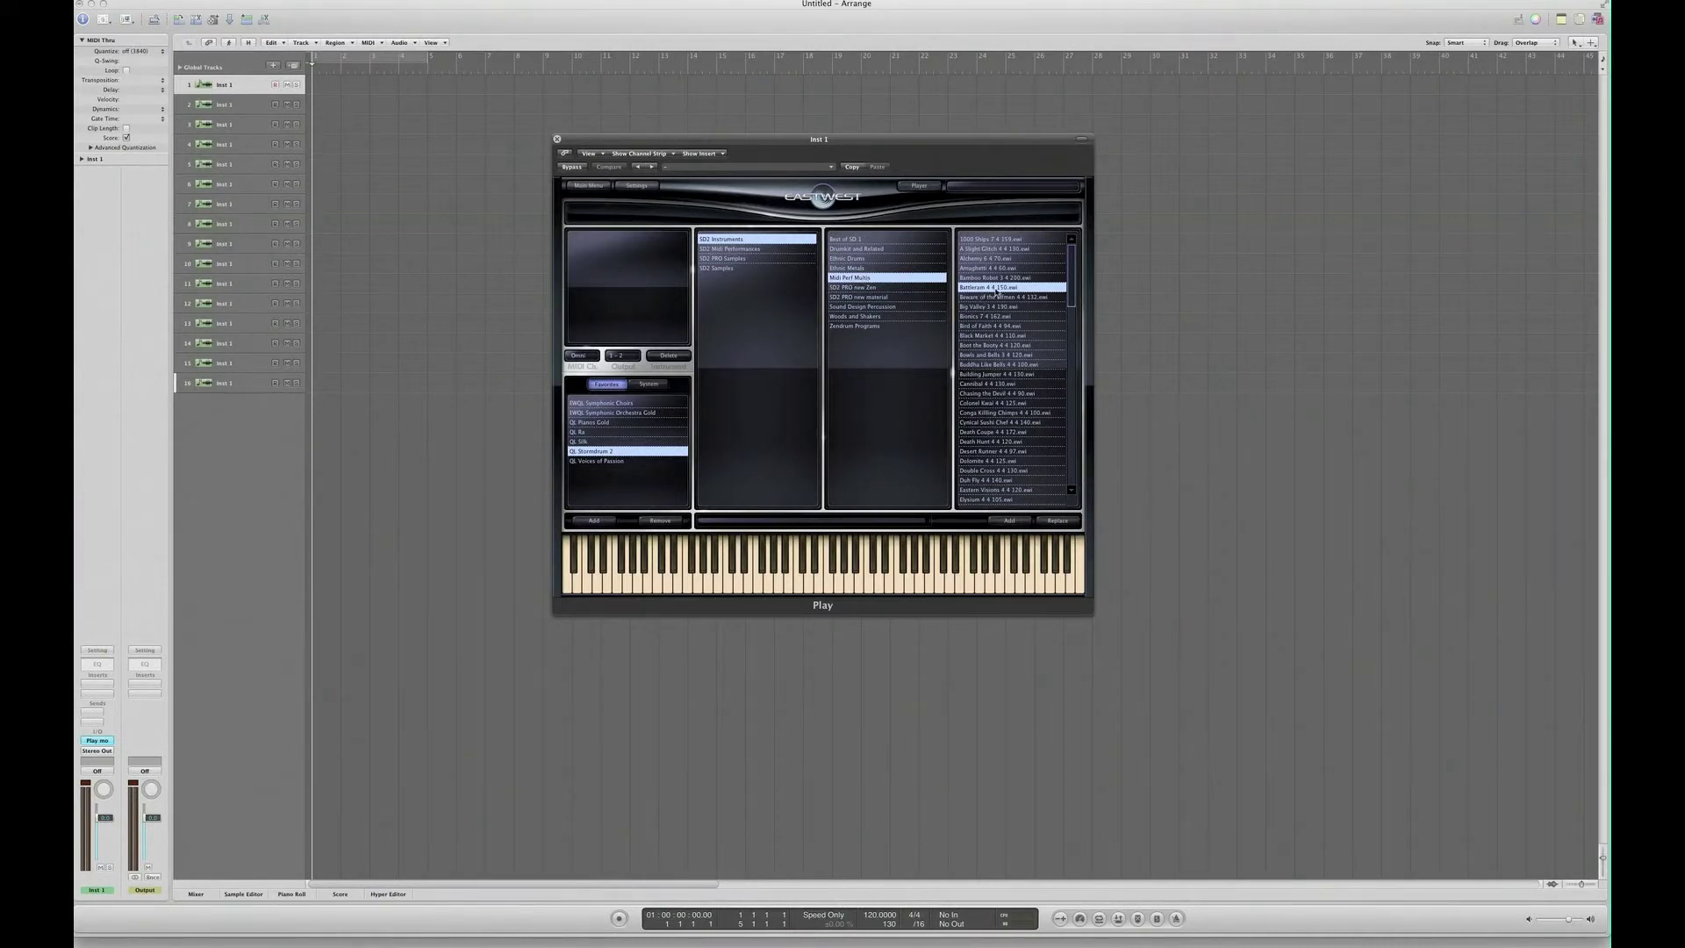
left_click(1055, 522)
left_click_drag(895, 139, 834, 182)
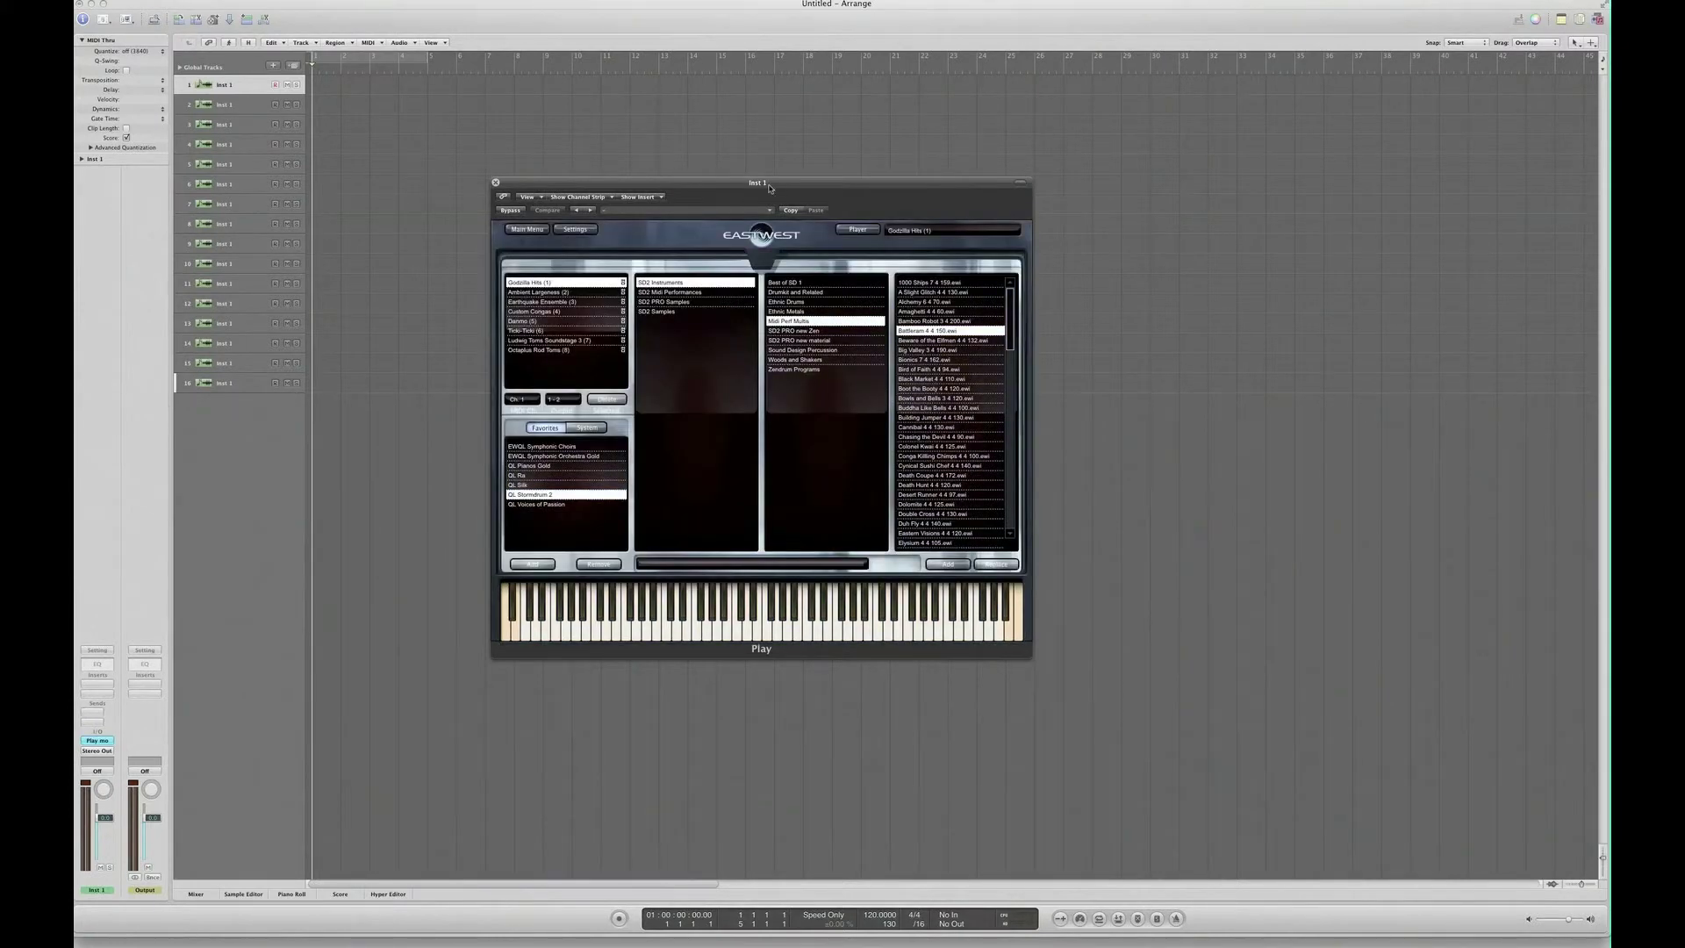
left_click_drag(741, 181, 708, 287)
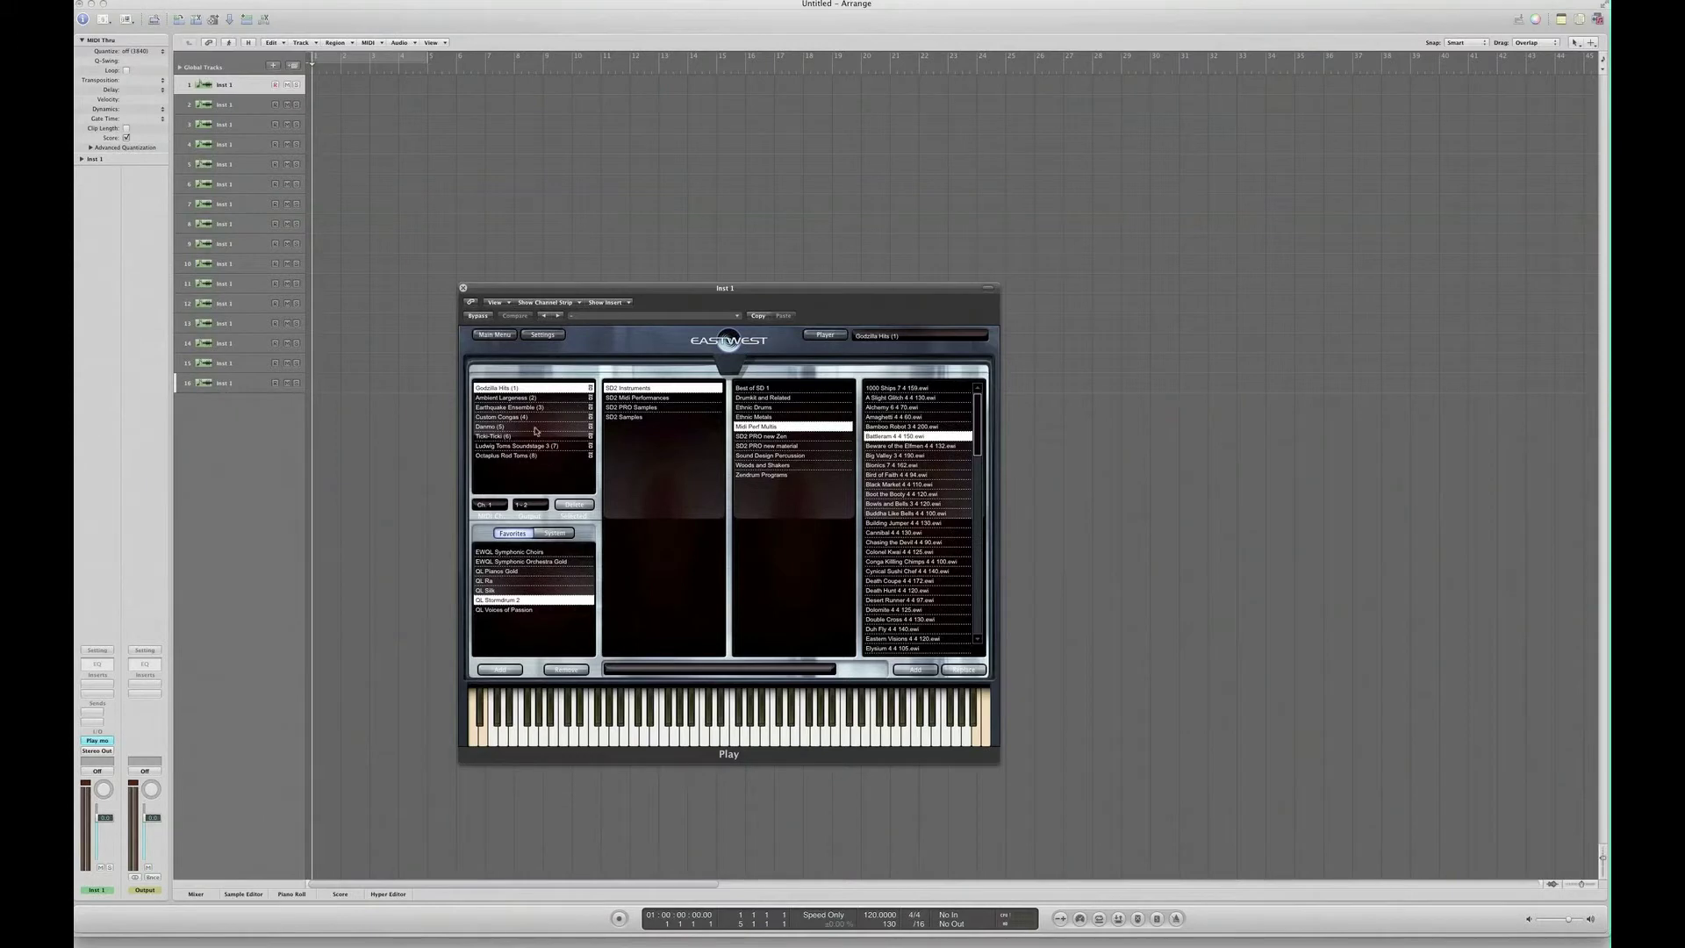
left_click_drag(736, 290, 767, 274)
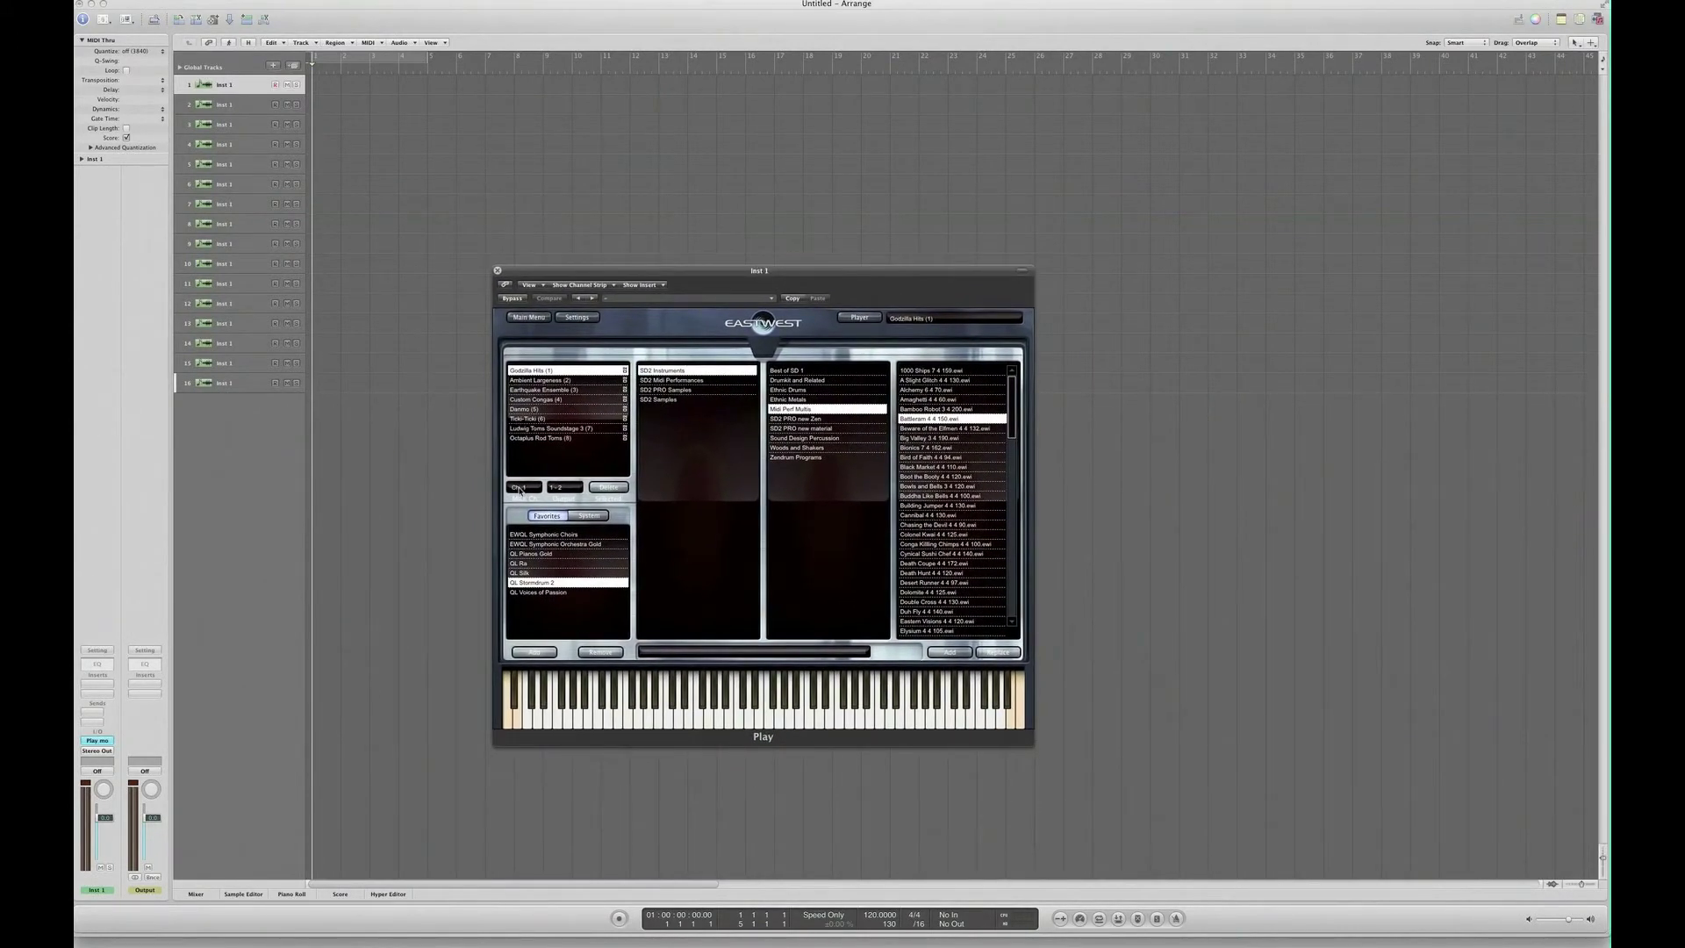
left_click(545, 381)
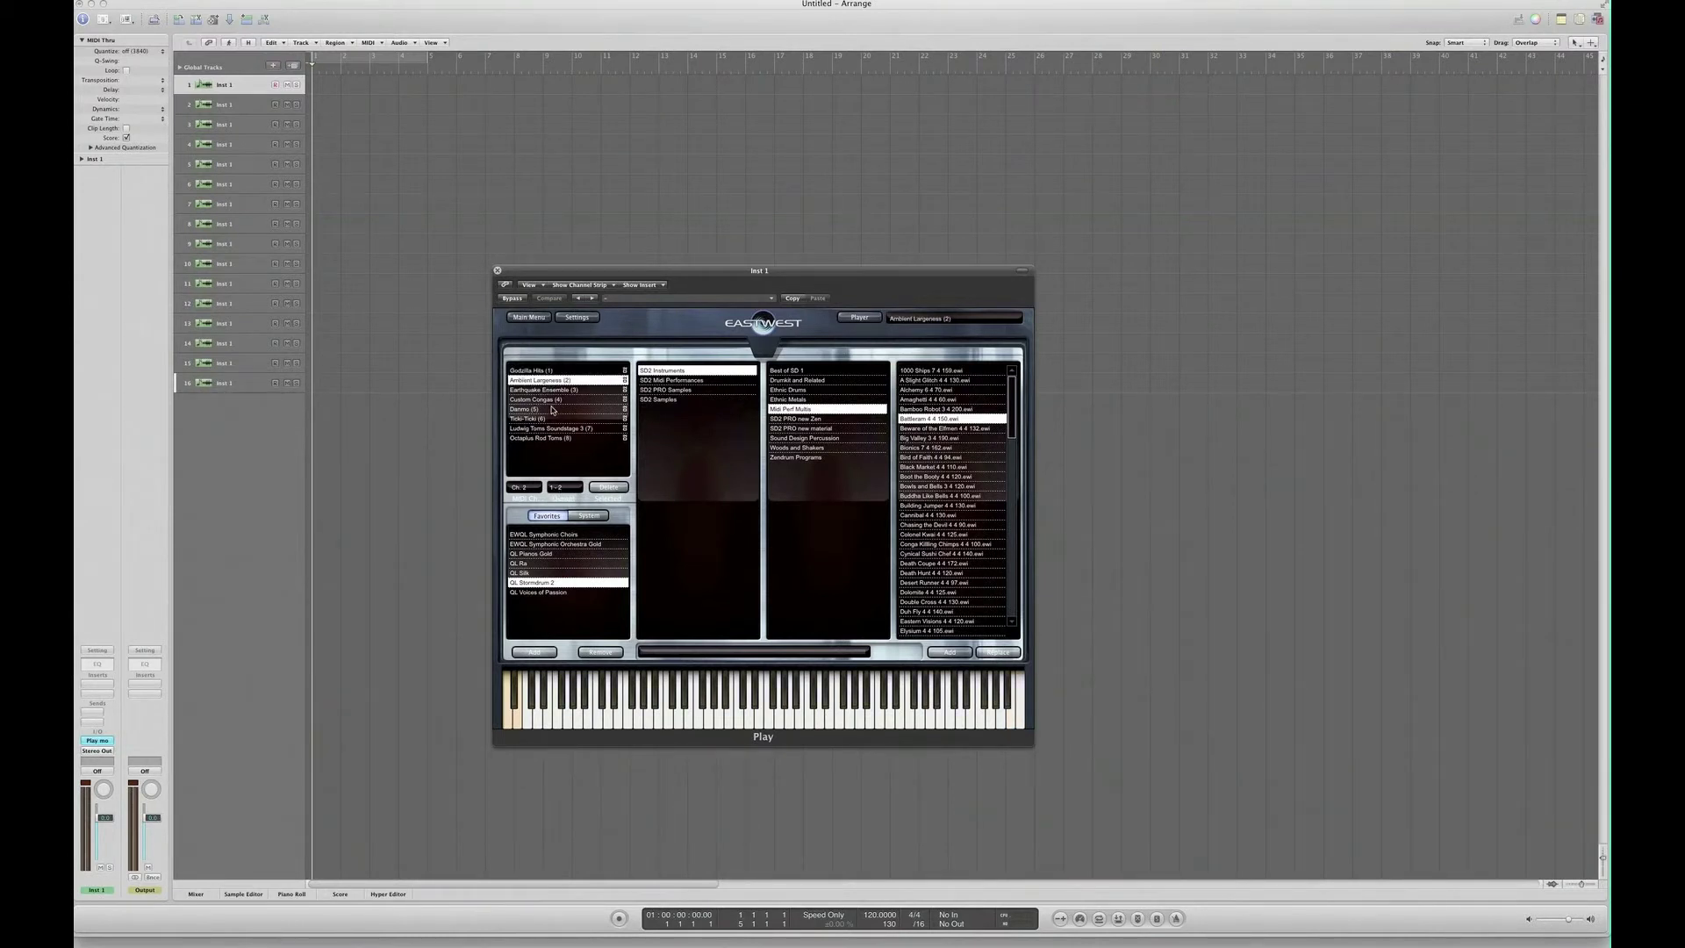
left_click(533, 371)
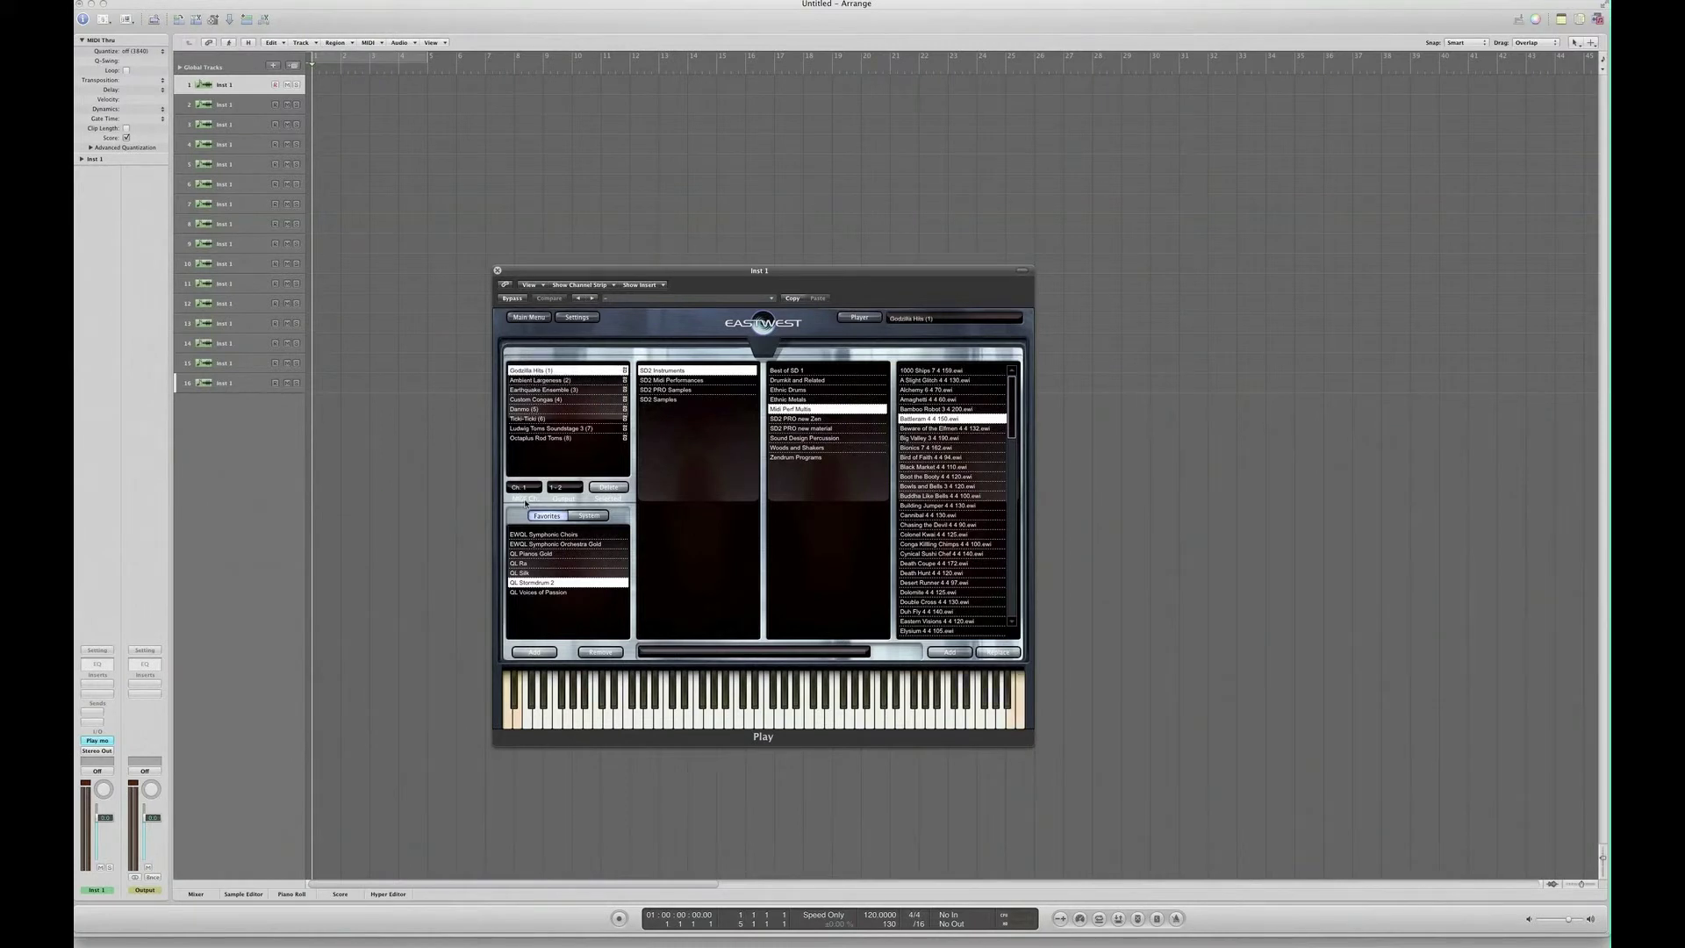
left_click(539, 380)
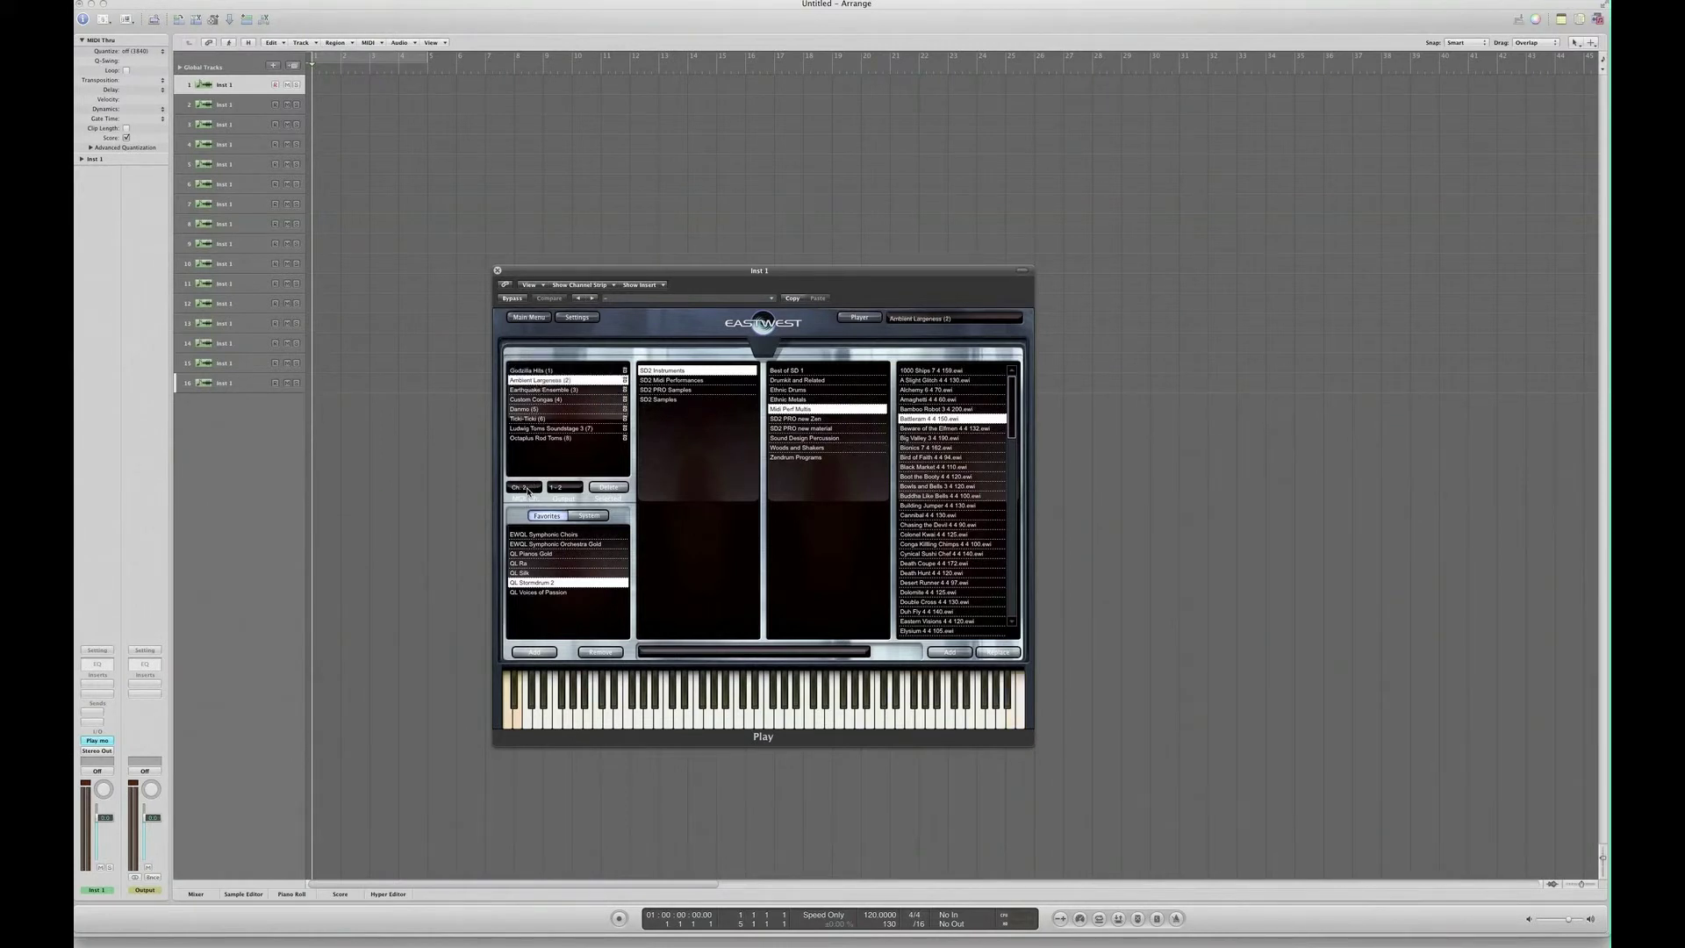
left_click(536, 391)
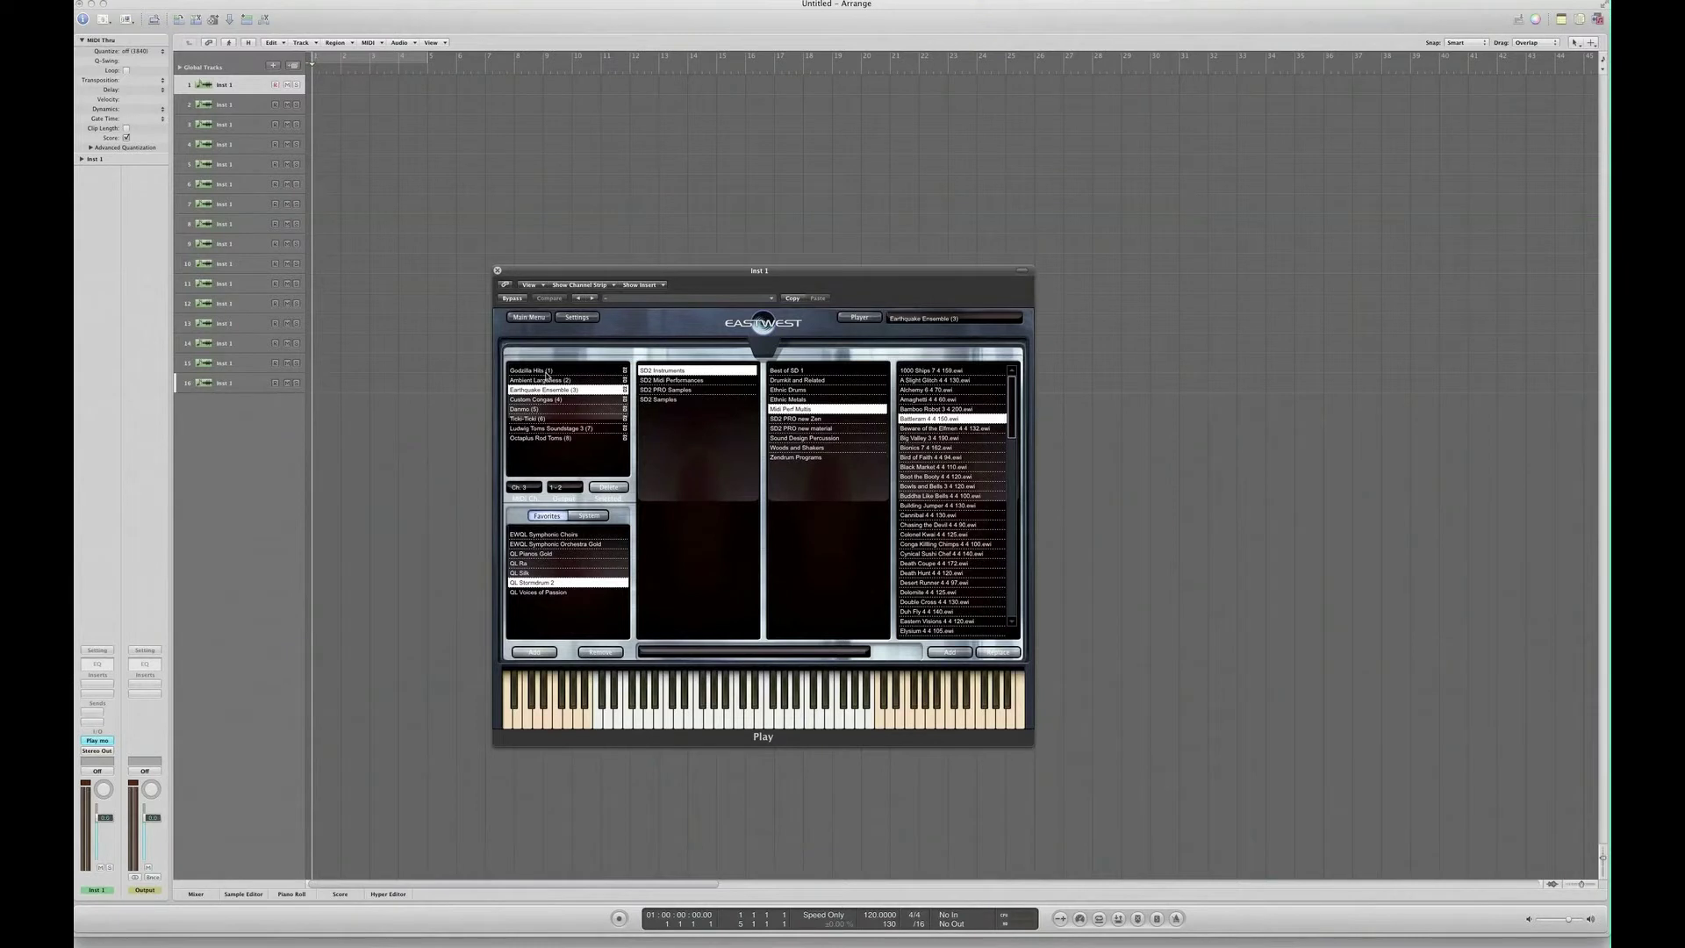
left_click(547, 371)
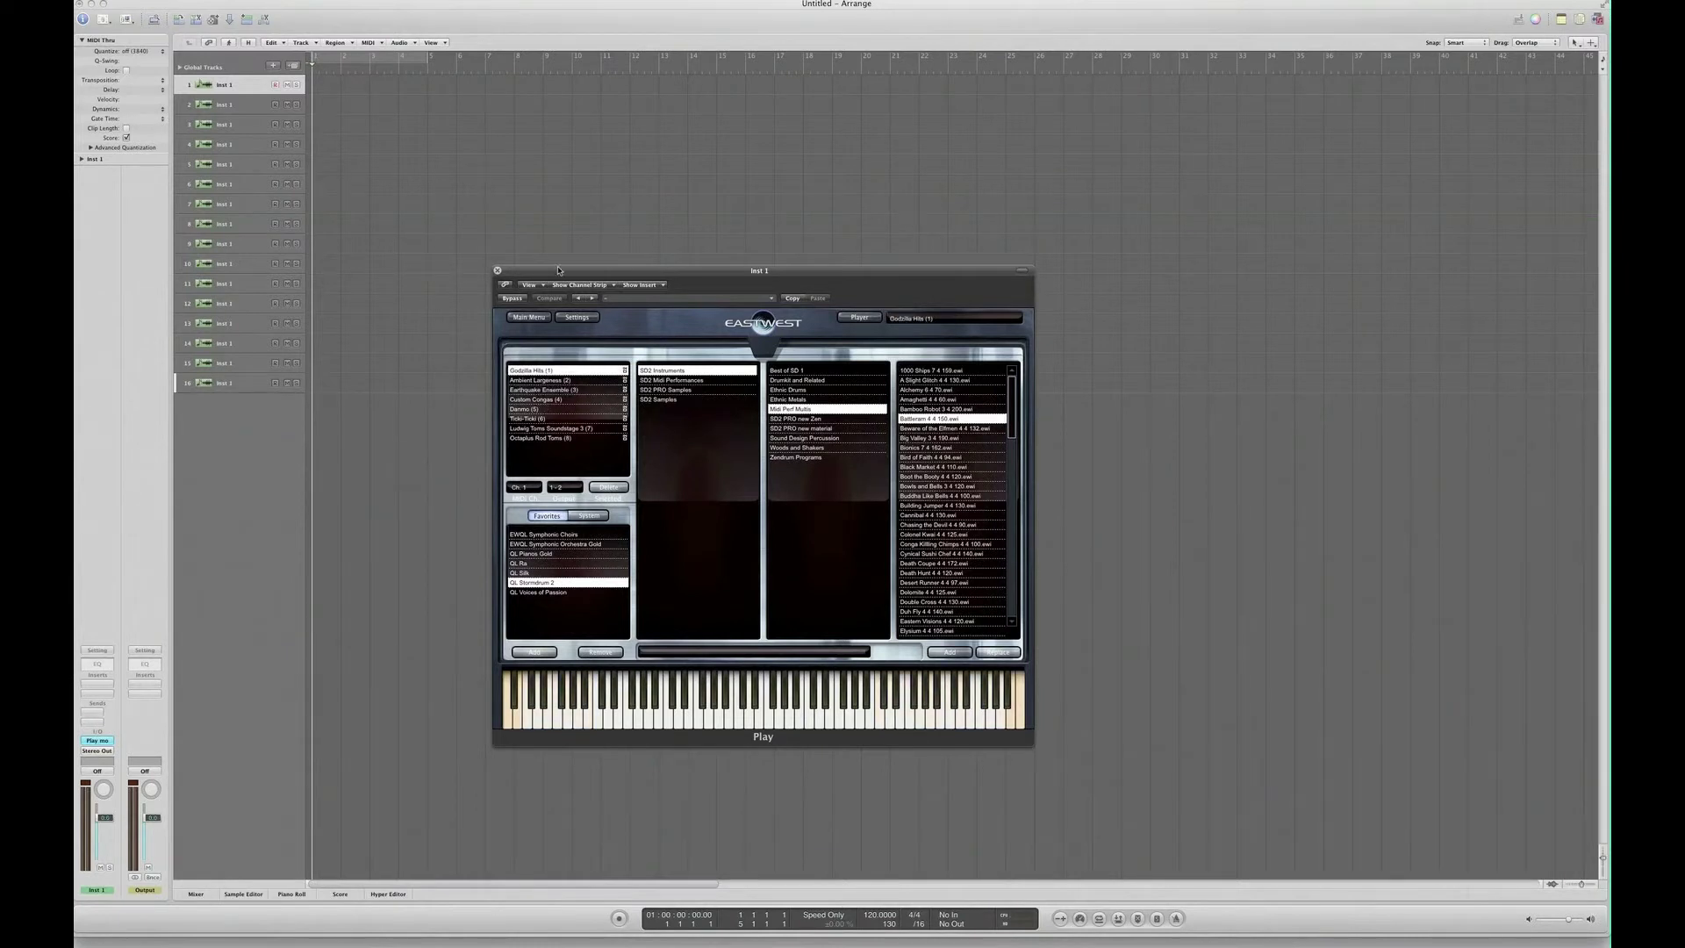
left_click_drag(555, 270, 569, 252)
left_click(234, 86)
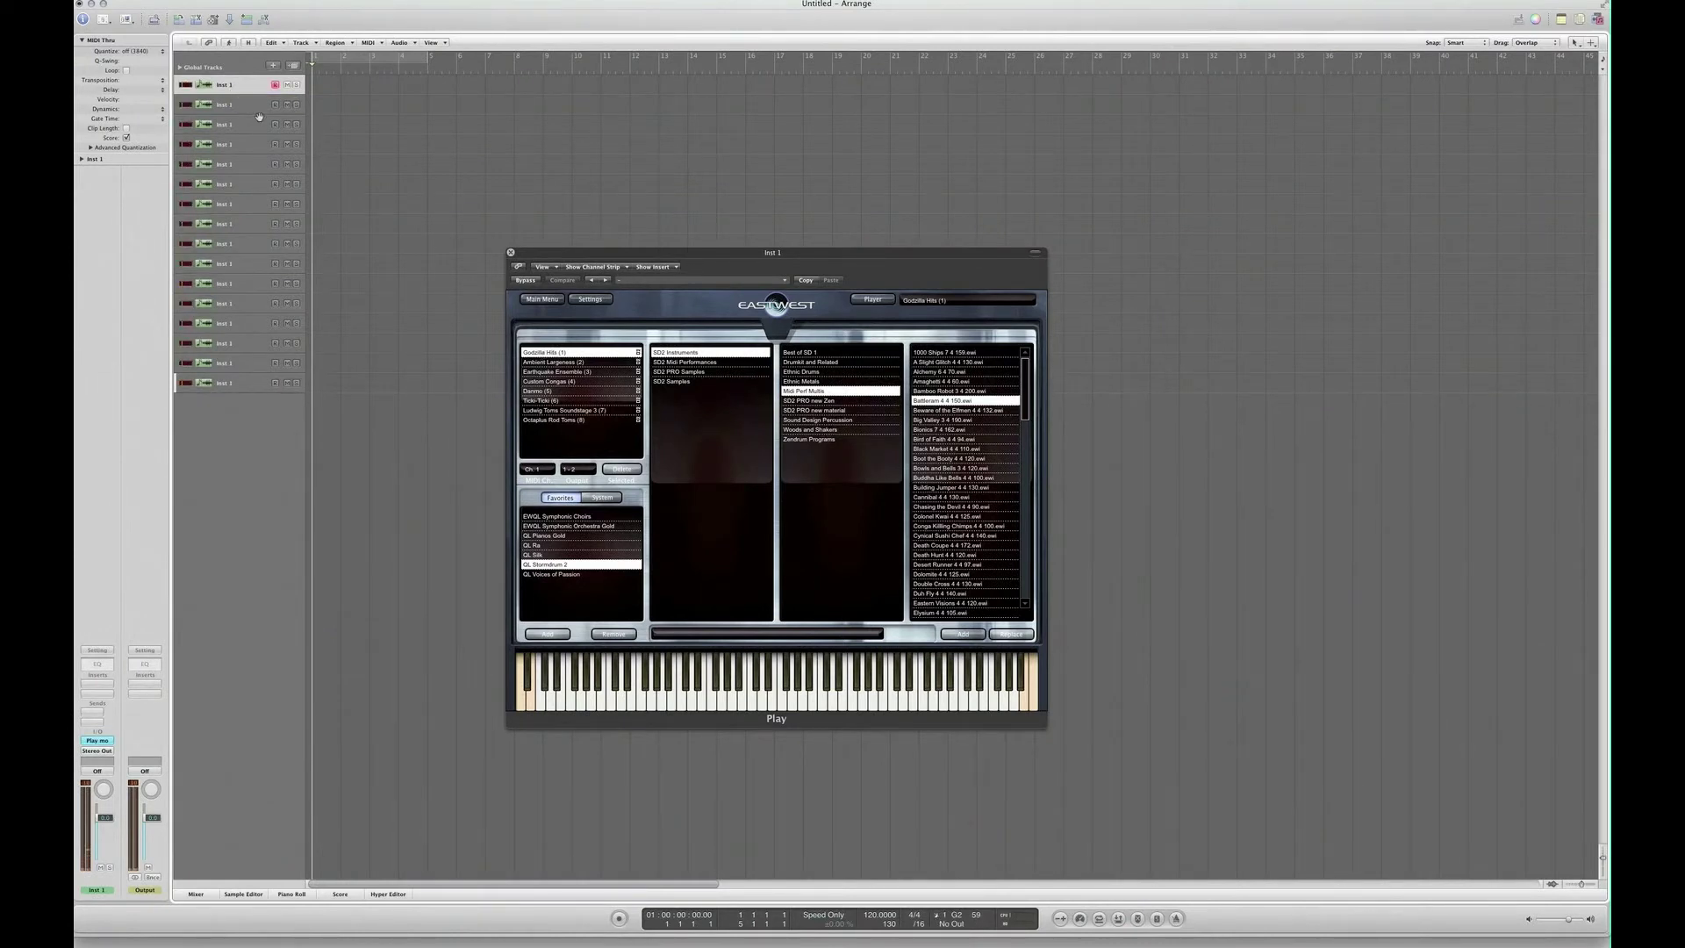
left_click(250, 106)
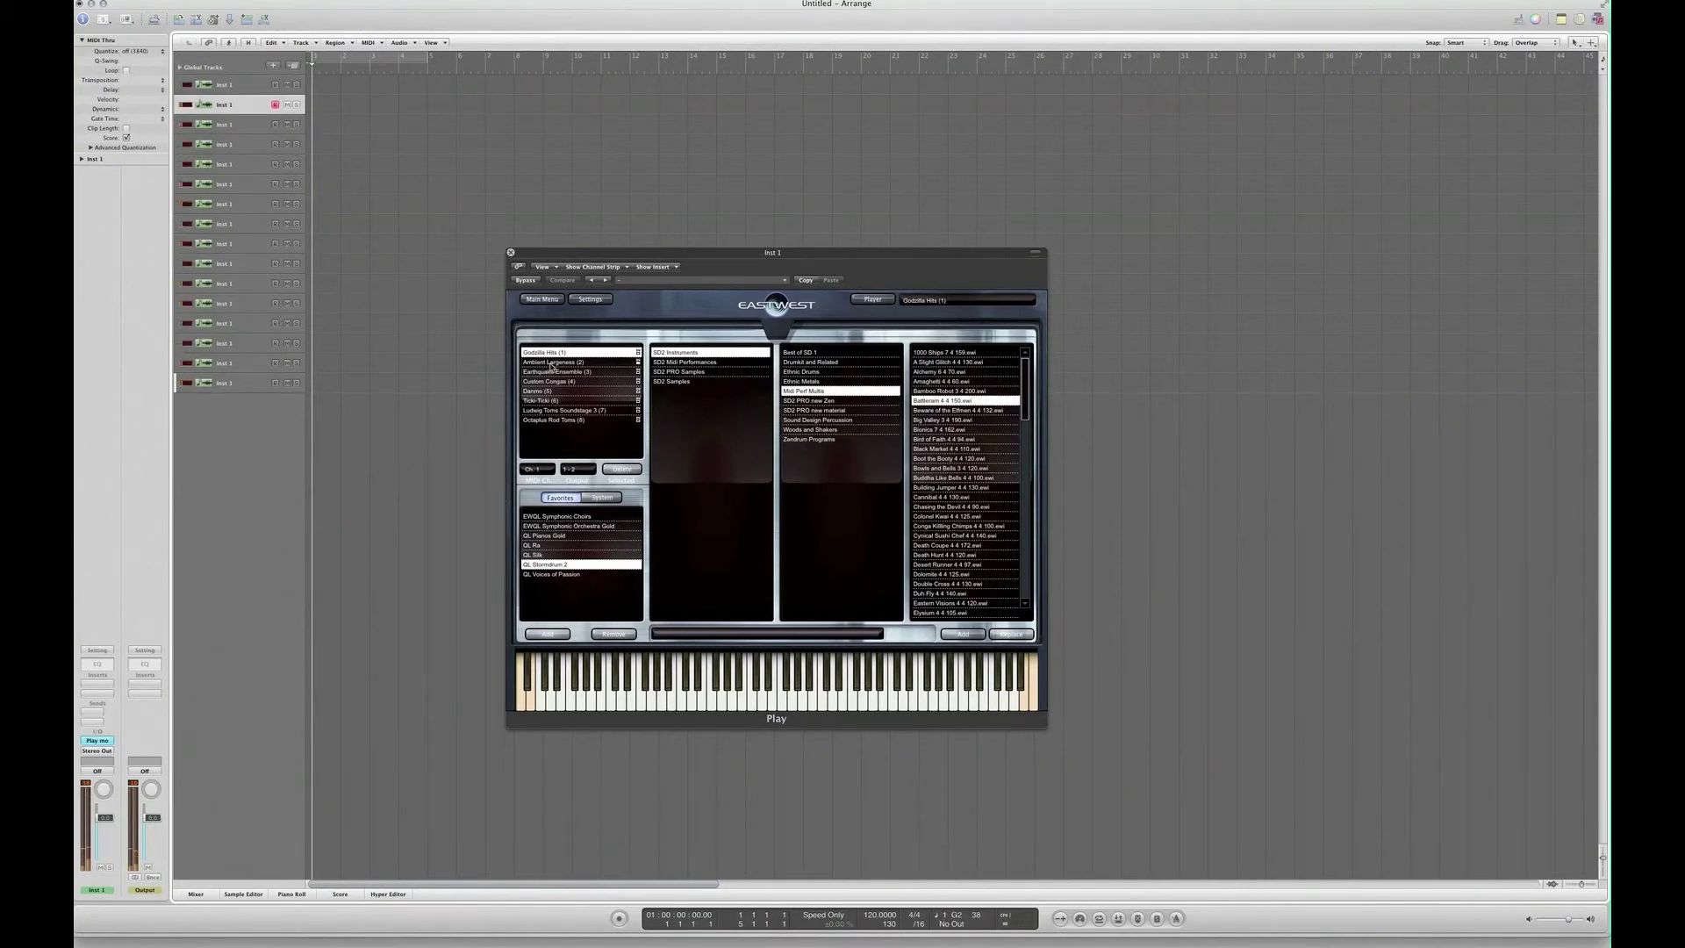
left_click(244, 128)
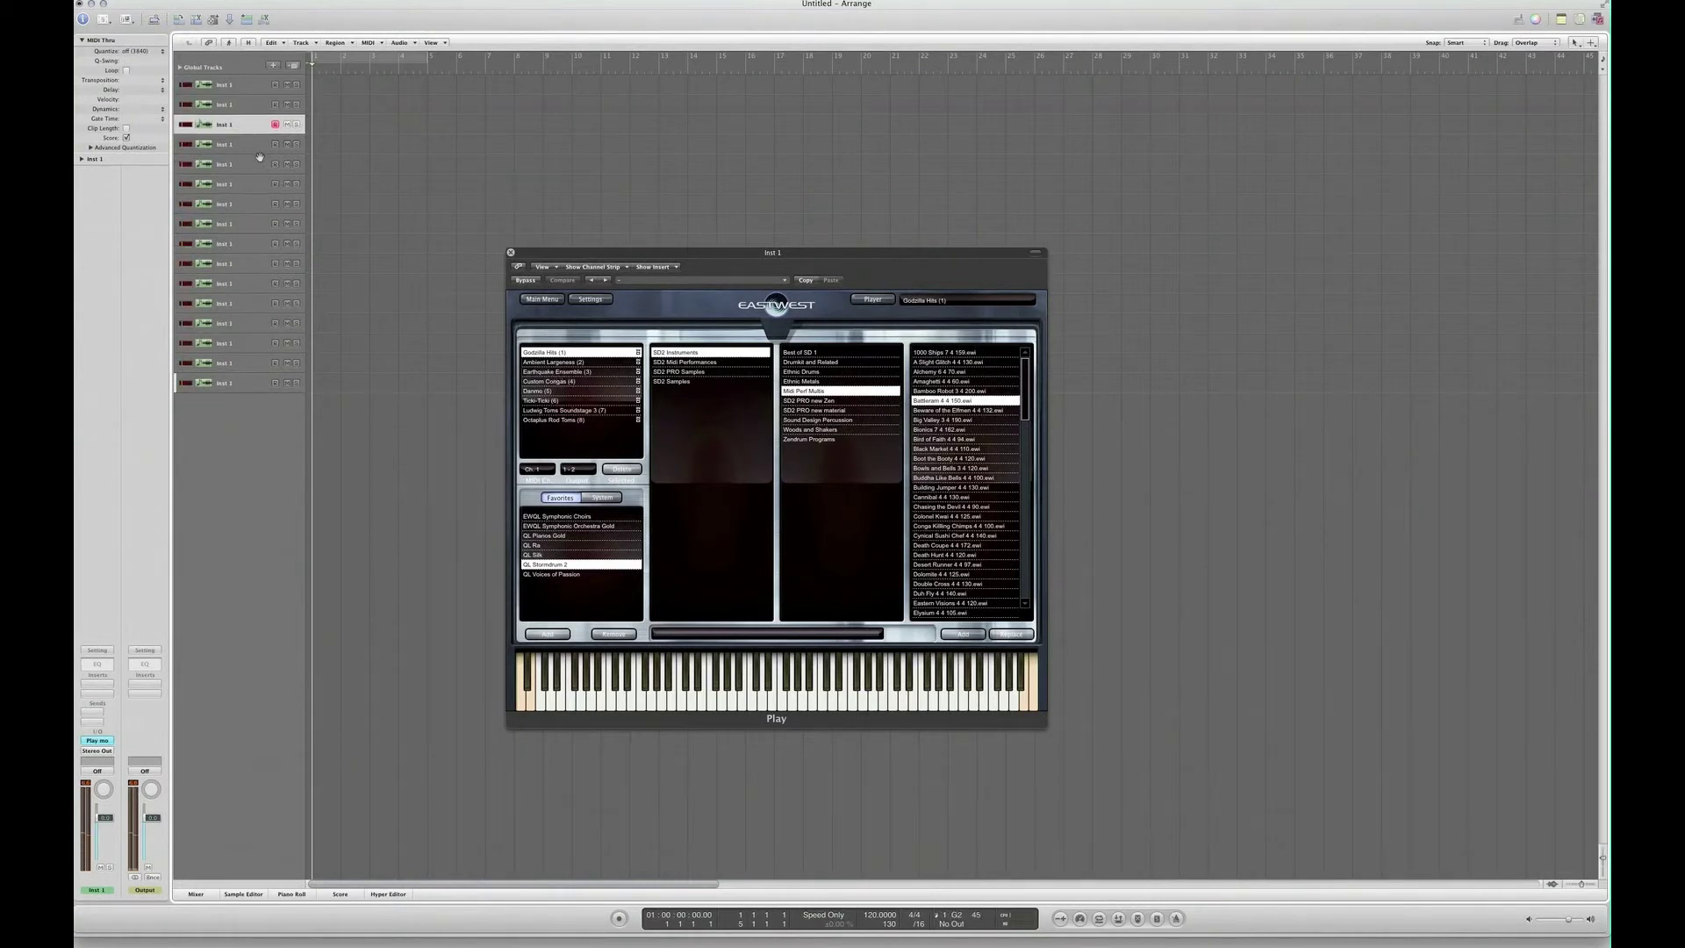
left_click(256, 86)
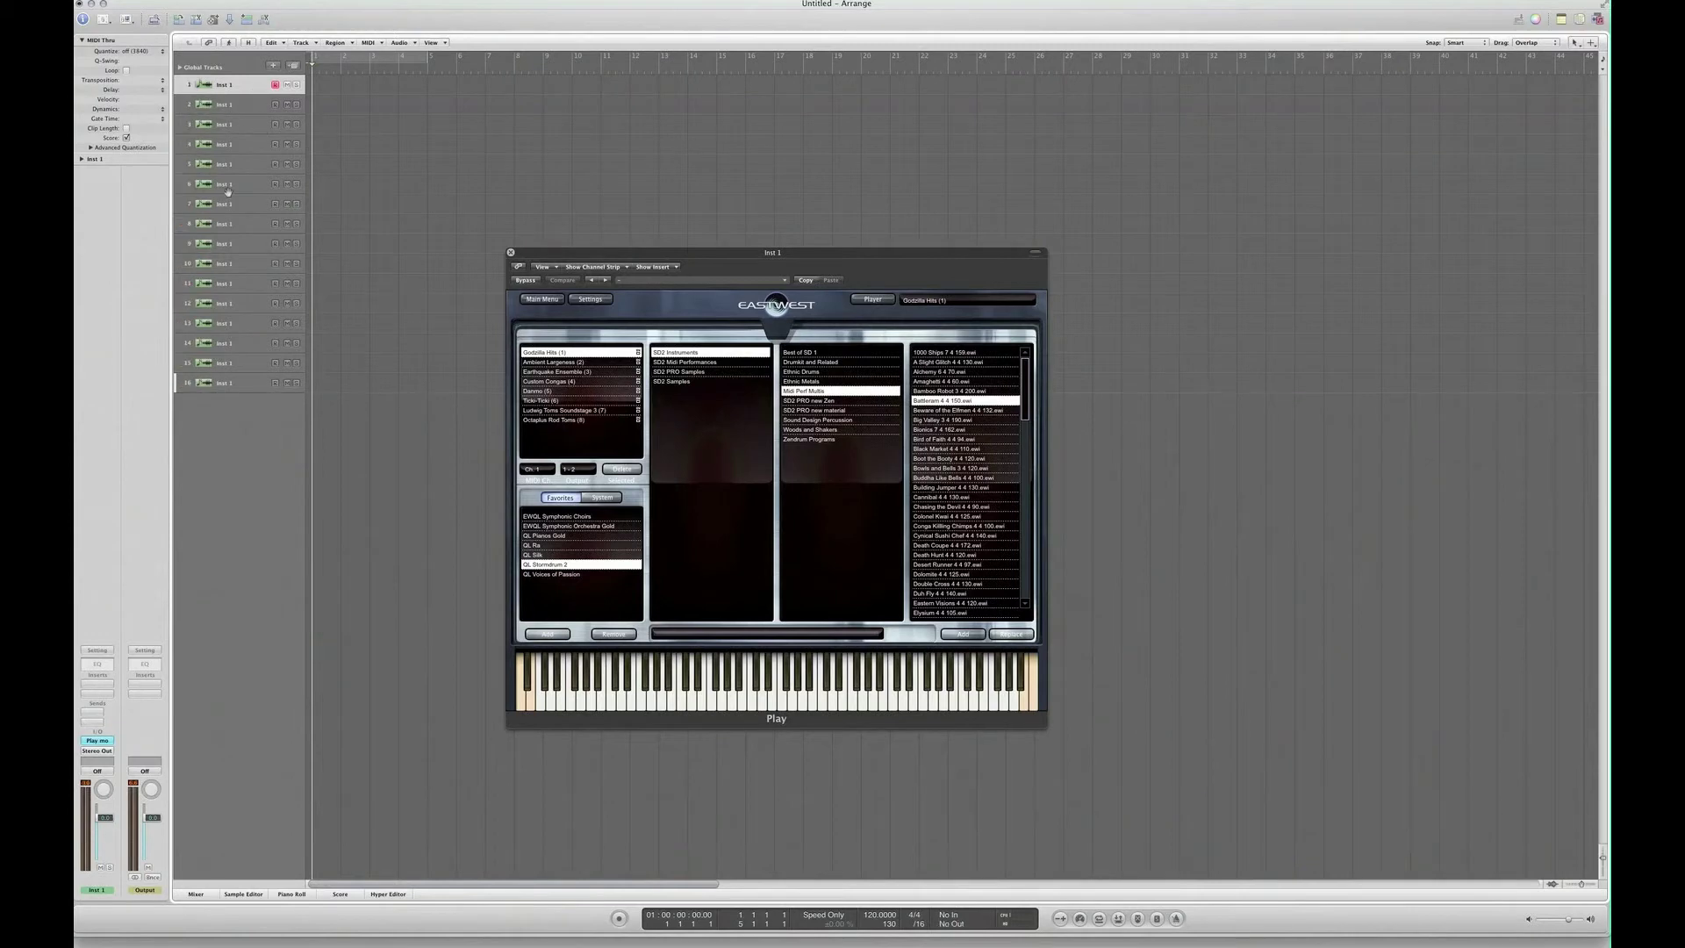
left_click_drag(623, 253, 578, 256)
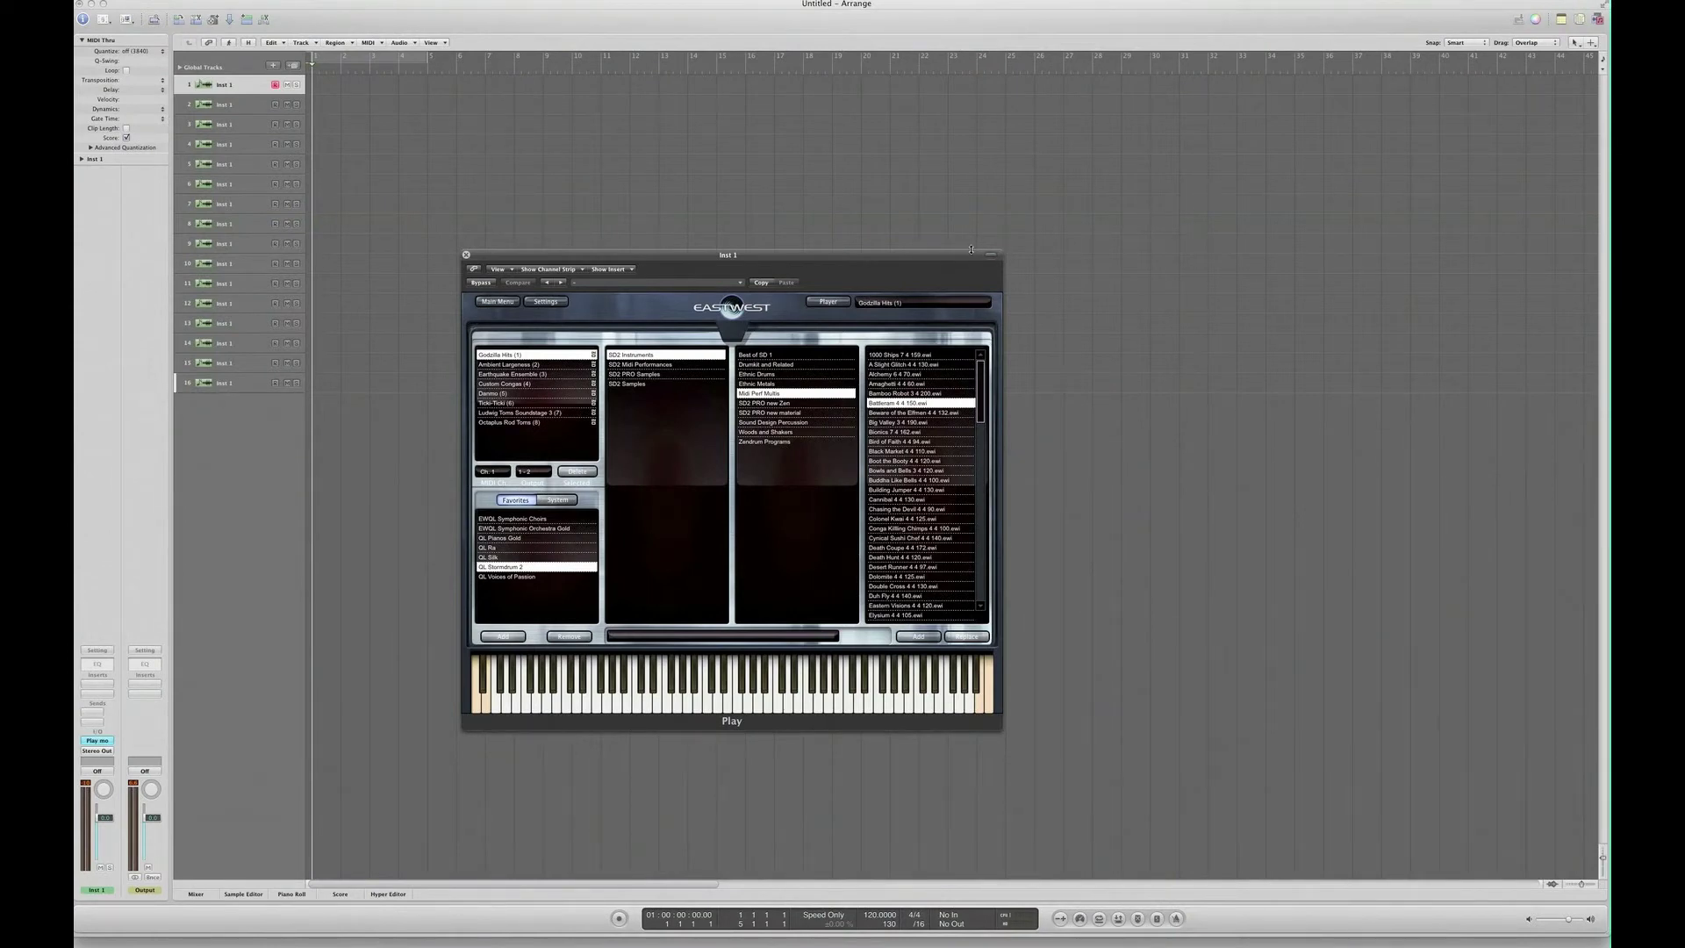
left_click_drag(961, 255, 929, 272)
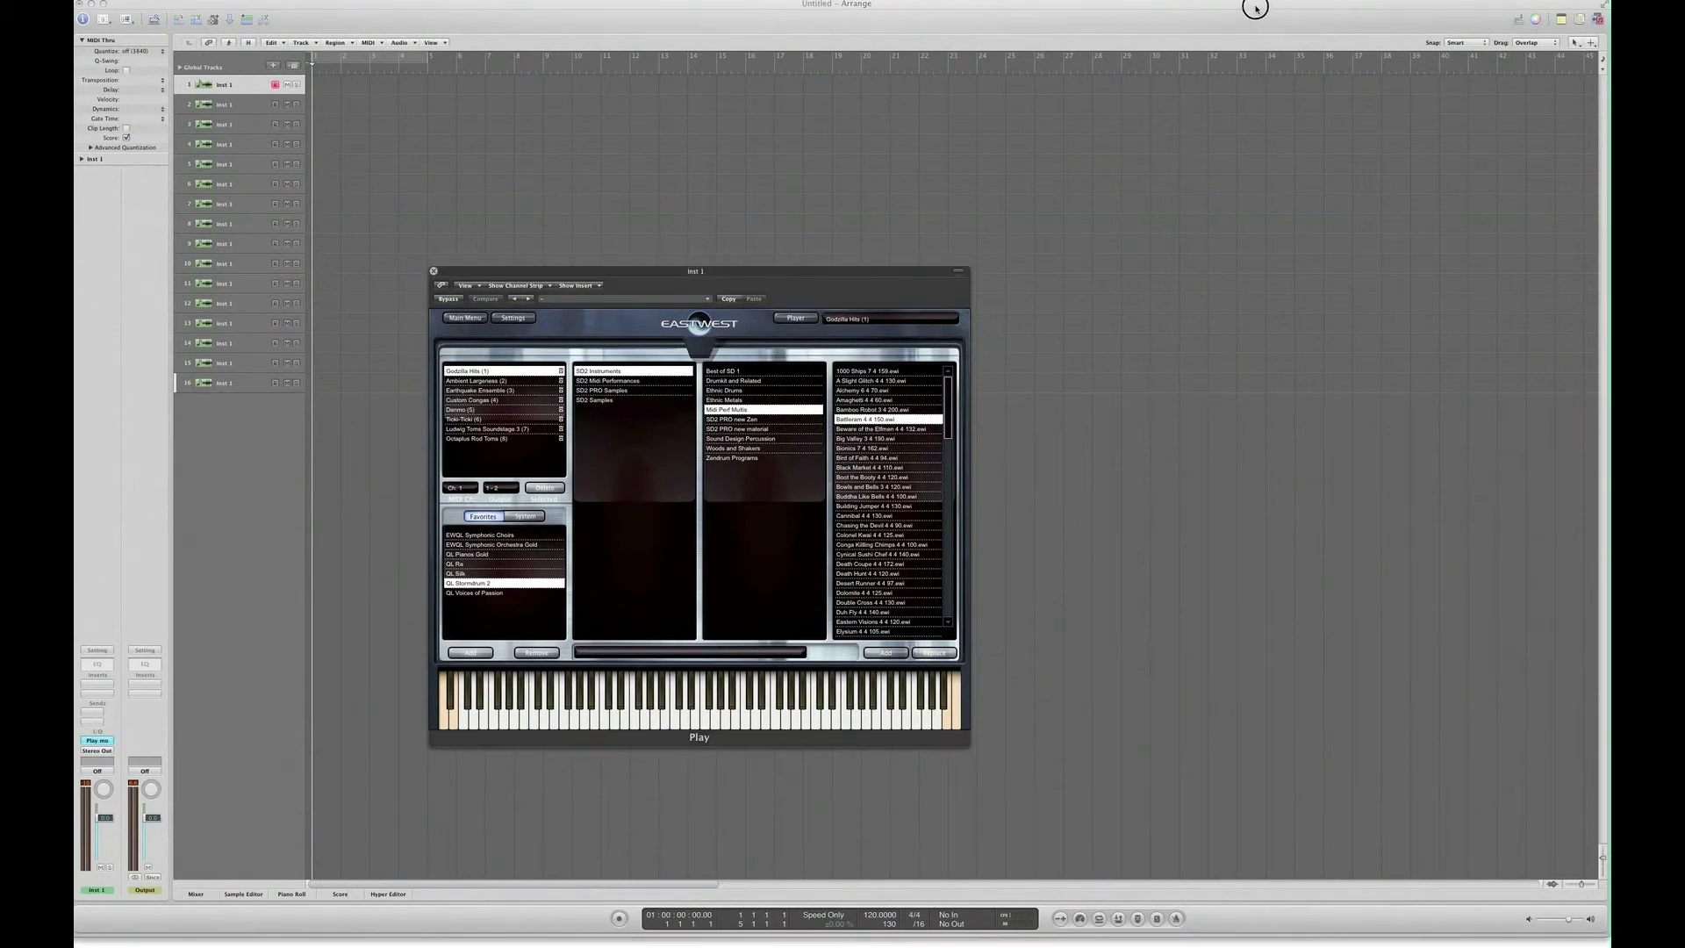
Step: Browse the side panel to EASTWESTCCC > Play Libraries > QL Stormdrum 2 > SD2 Midi Performances
left_click(1599, 18)
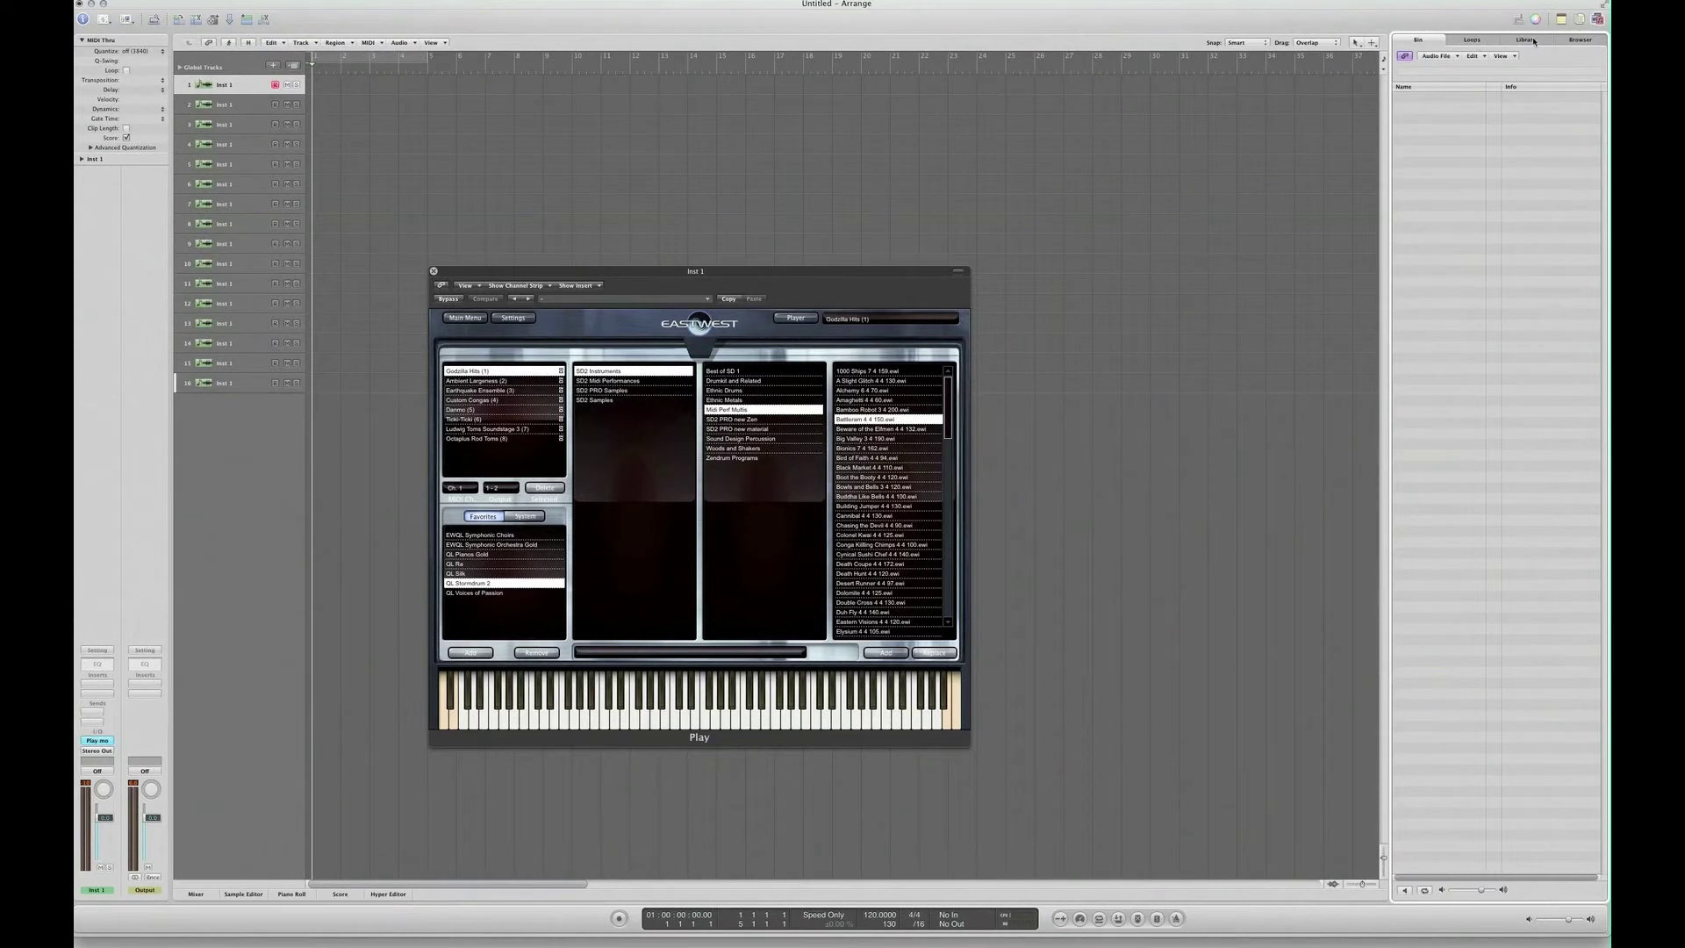
left_click(1580, 39)
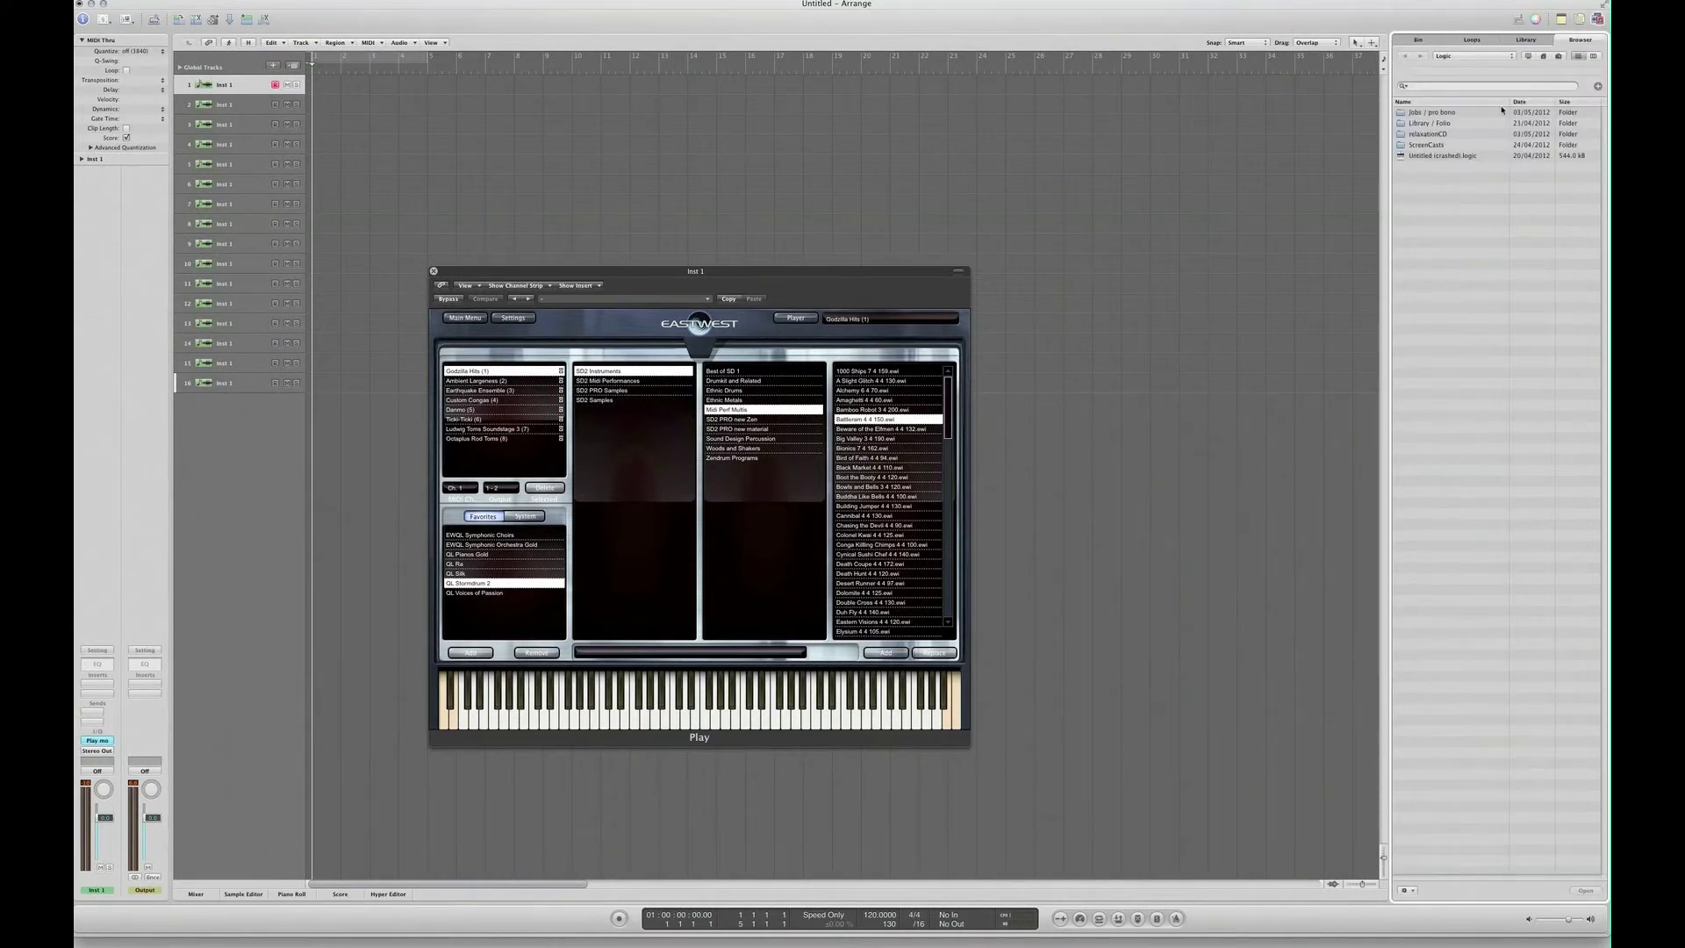
left_click(1528, 55)
double_click(1424, 113)
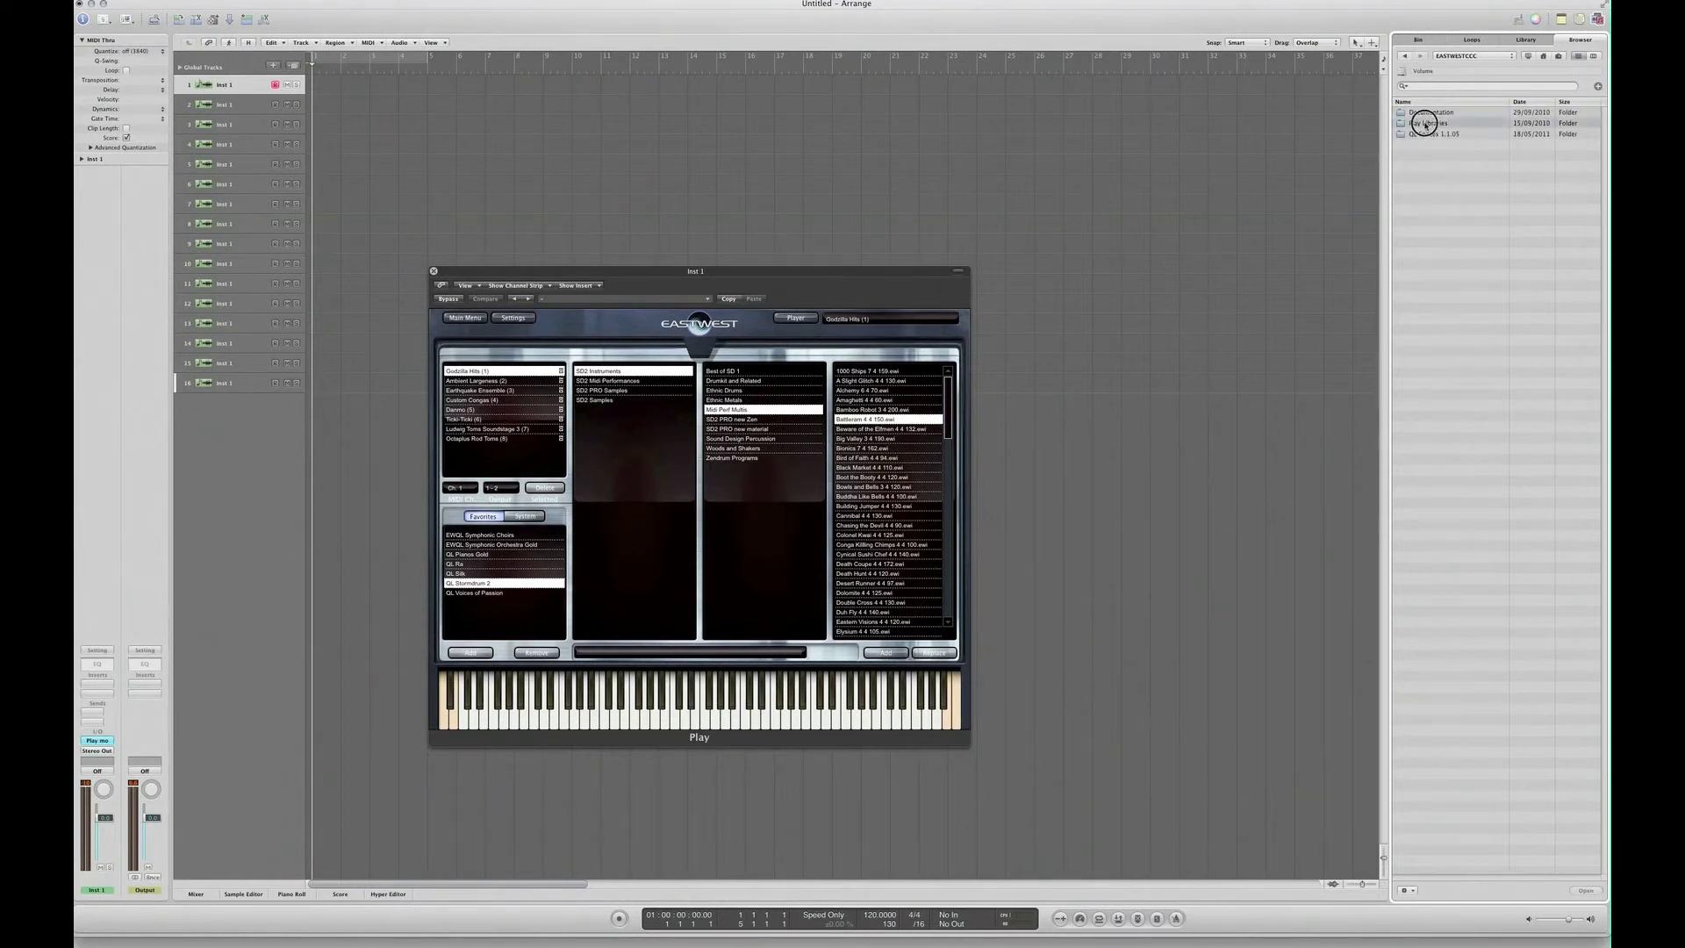
double_click(1426, 124)
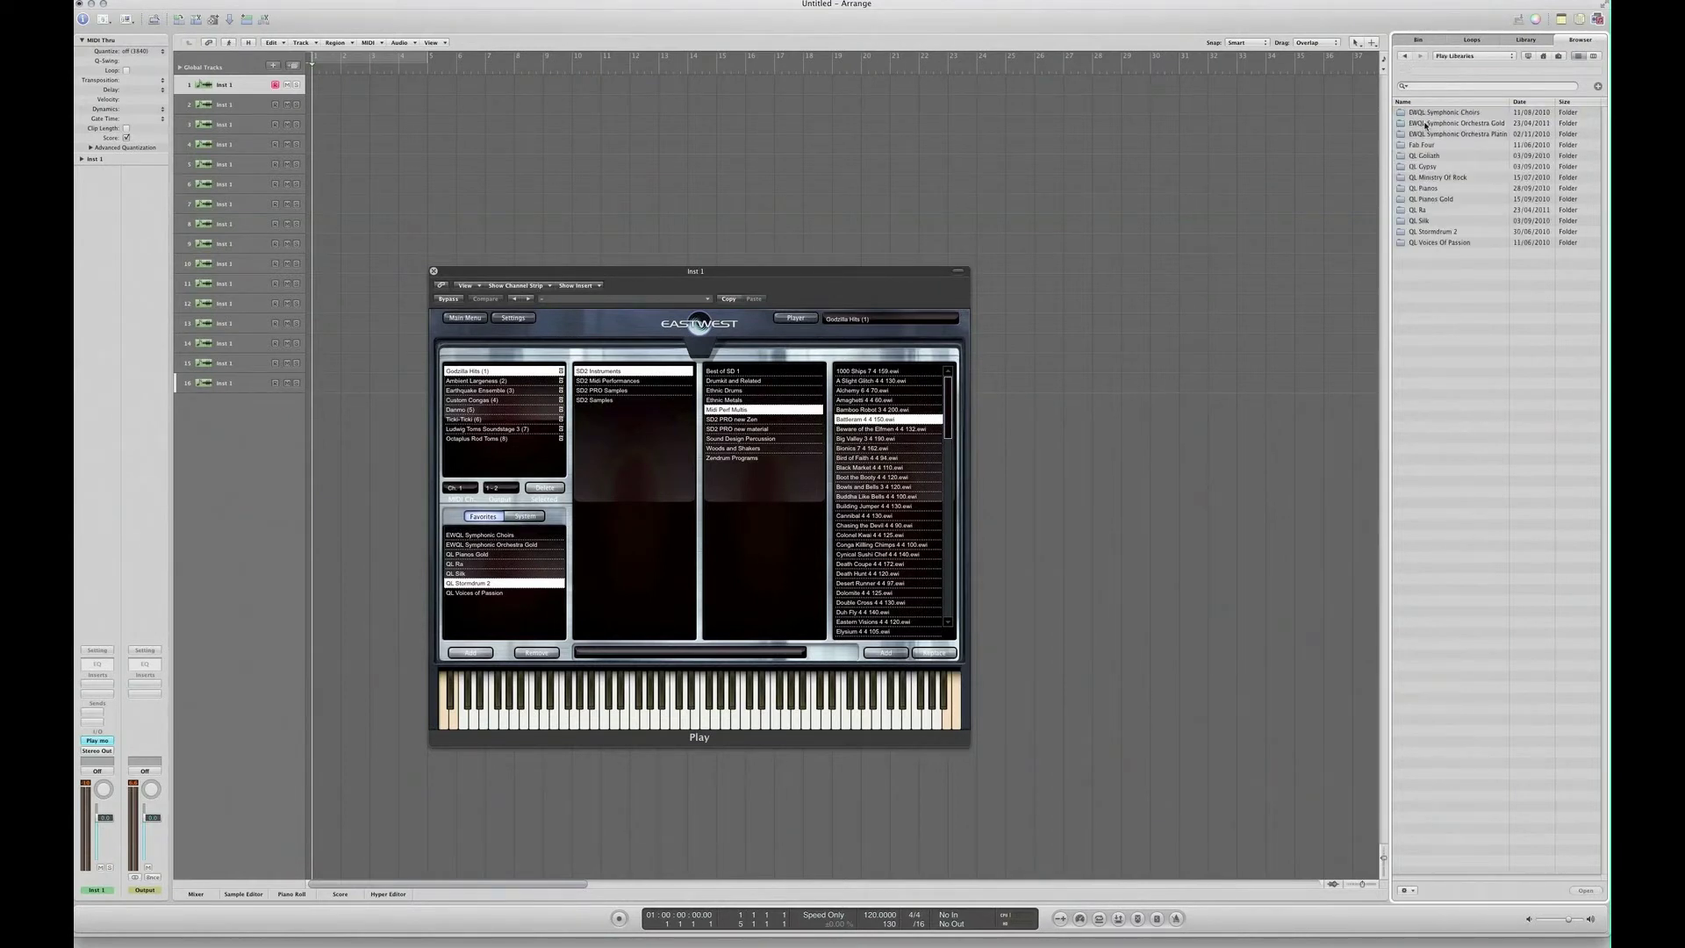
double_click(1435, 232)
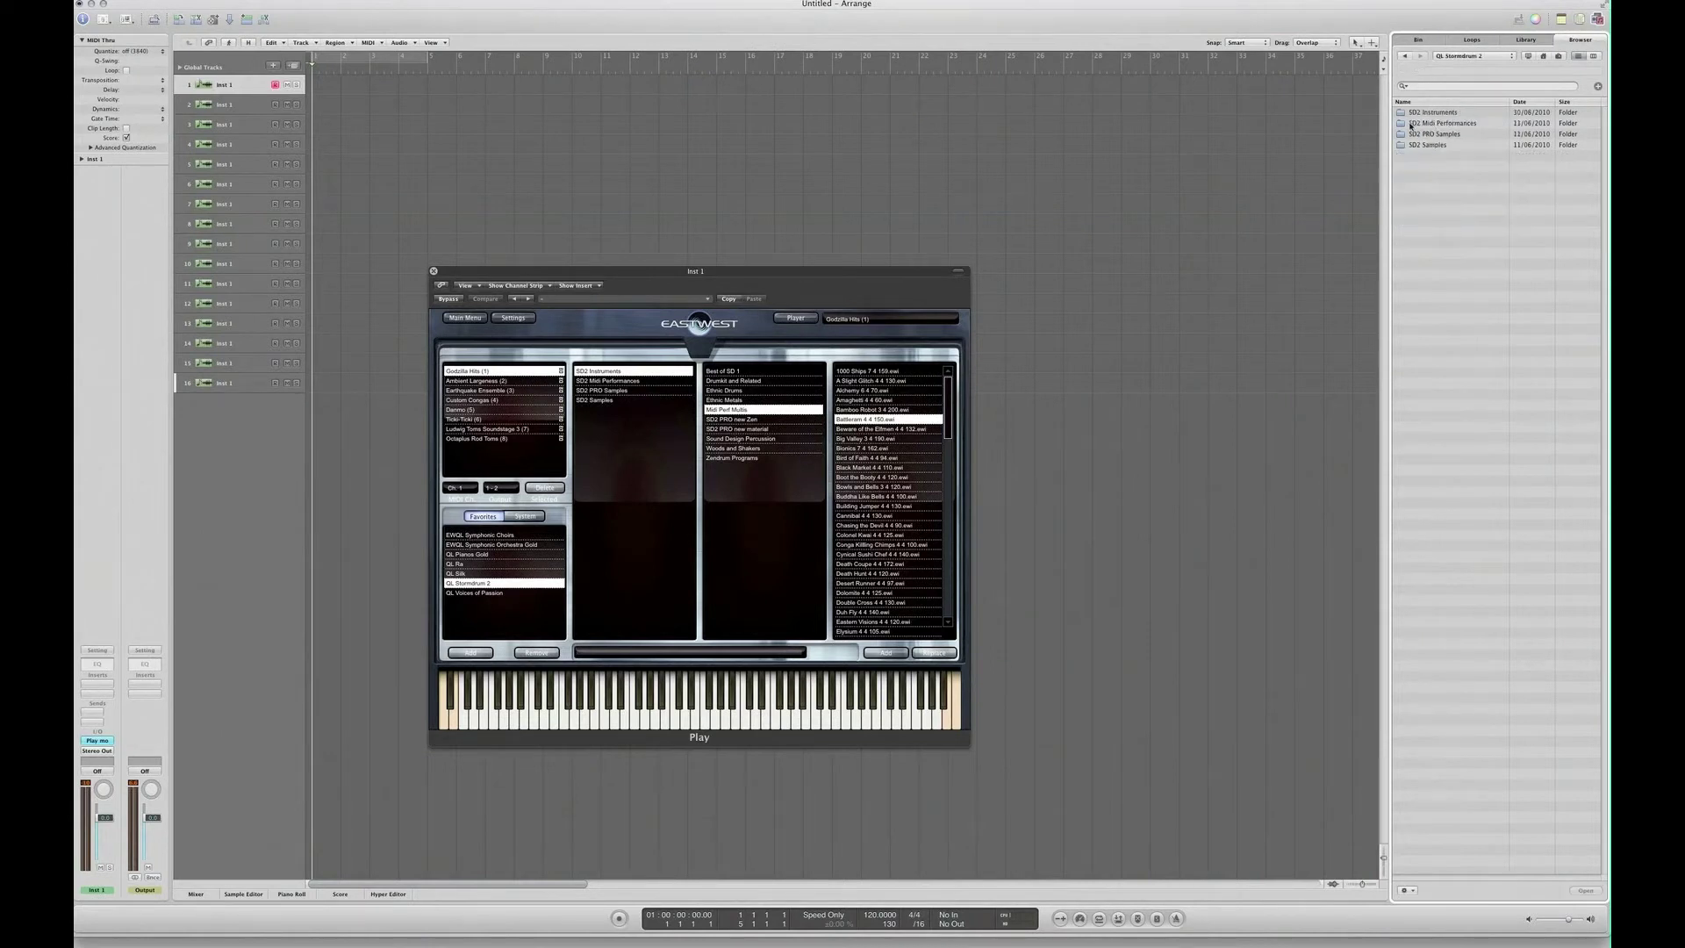
double_click(1442, 124)
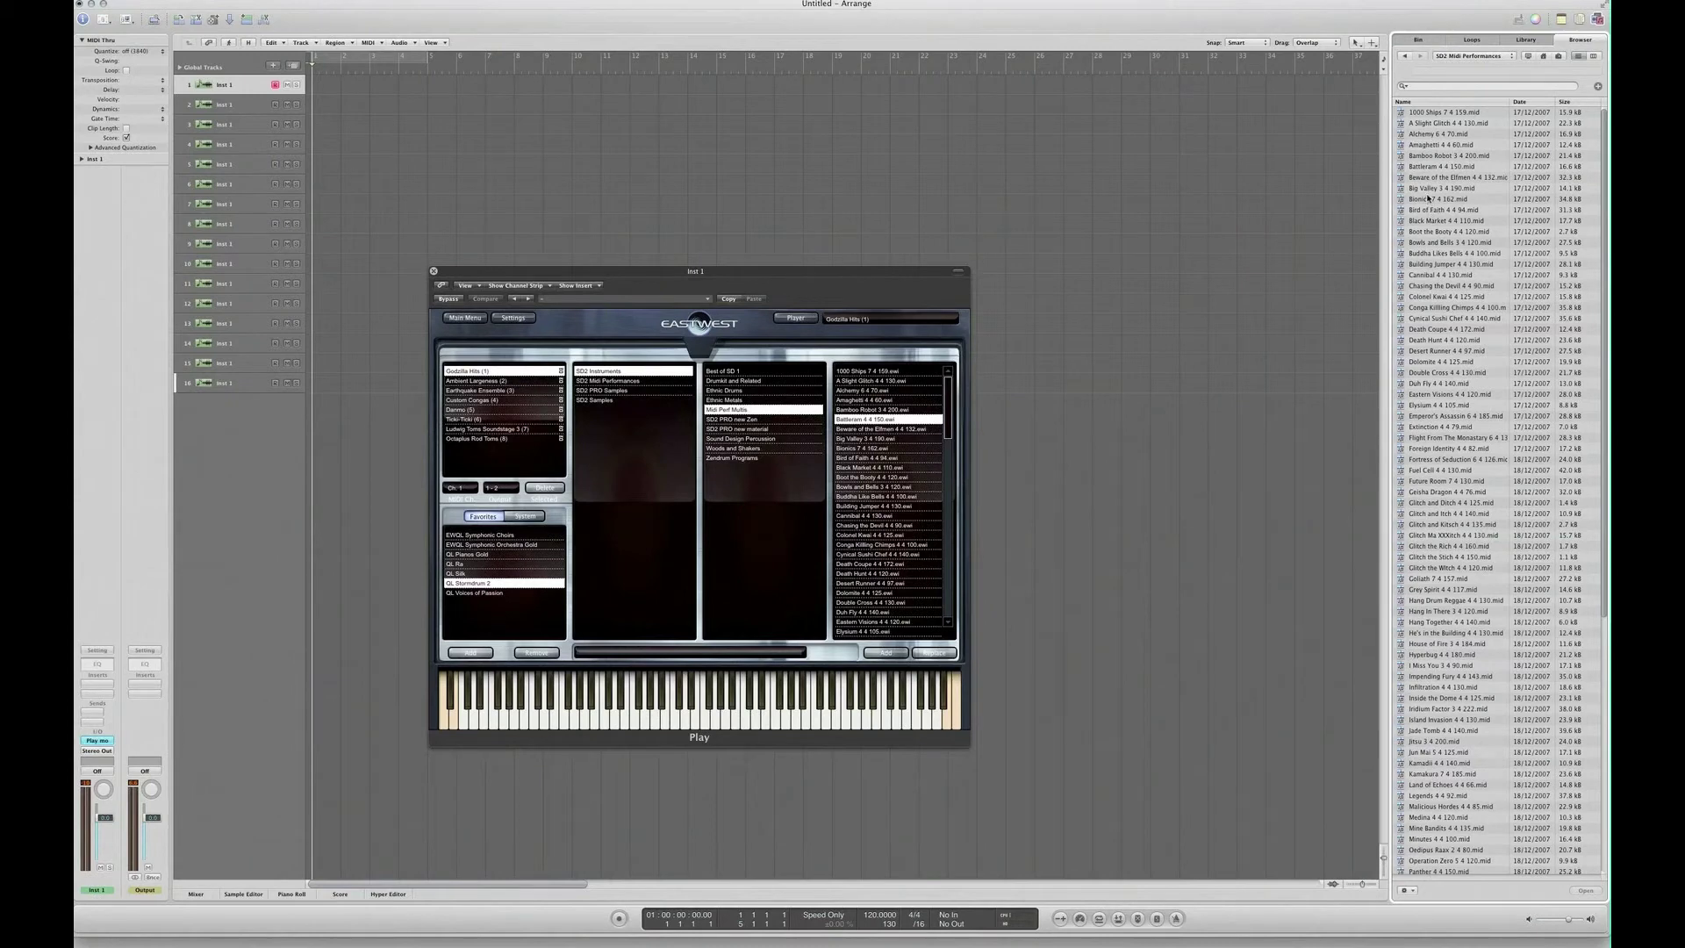
Step: Drop Battleram 4 4 150.mid onto track 1, accept the frame rate notice, then select track 2
left_click(1424, 167)
left_click_drag(1423, 166, 507, 91)
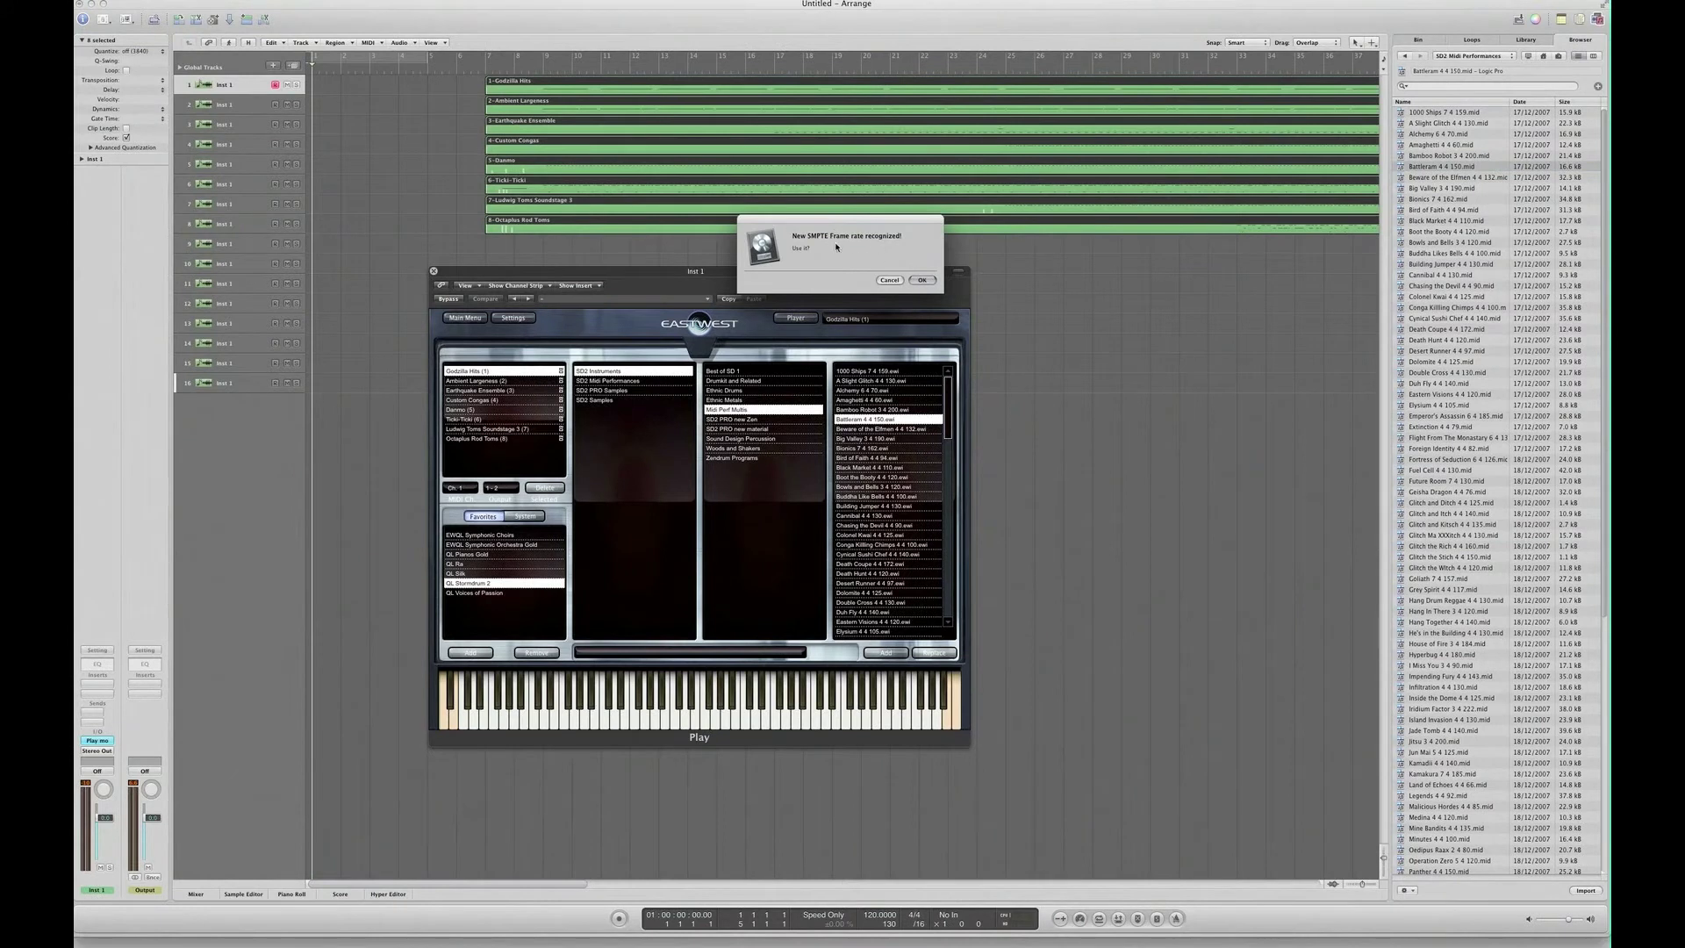
left_click(889, 280)
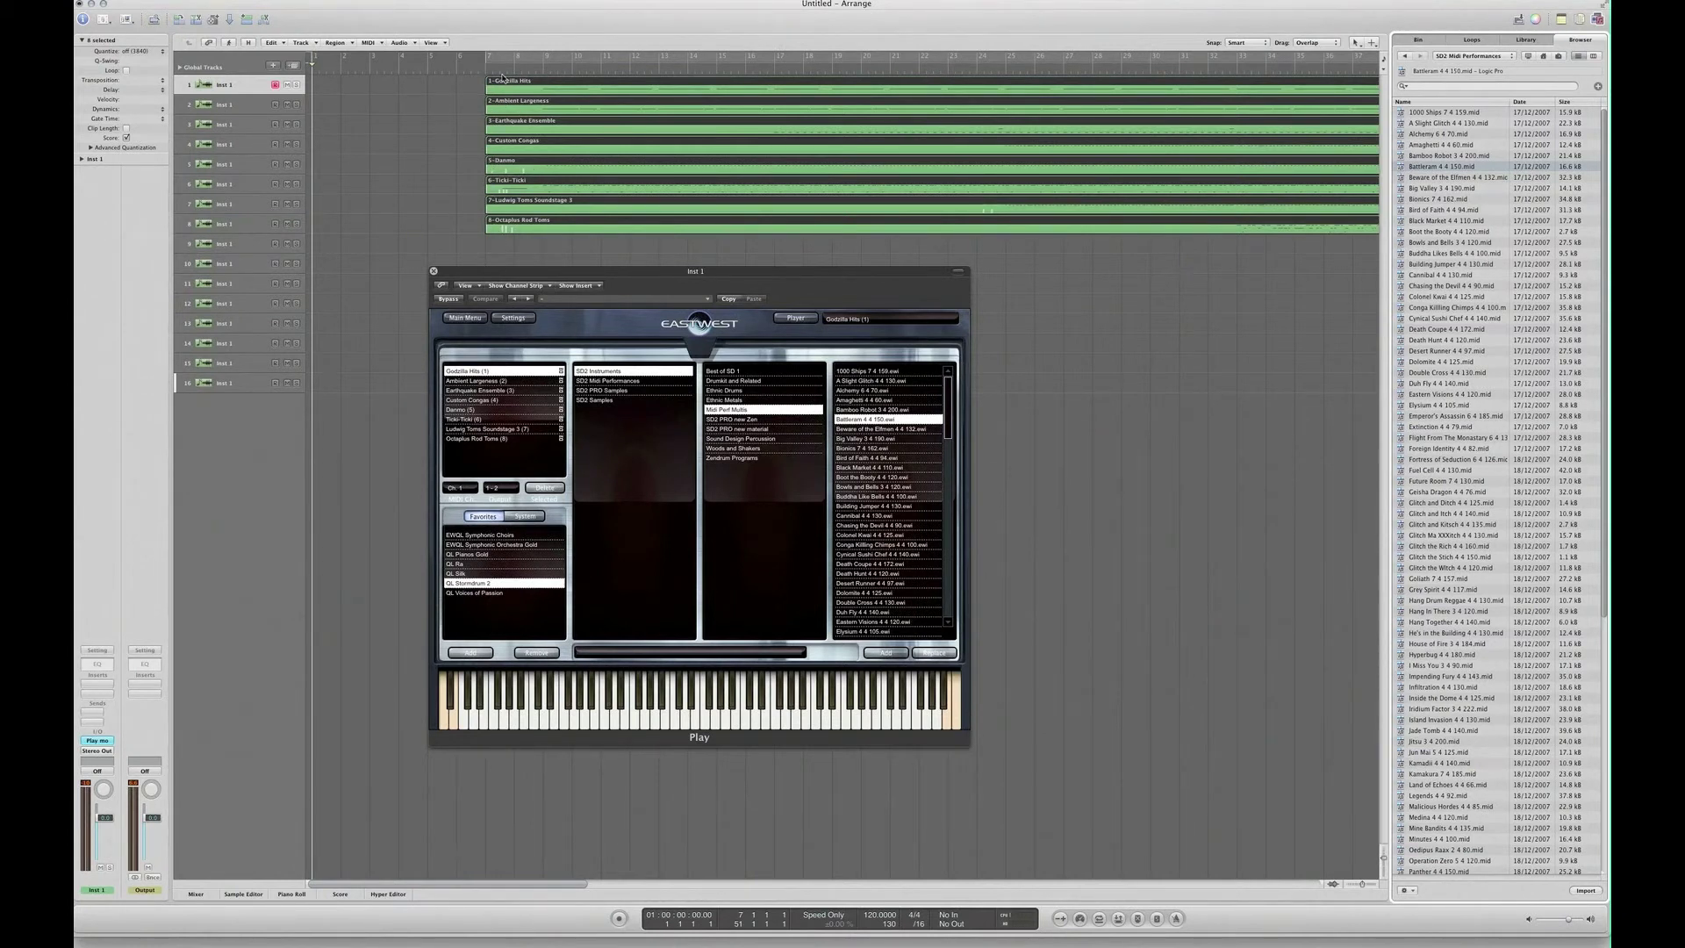
left_click(256, 109)
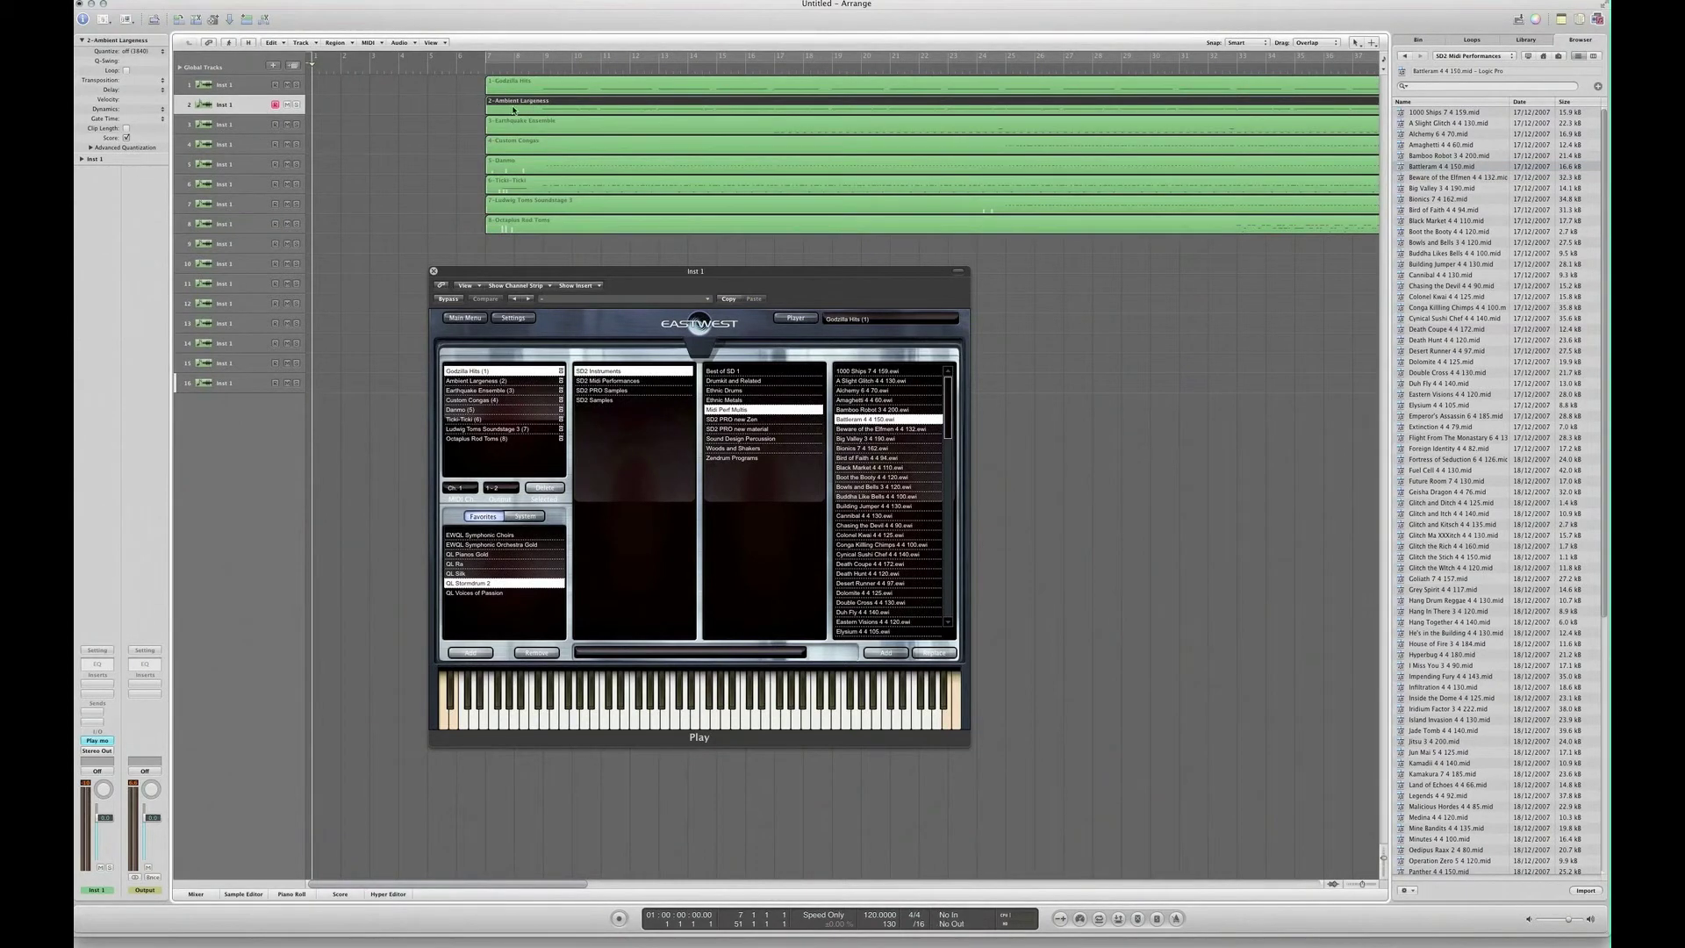
Step: Raise the project tempo to 150 and play the drum parts back from around bar 8
left_click(525, 62)
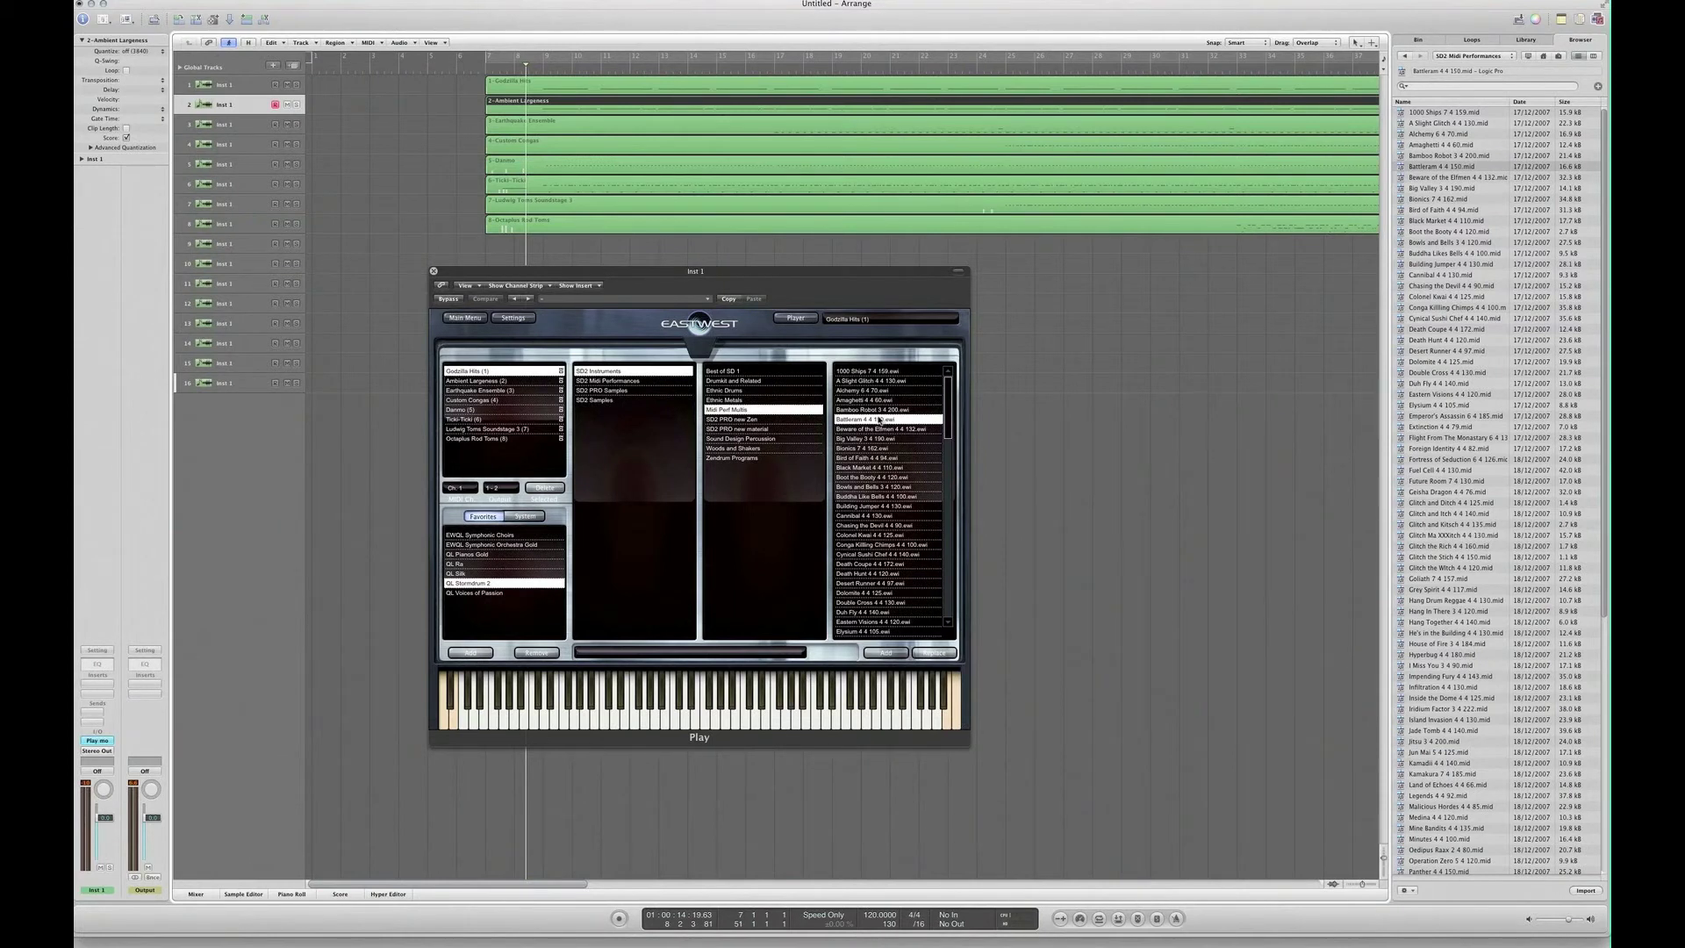
left_click(878, 913)
left_click_drag(878, 912, 873, 881)
left_click(476, 63)
left_click(519, 63)
key("space")
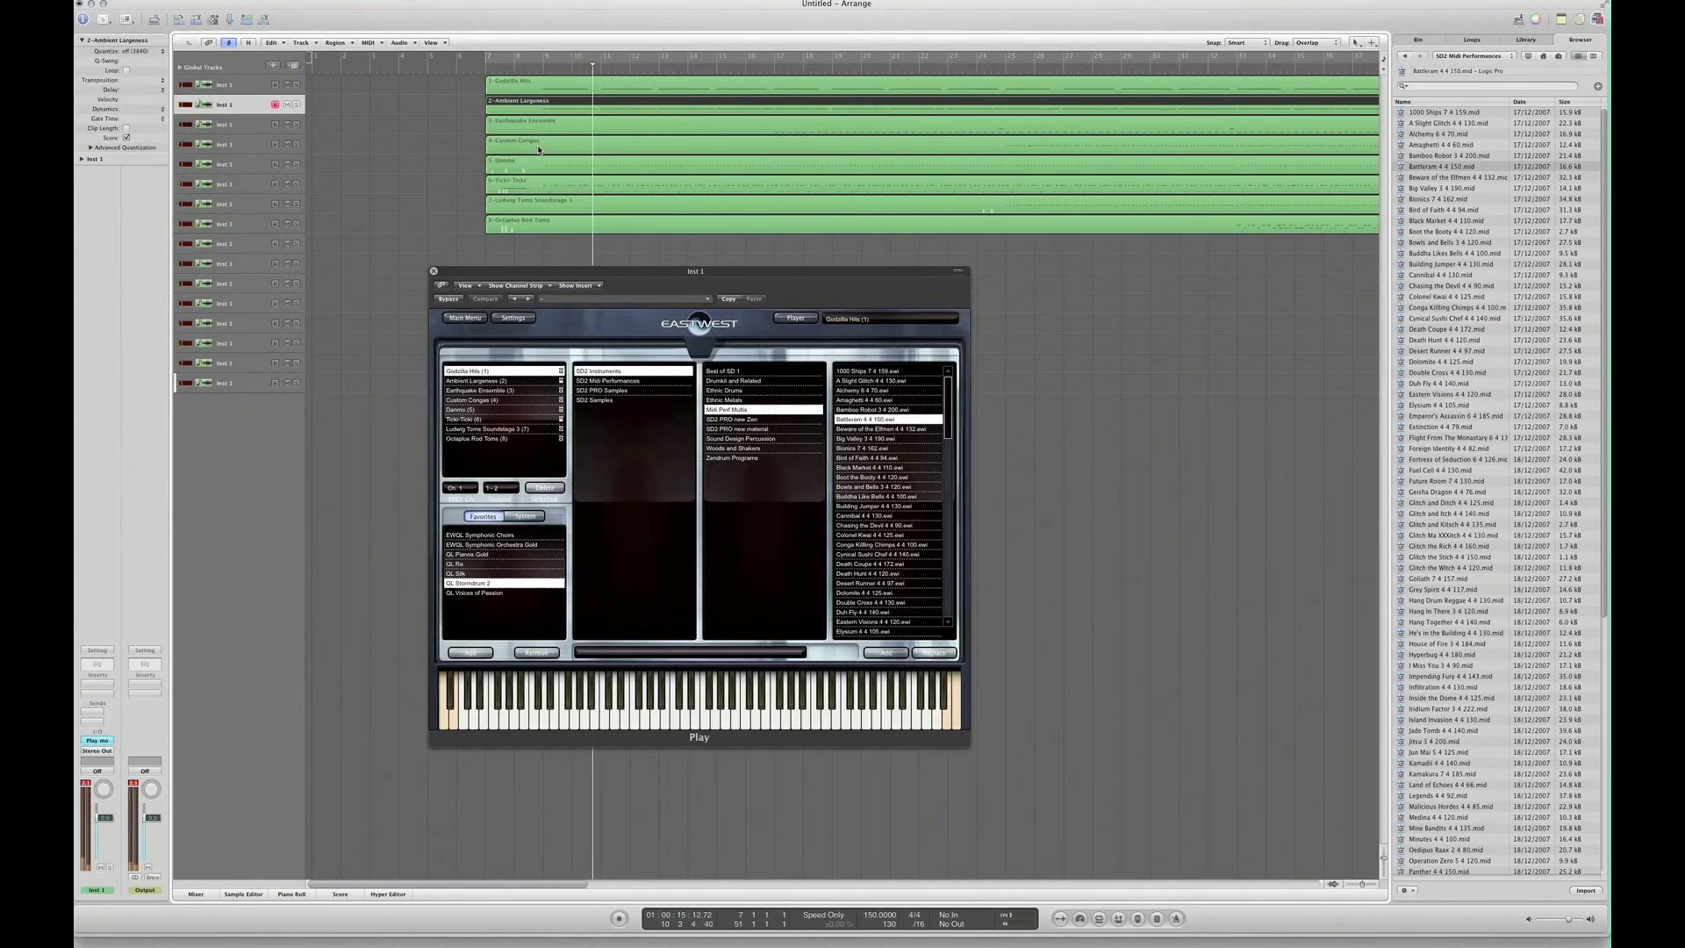
key("space")
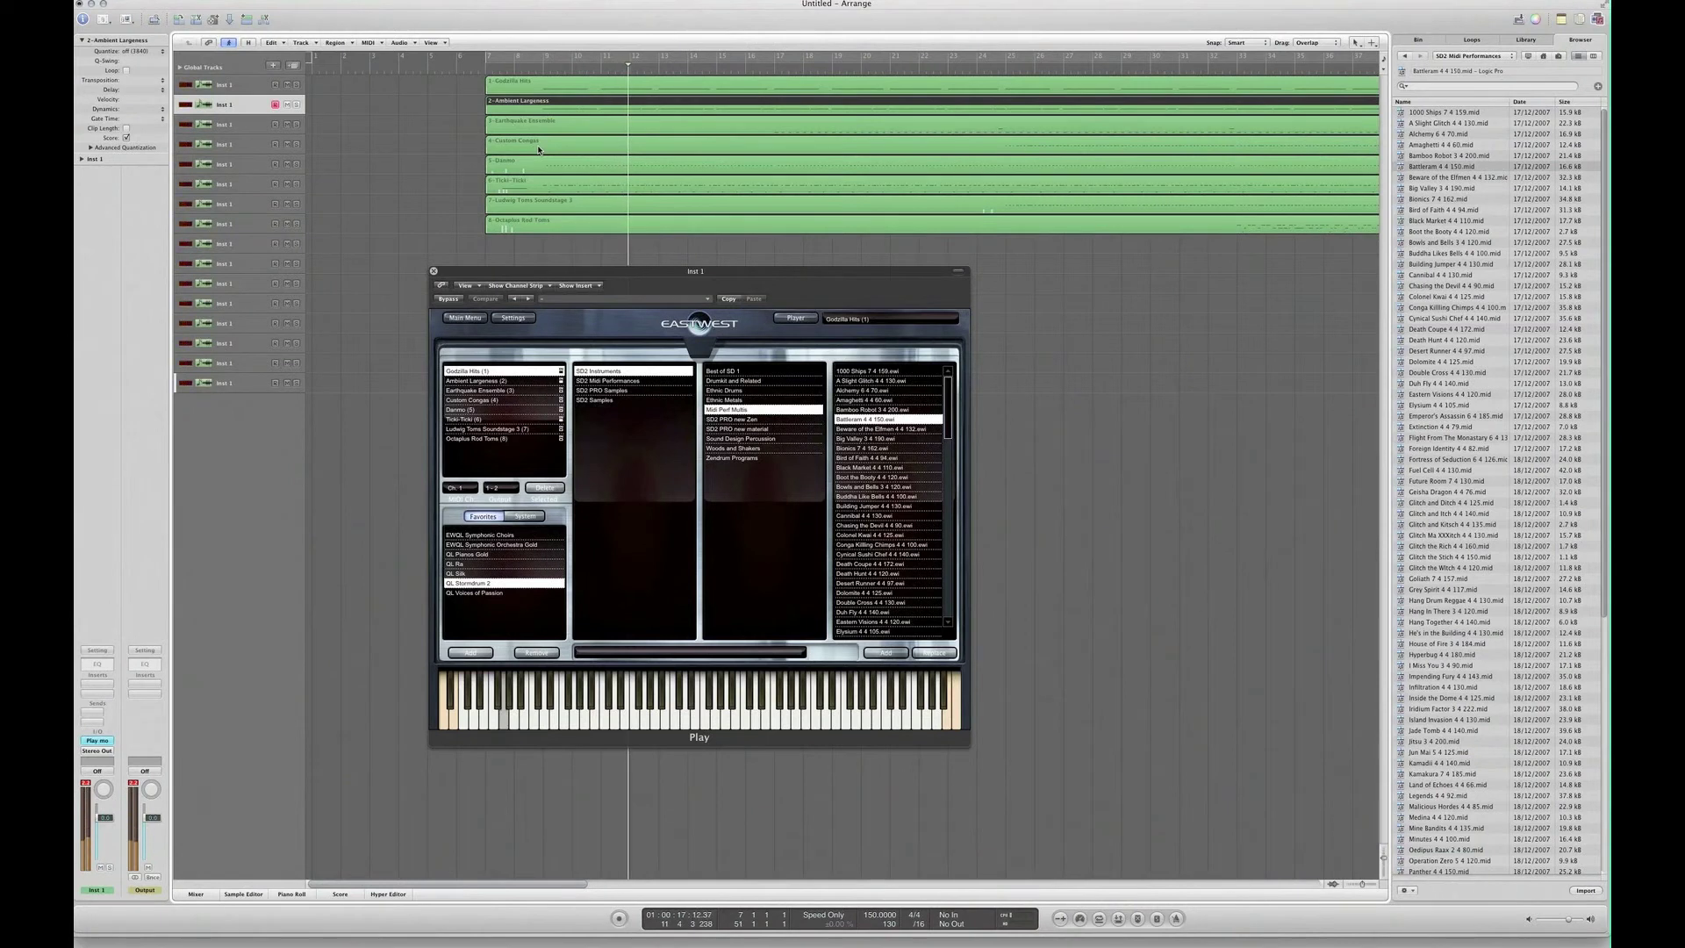
left_click(463, 142)
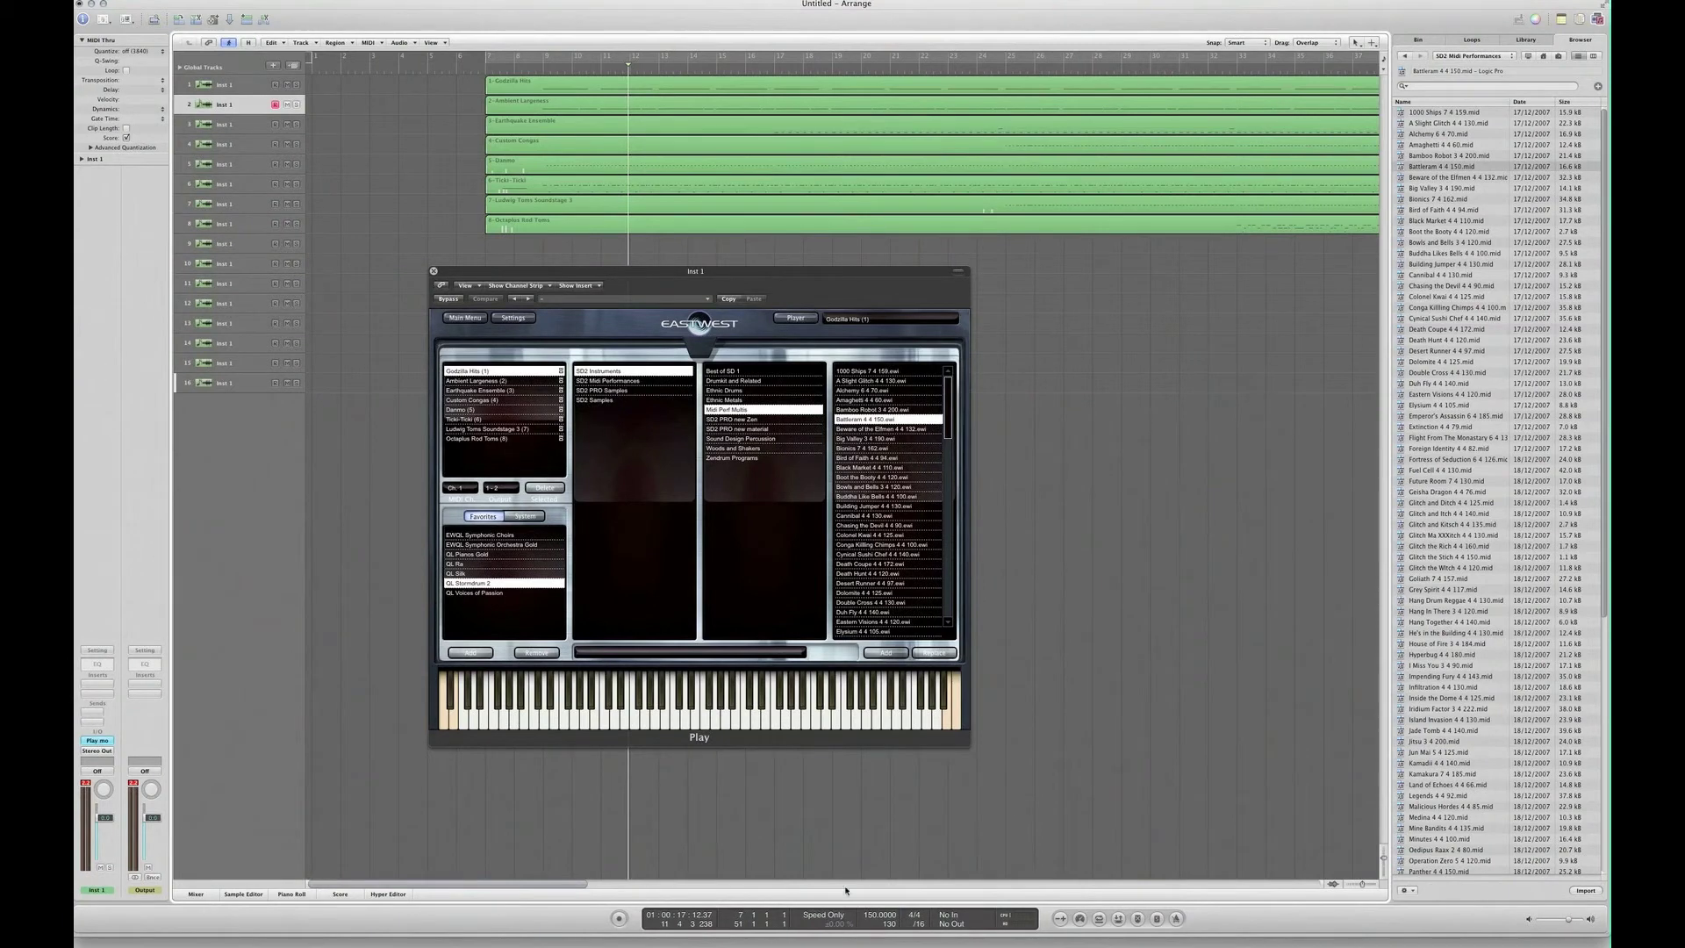
Step: Pick Play's Multi Output (8xStereo) from the Inst 1 instrument slot menu
left_click_drag(1605, 935, 1604, 944)
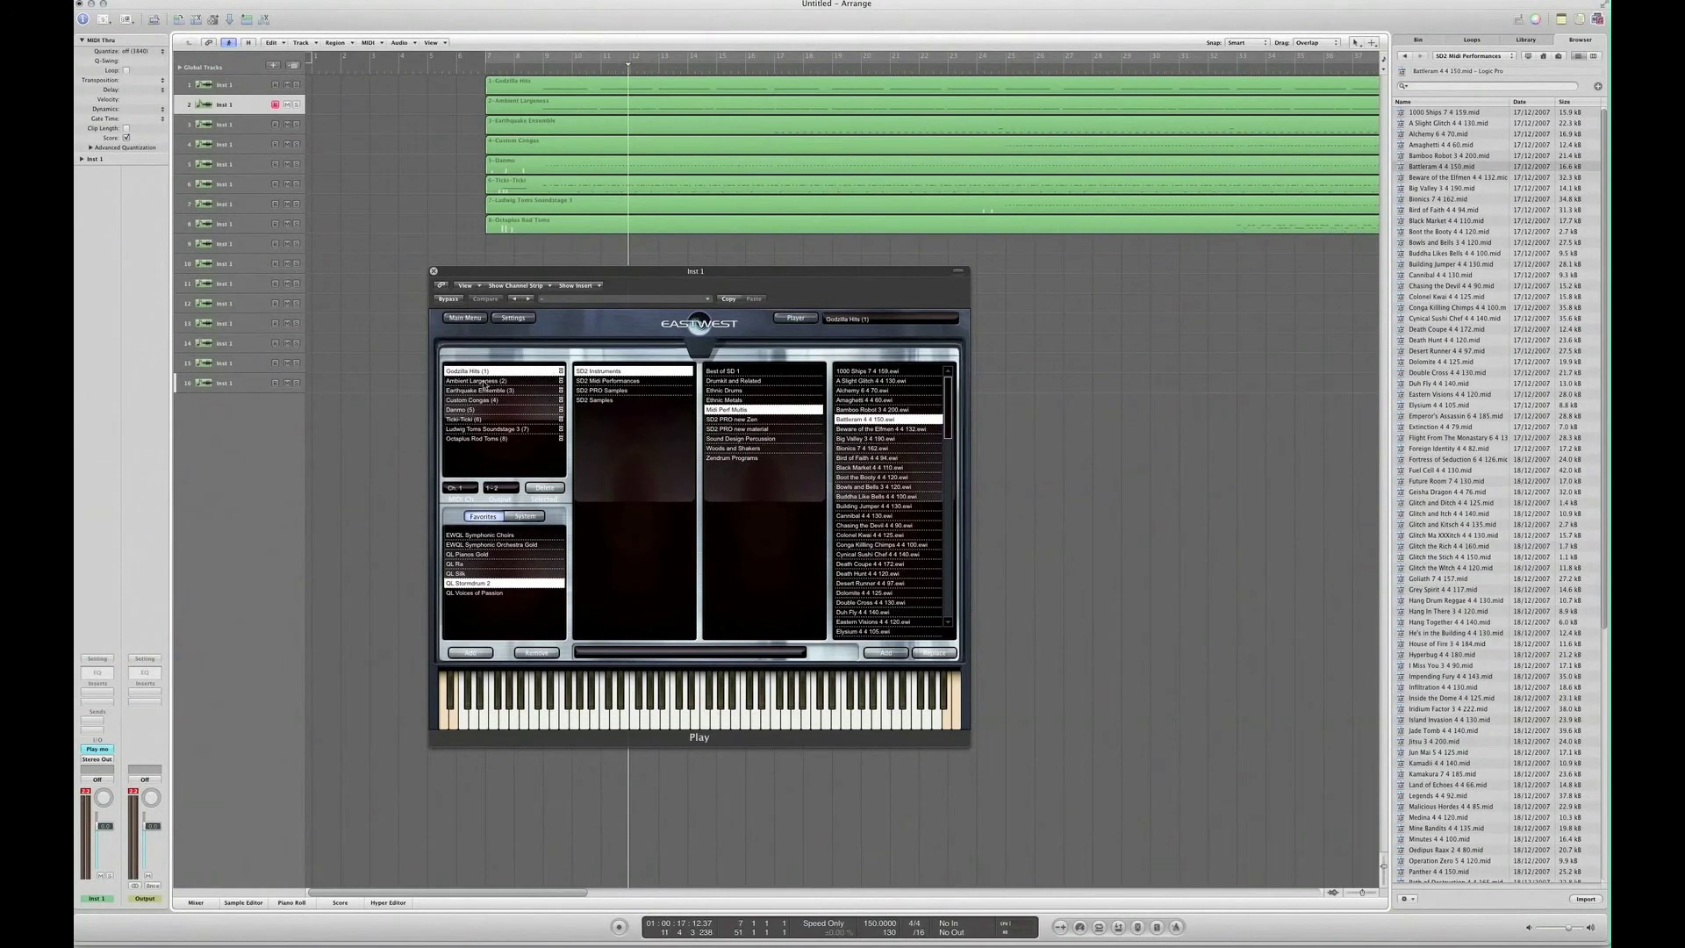
left_click(94, 751)
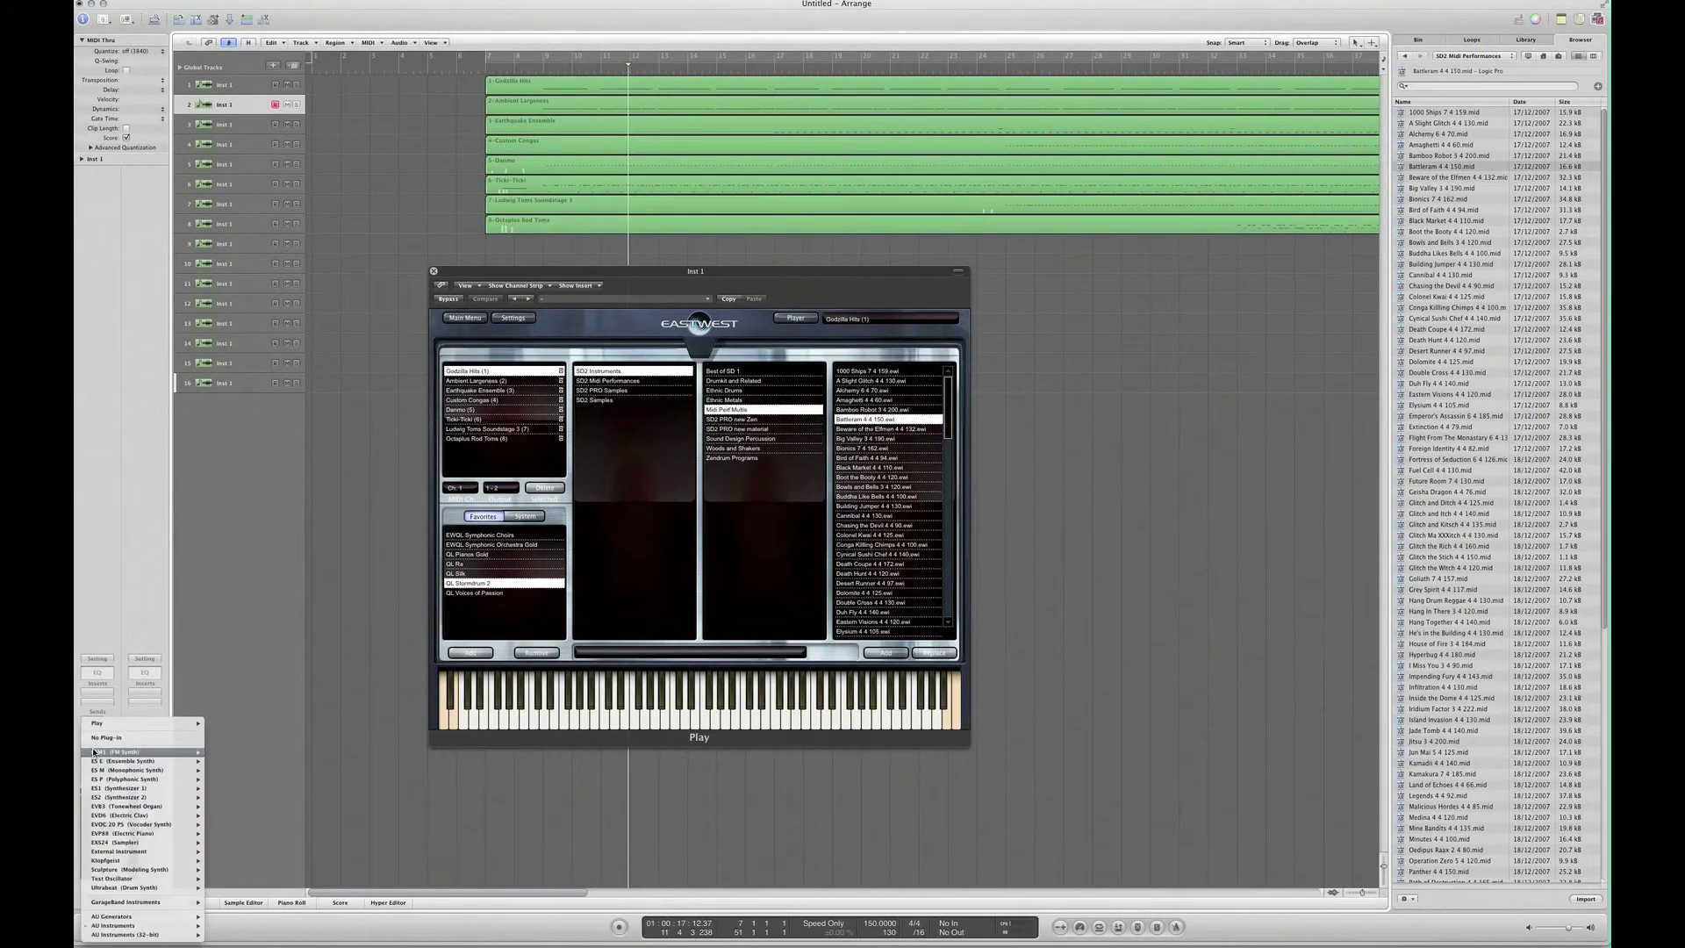
mouse_move(199, 925)
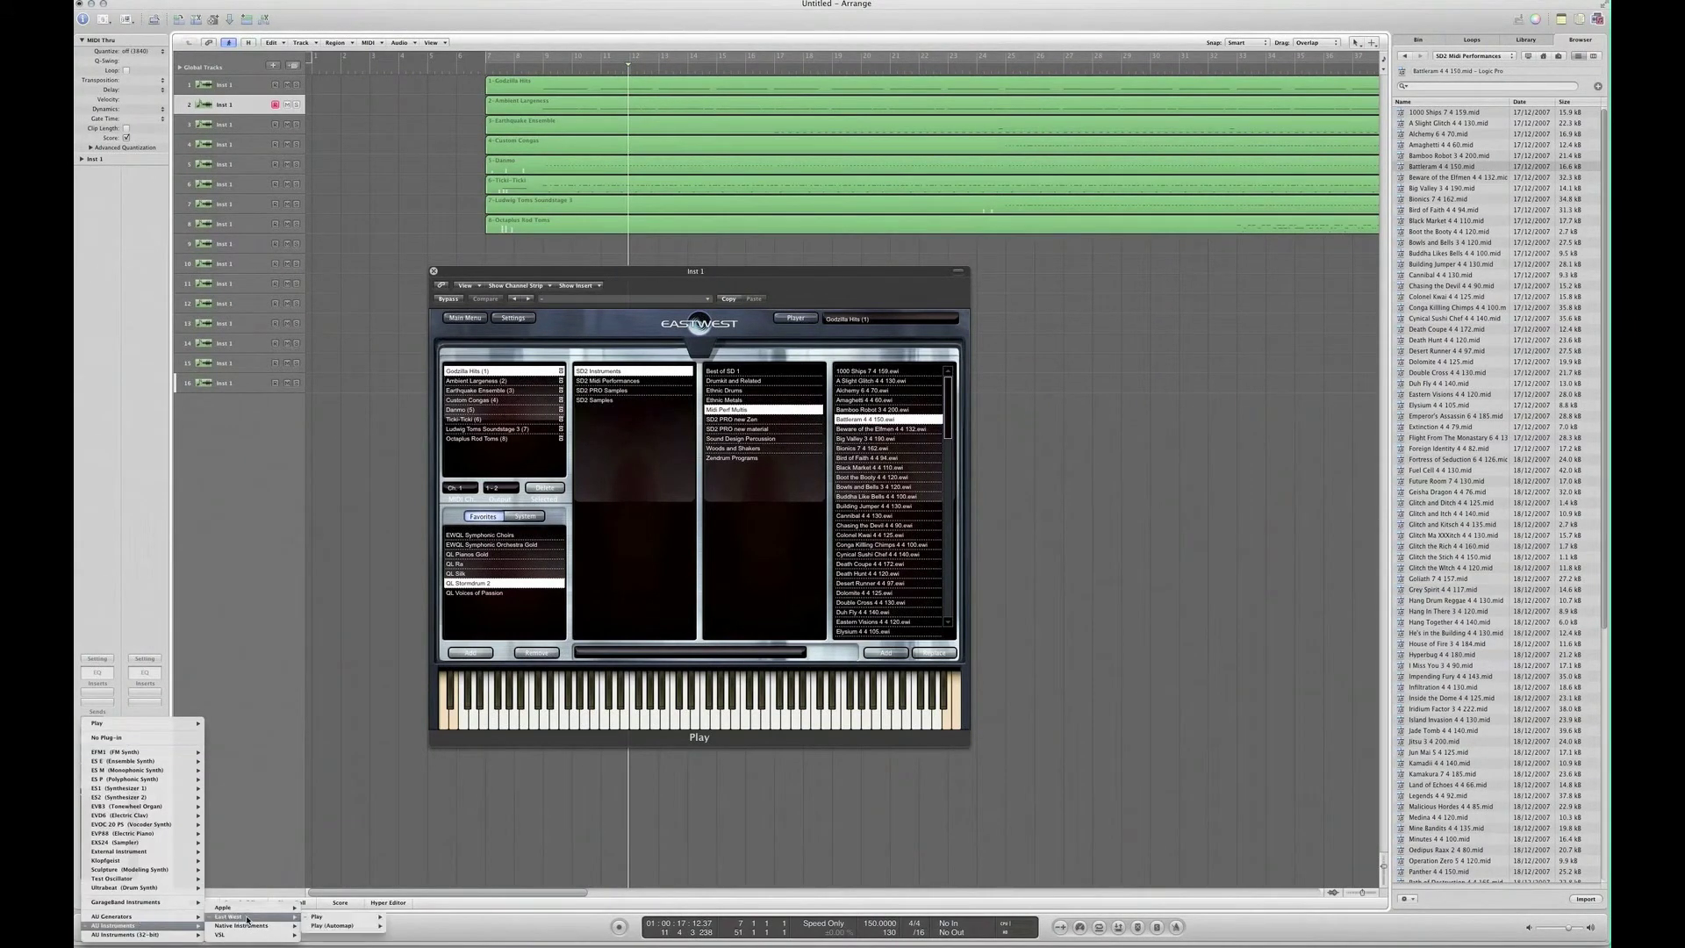
mouse_move(320, 916)
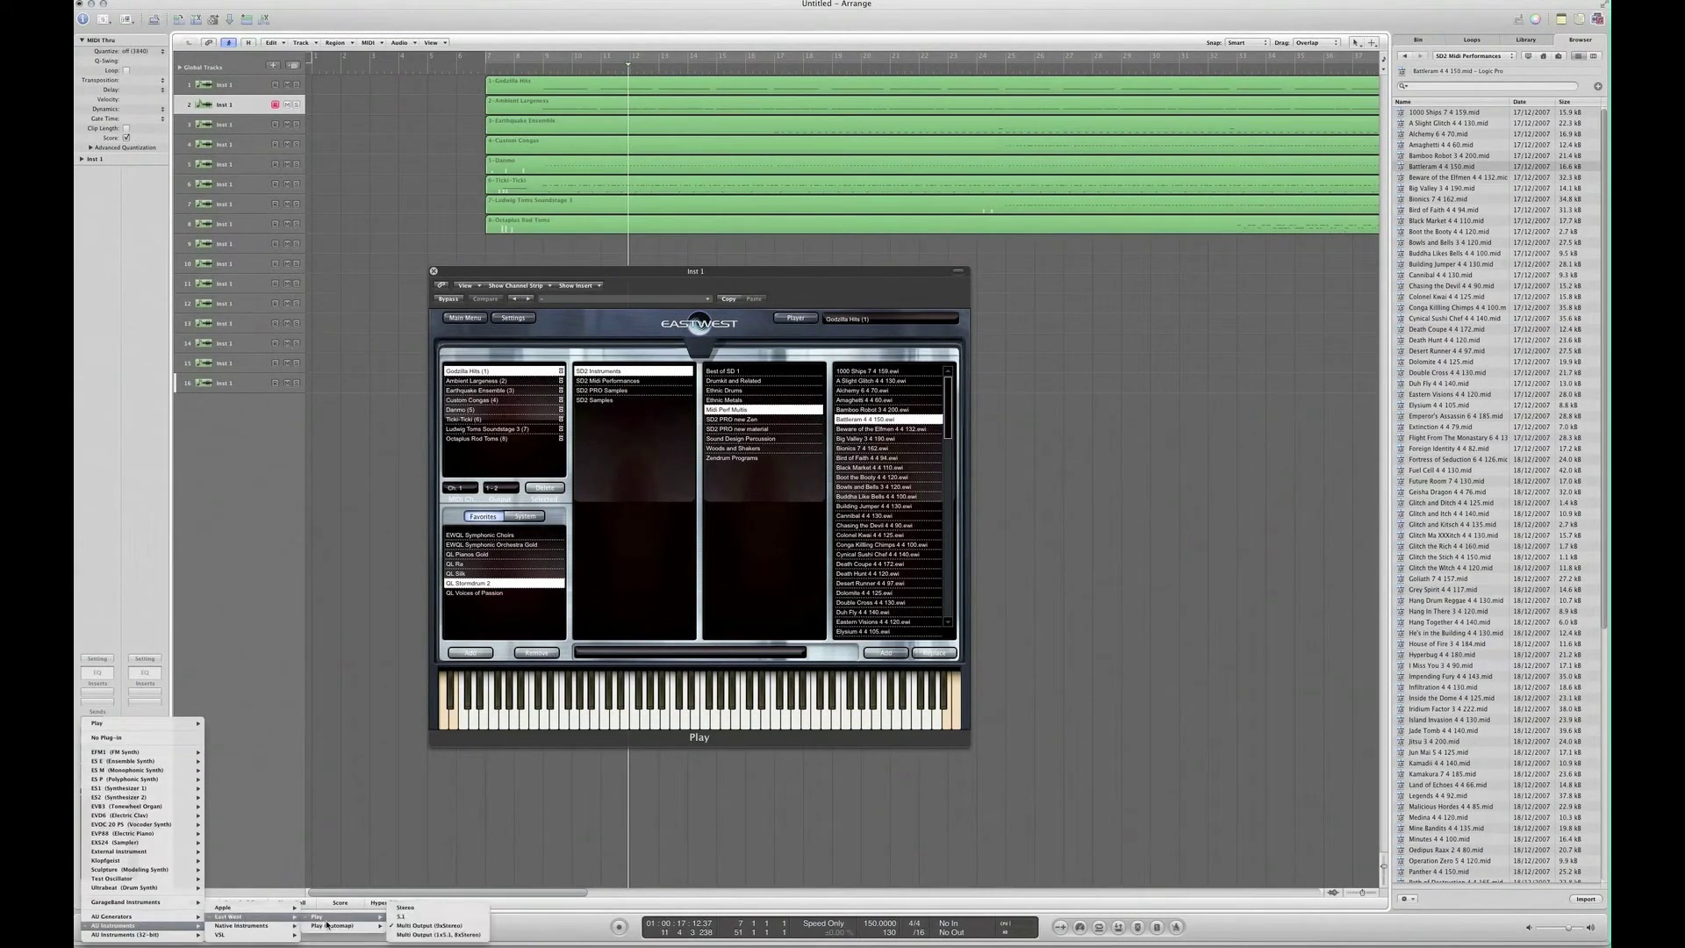
left_click(417, 926)
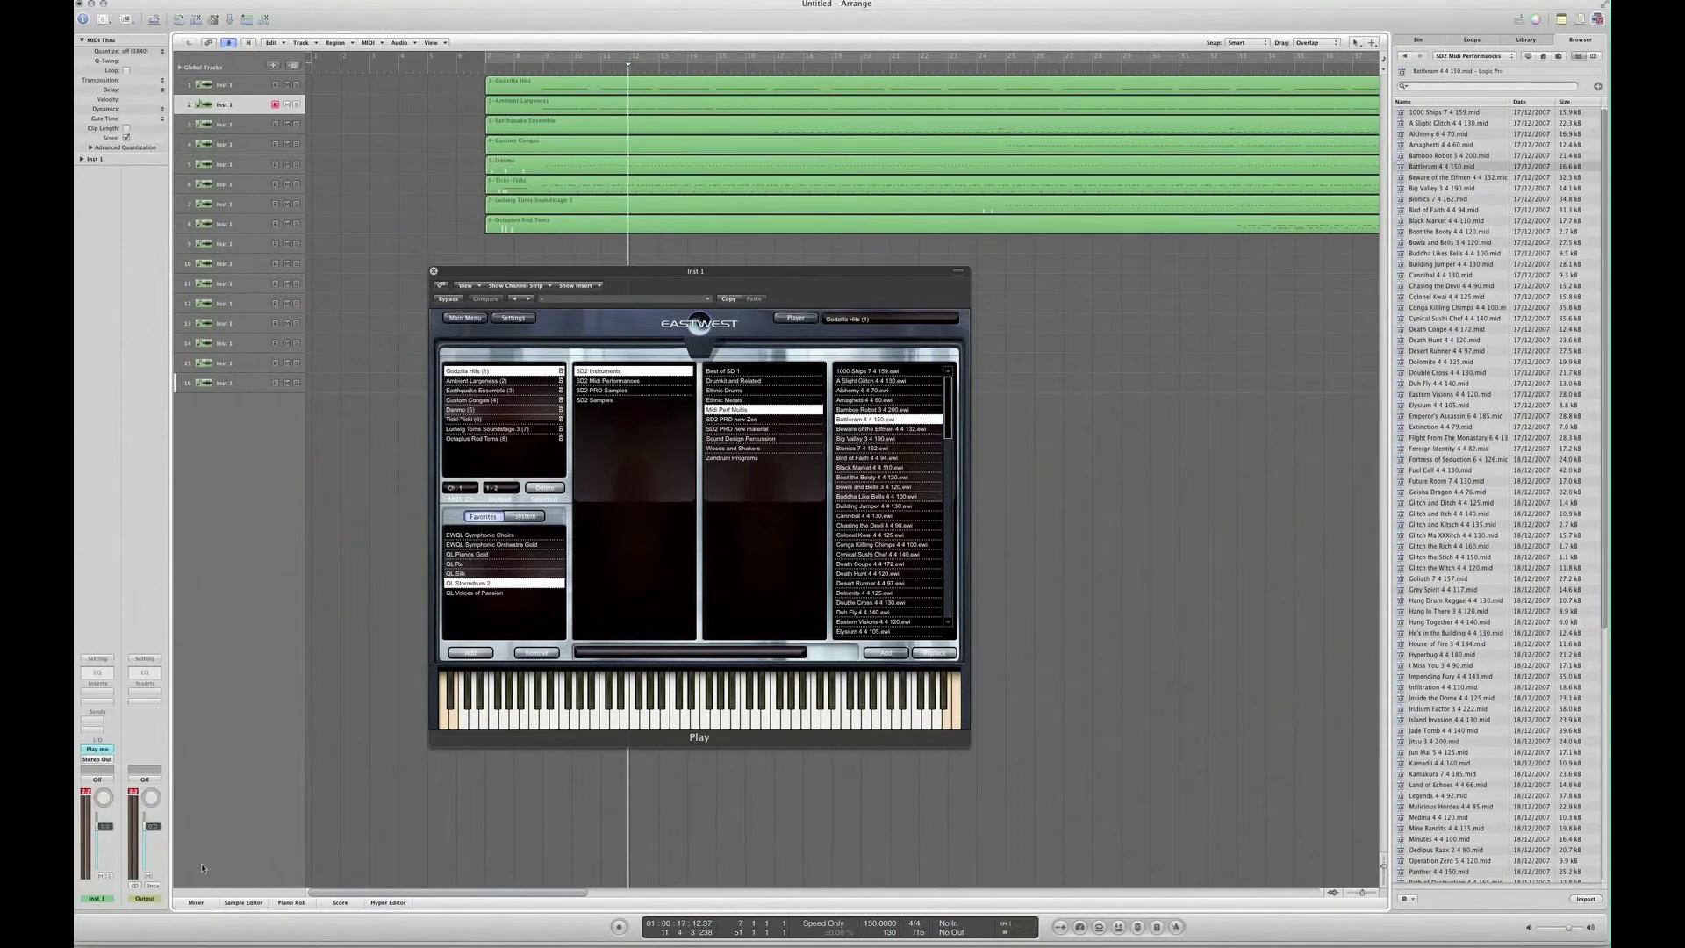
Step: Show the mixer, unsolo all tracks via Godzilla Hits, and step through tracks 1 to 3
key("x")
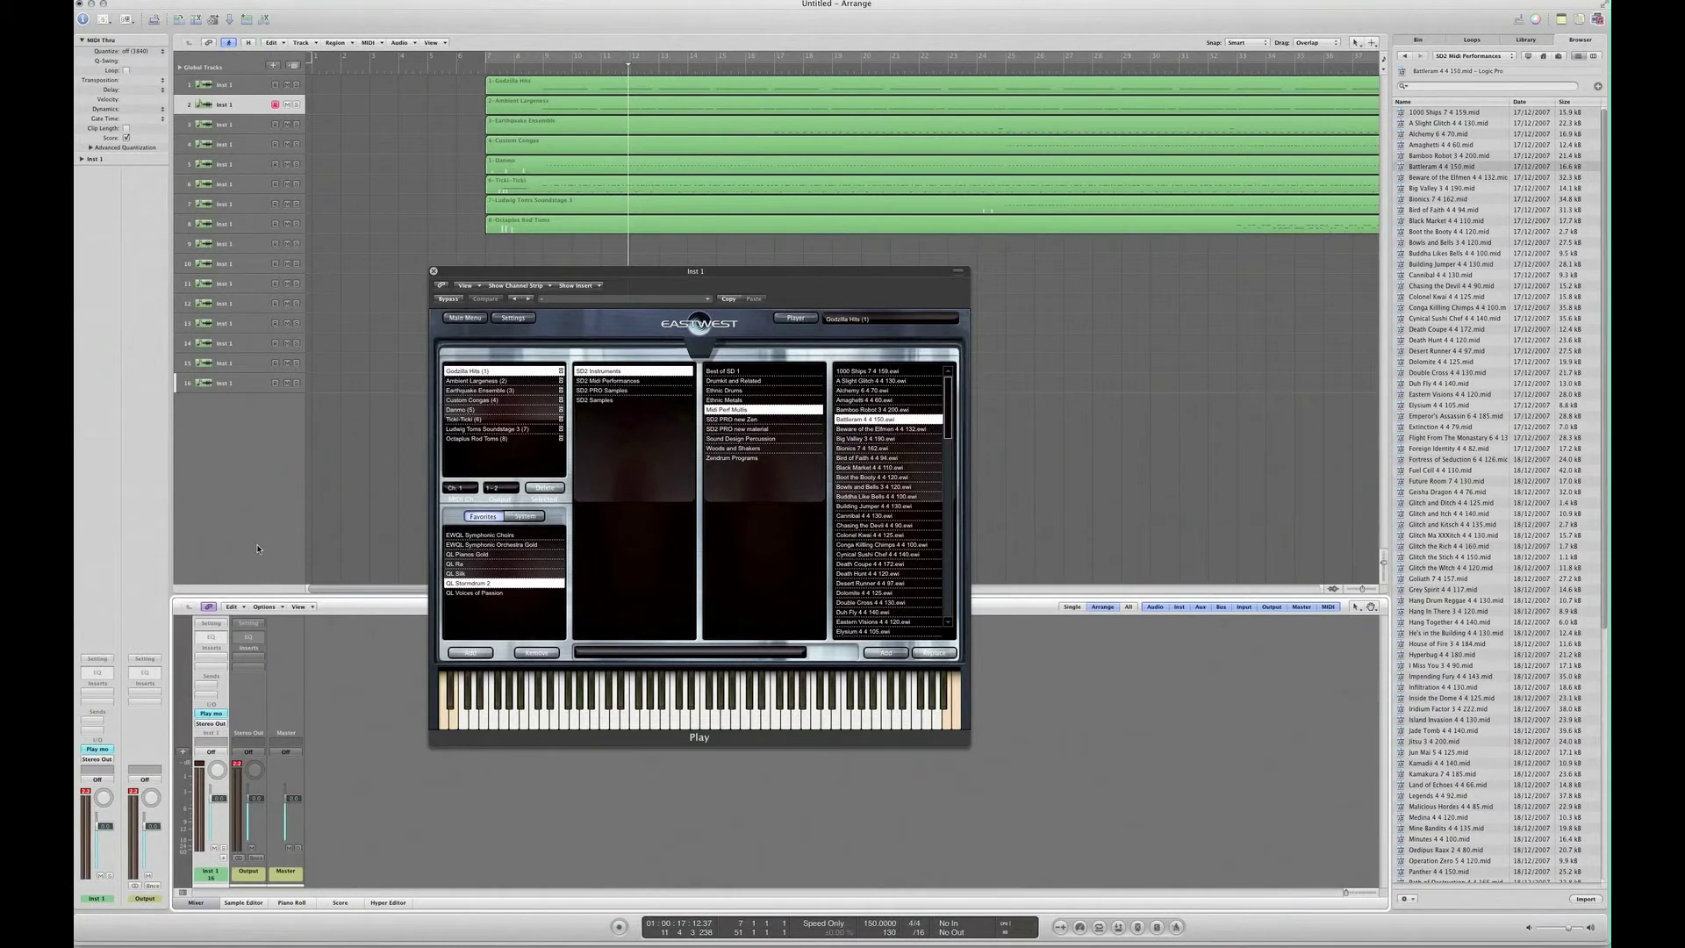
left_click(247, 85)
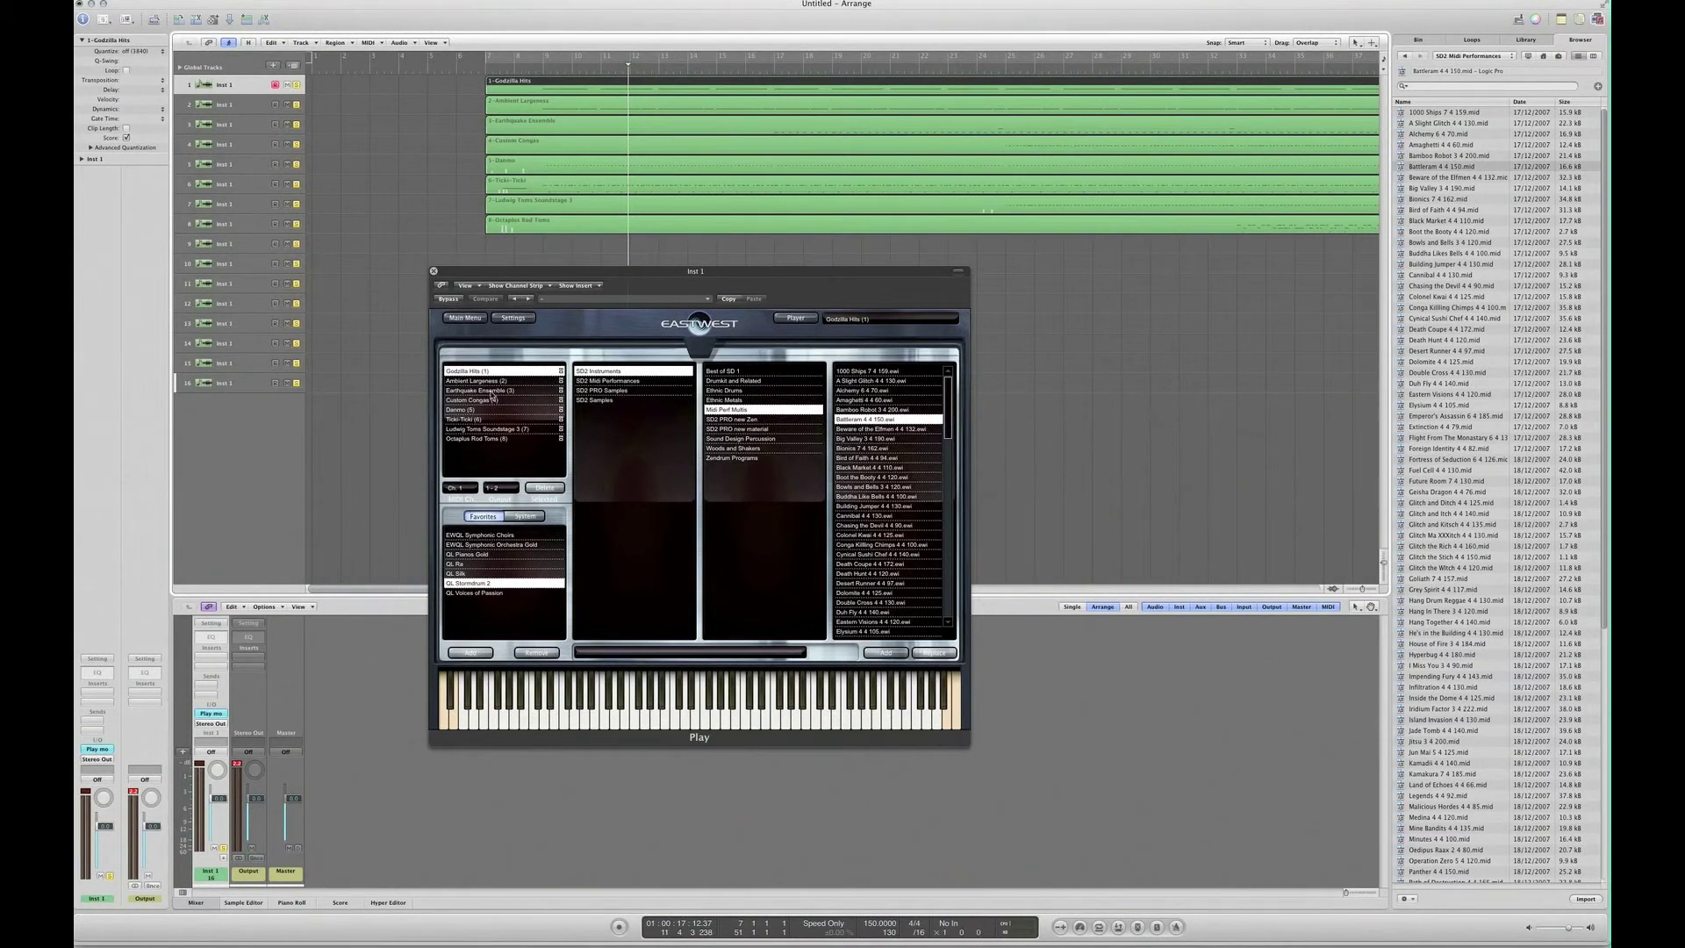
left_click(295, 86, "alt")
left_click(237, 105)
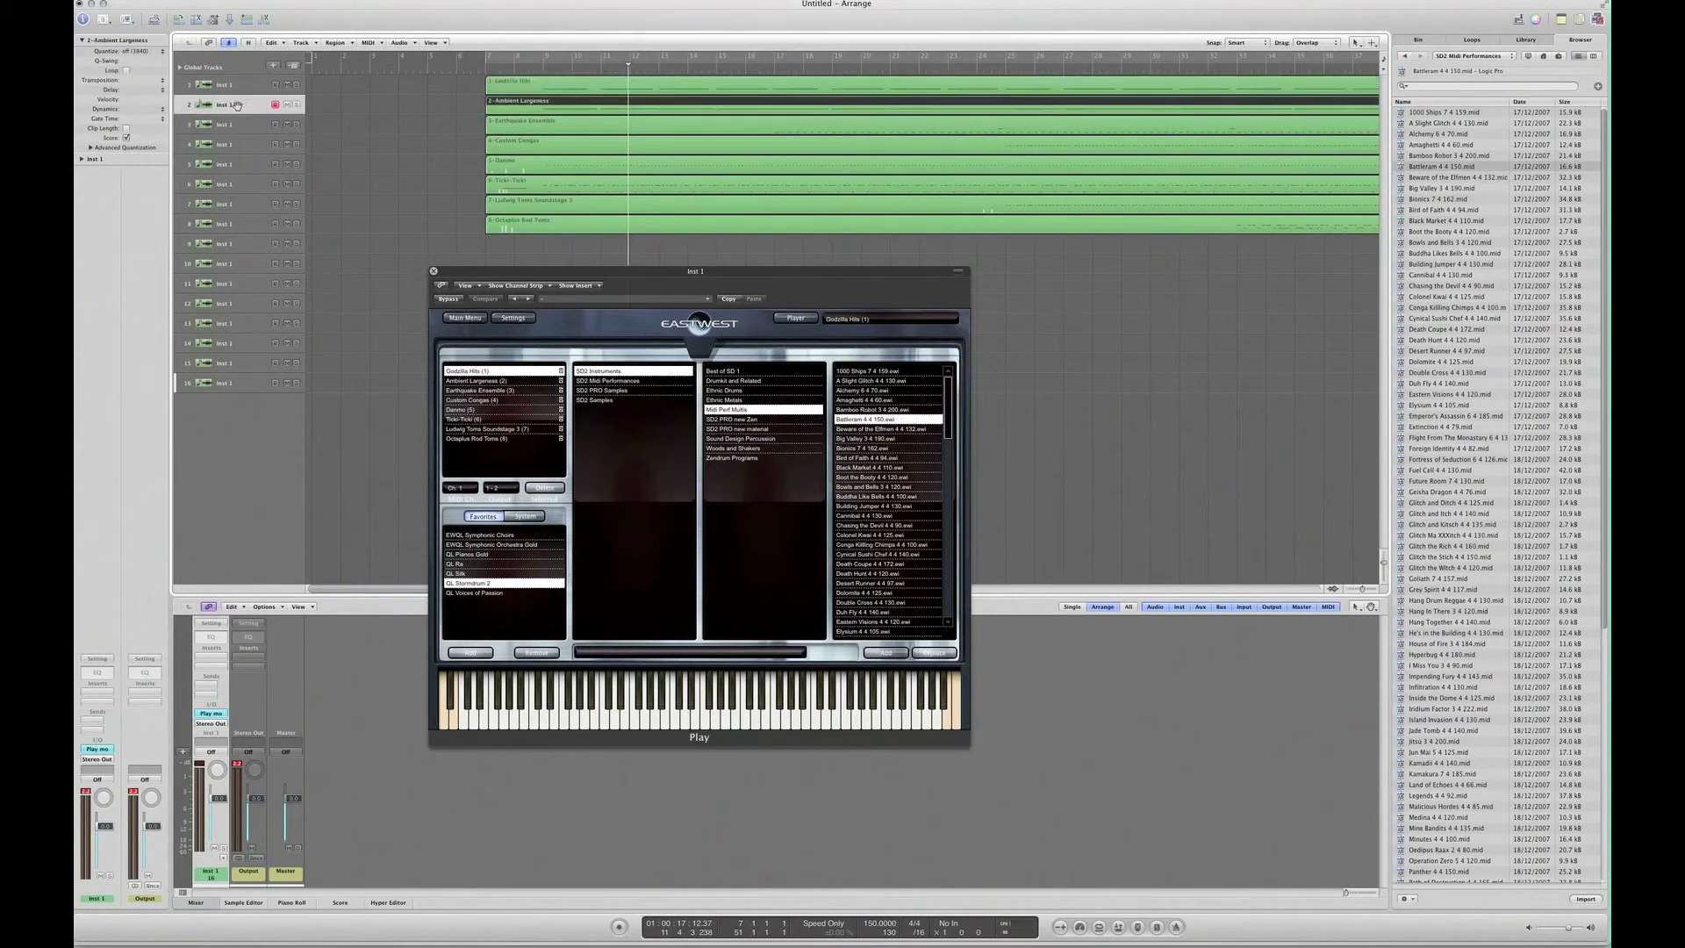
left_click(235, 124)
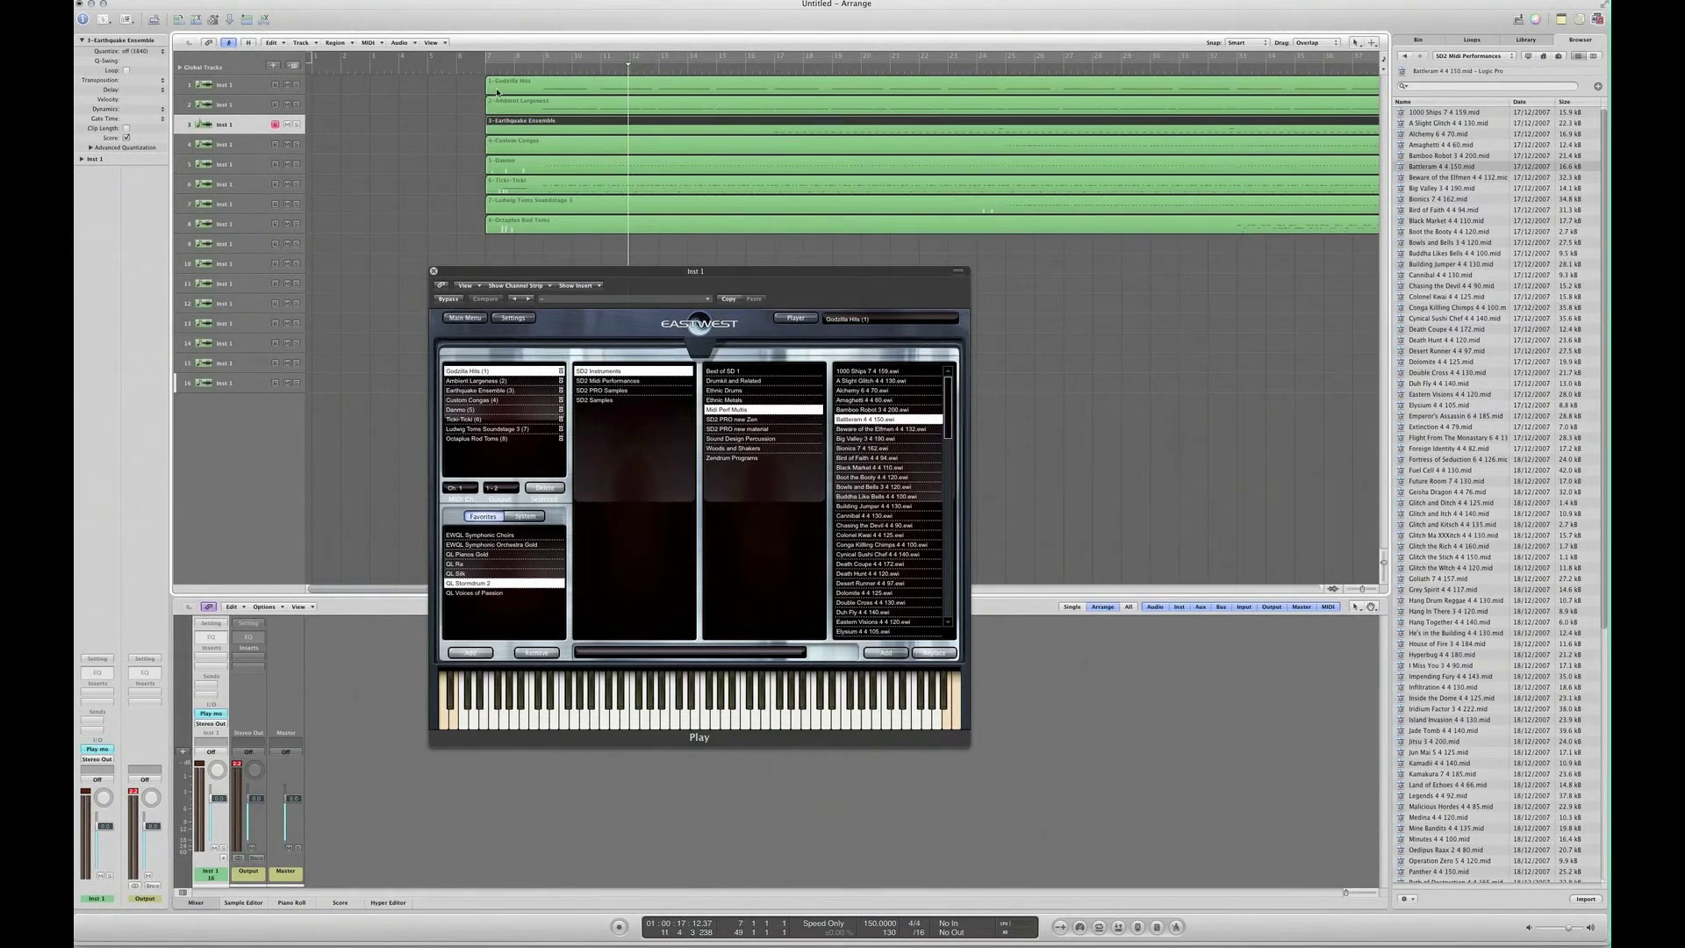
key("Up")
key("Up")
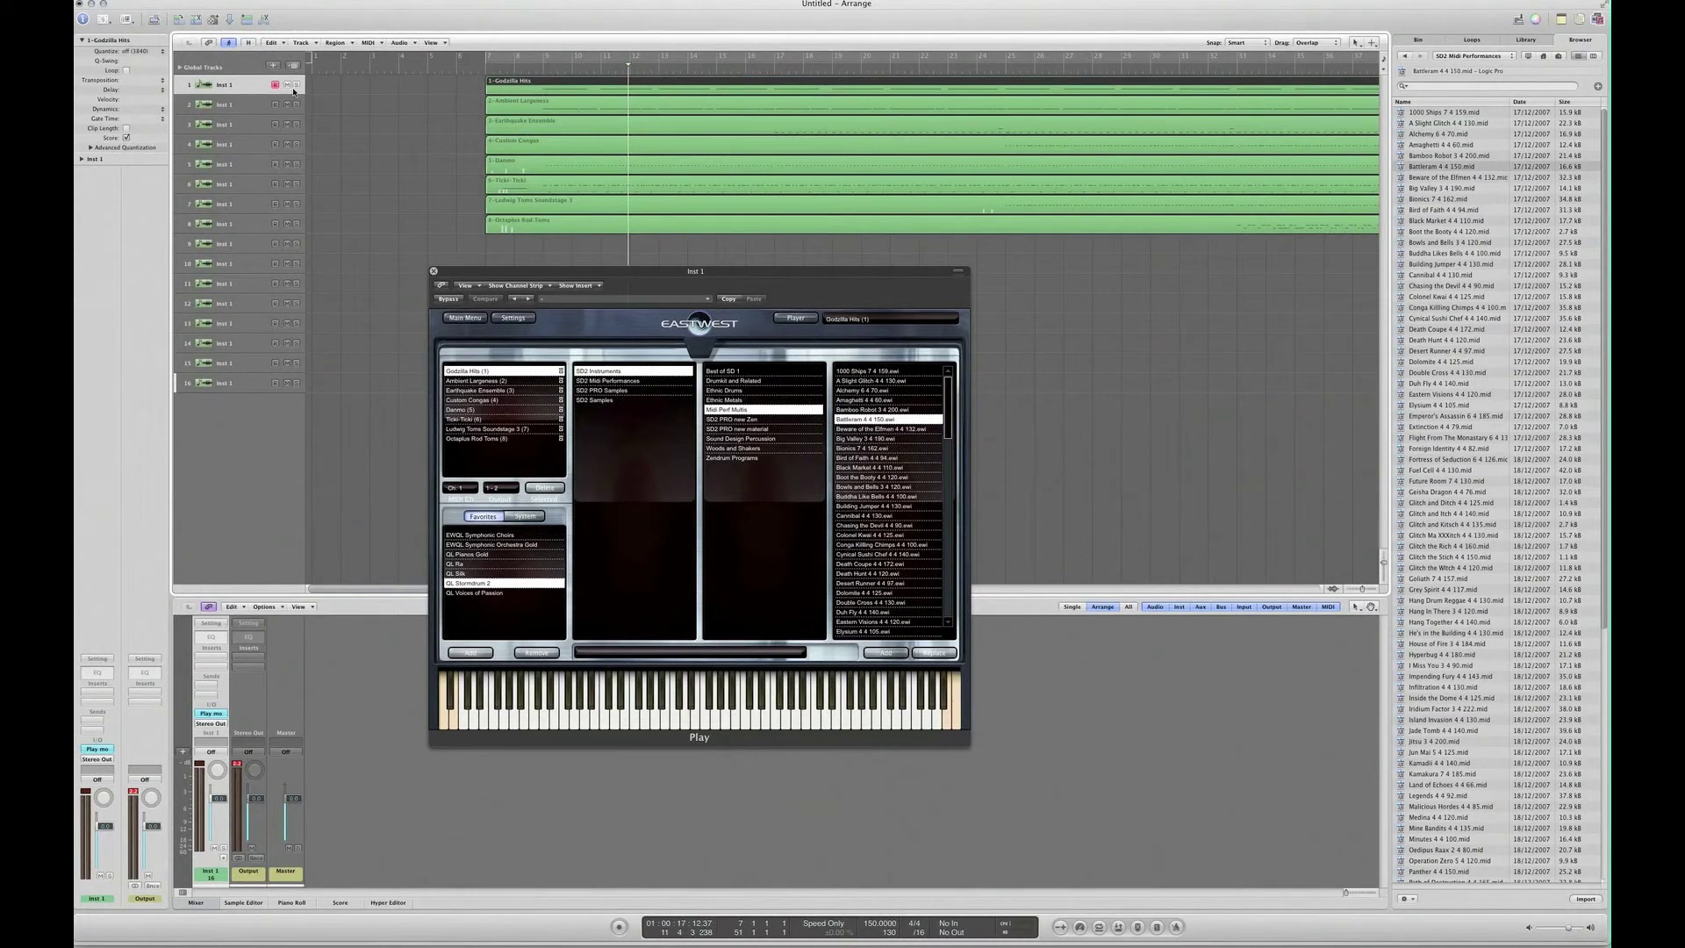
Step: View Earthquake Ensemble's player settings in Play, nudge the window right, and return to Browser
left_click(486, 381)
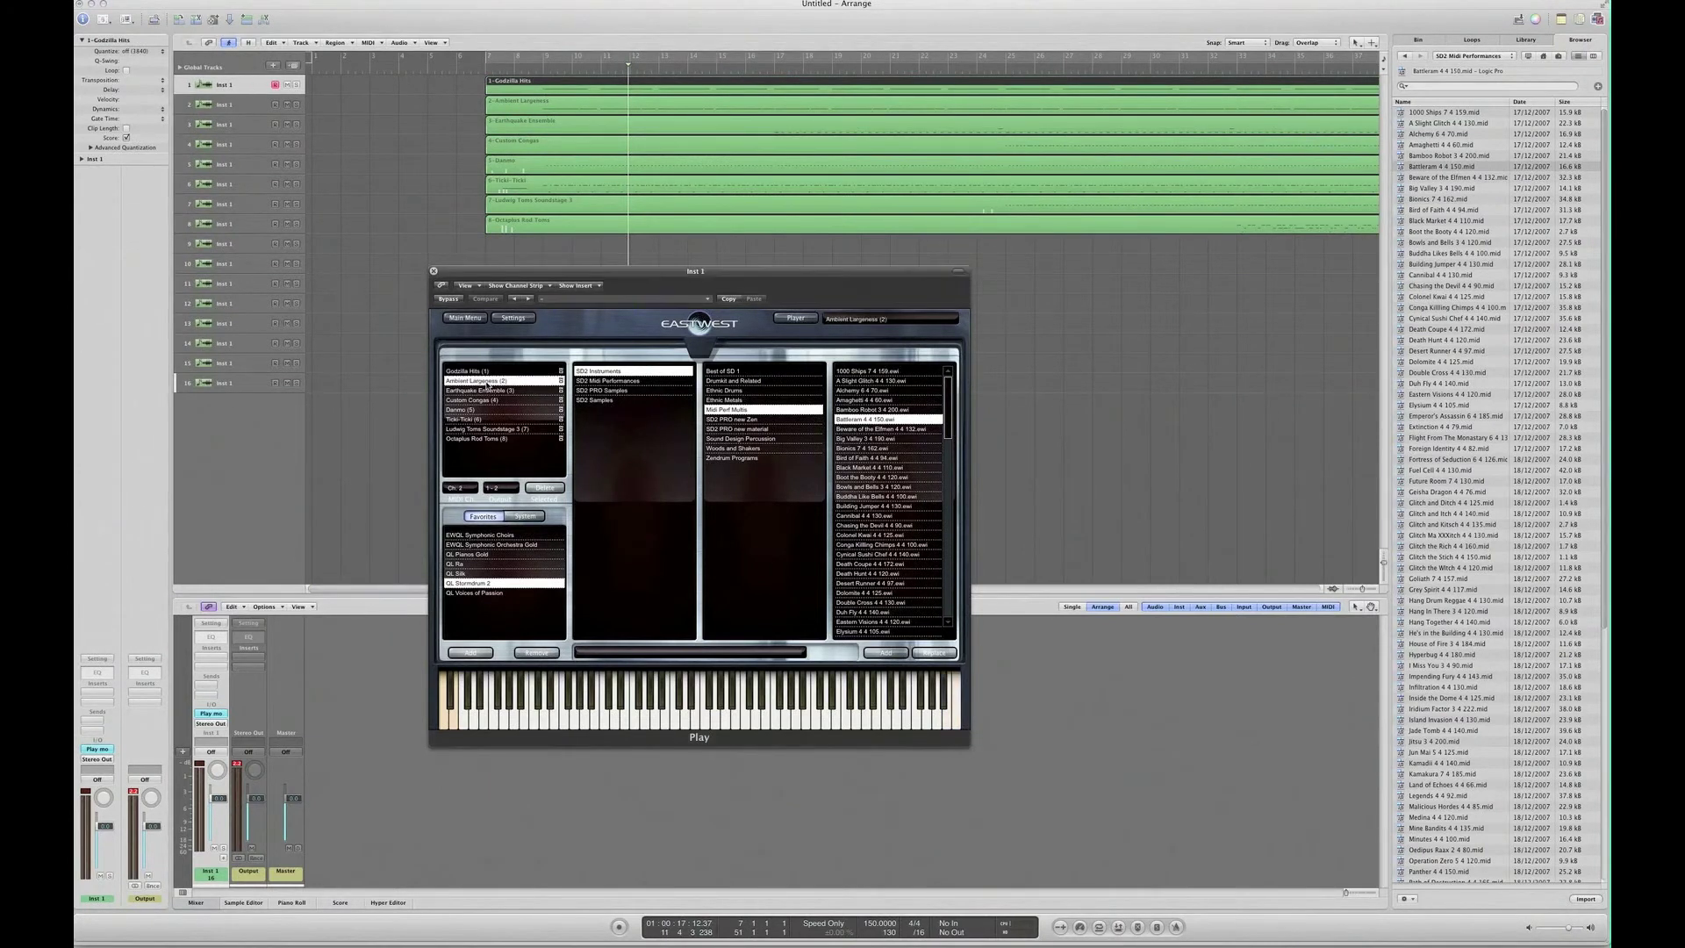
left_click(488, 391)
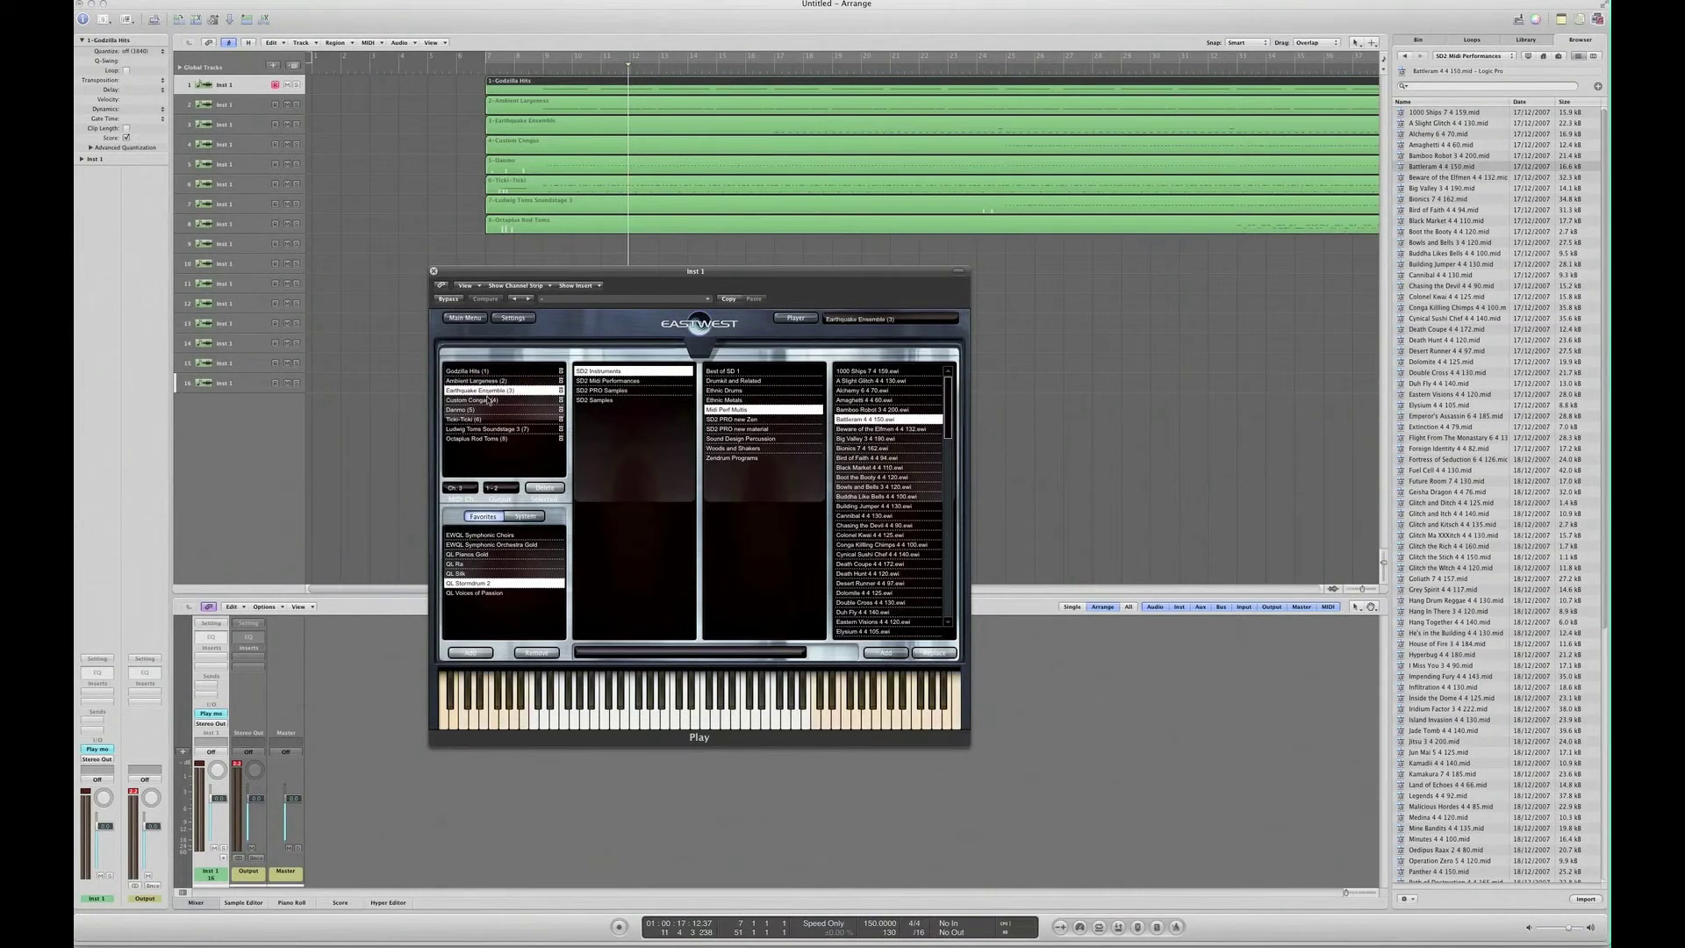
left_click(795, 318)
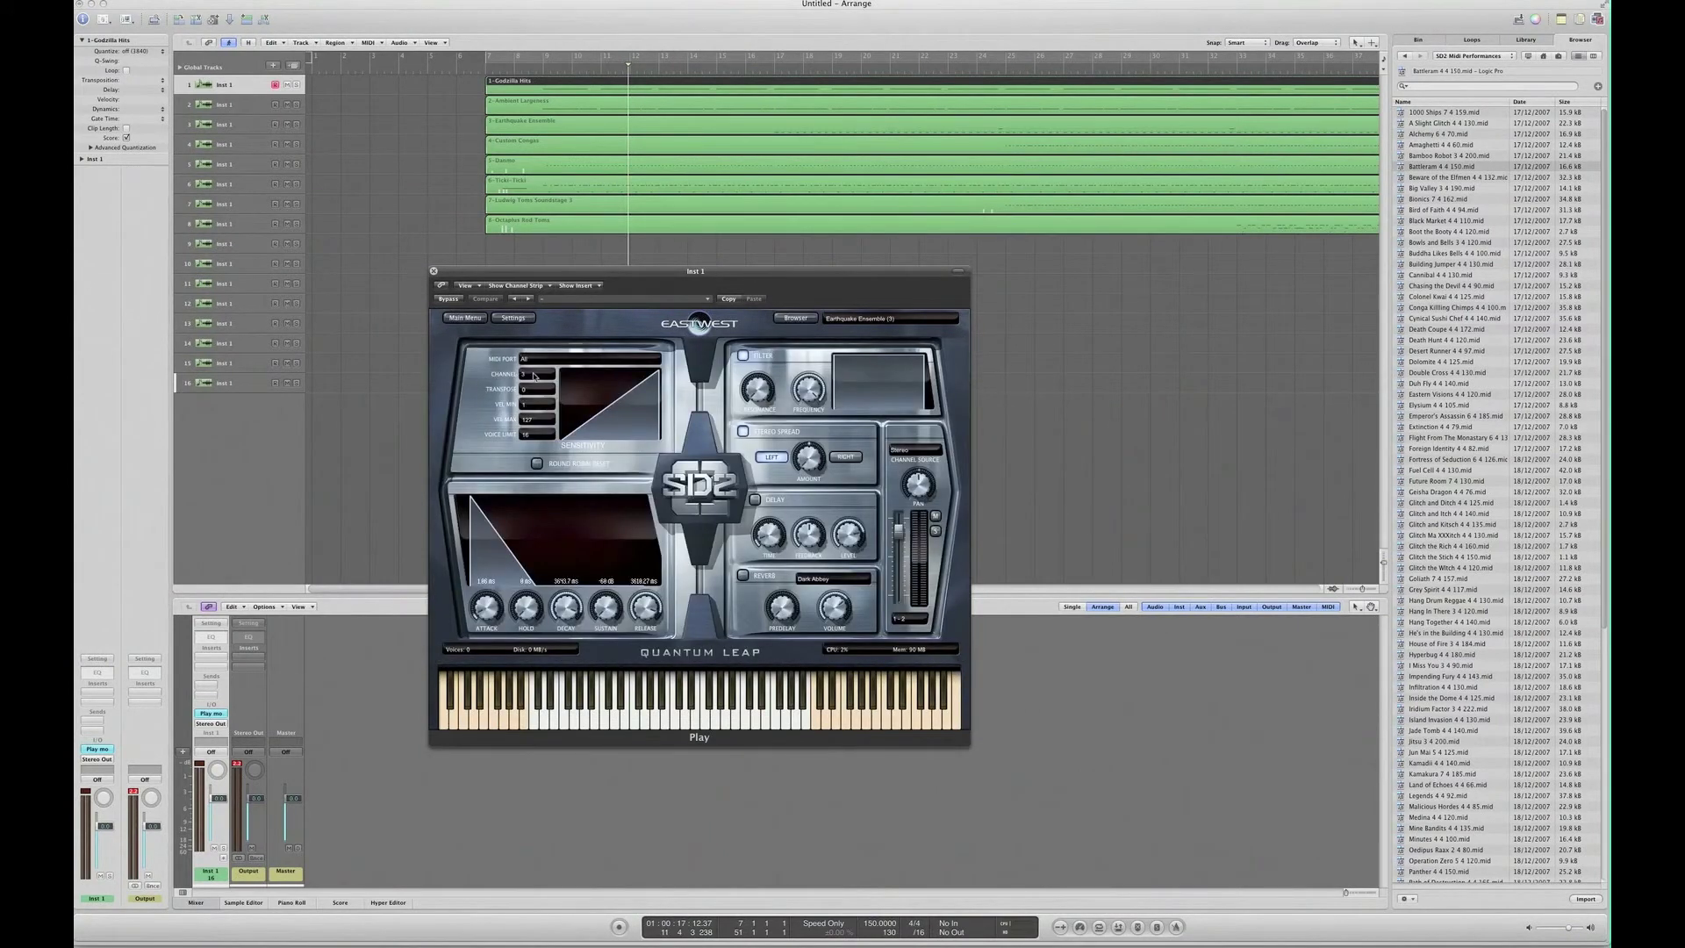
left_click(795, 318)
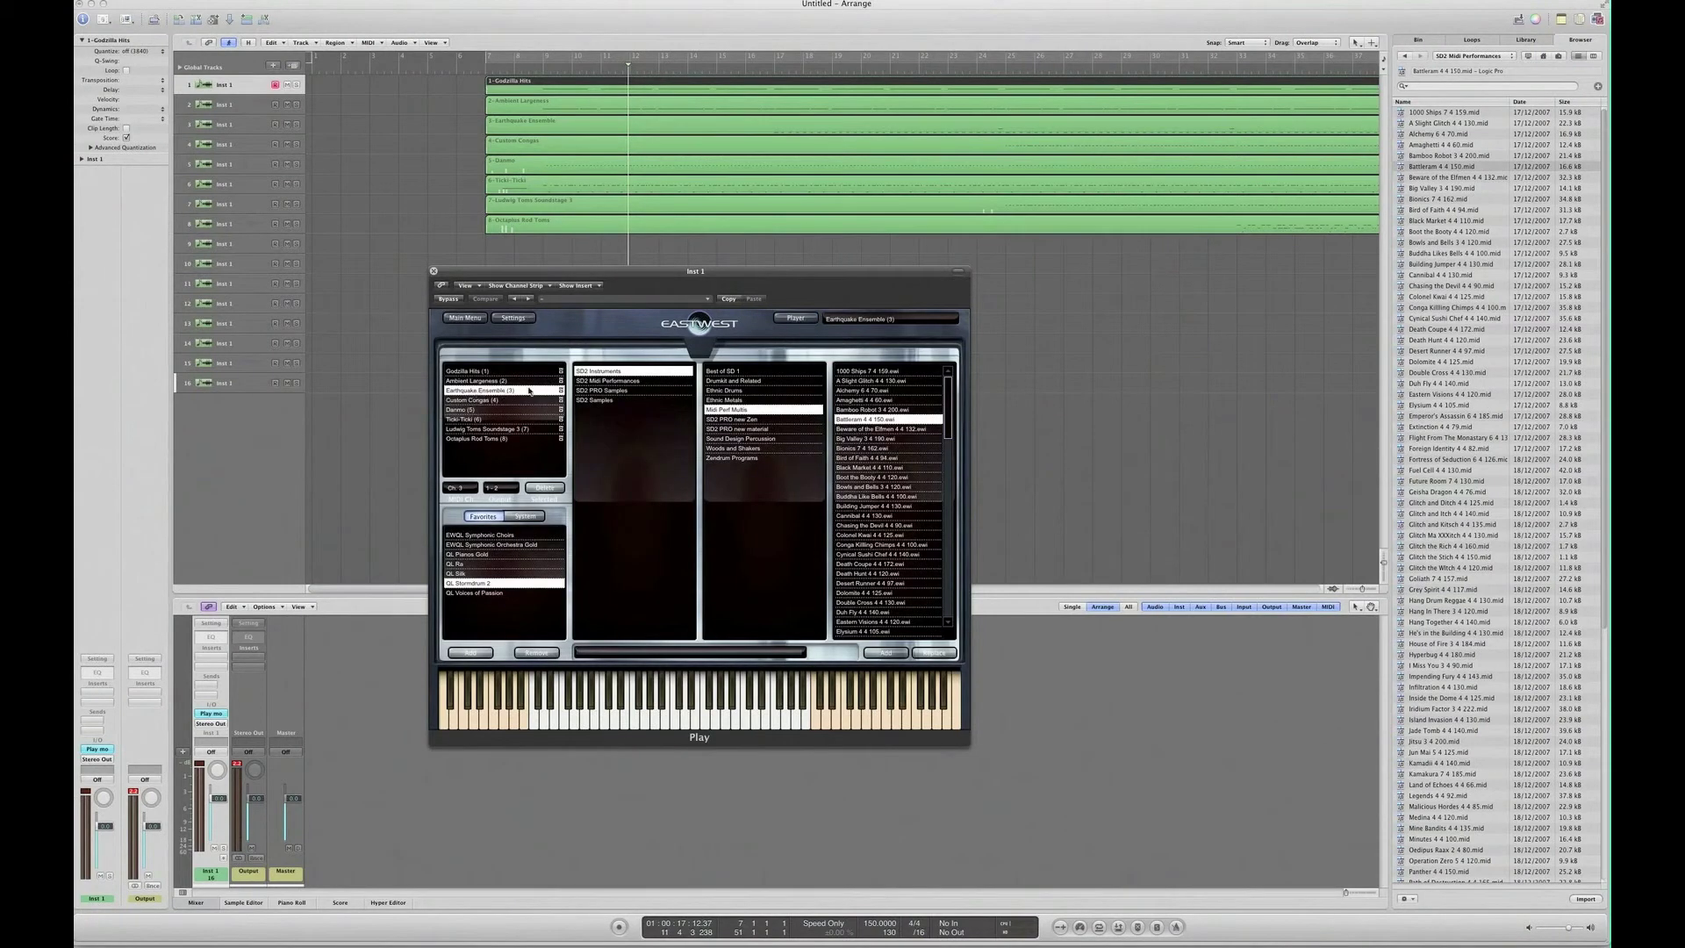
left_click(790, 319)
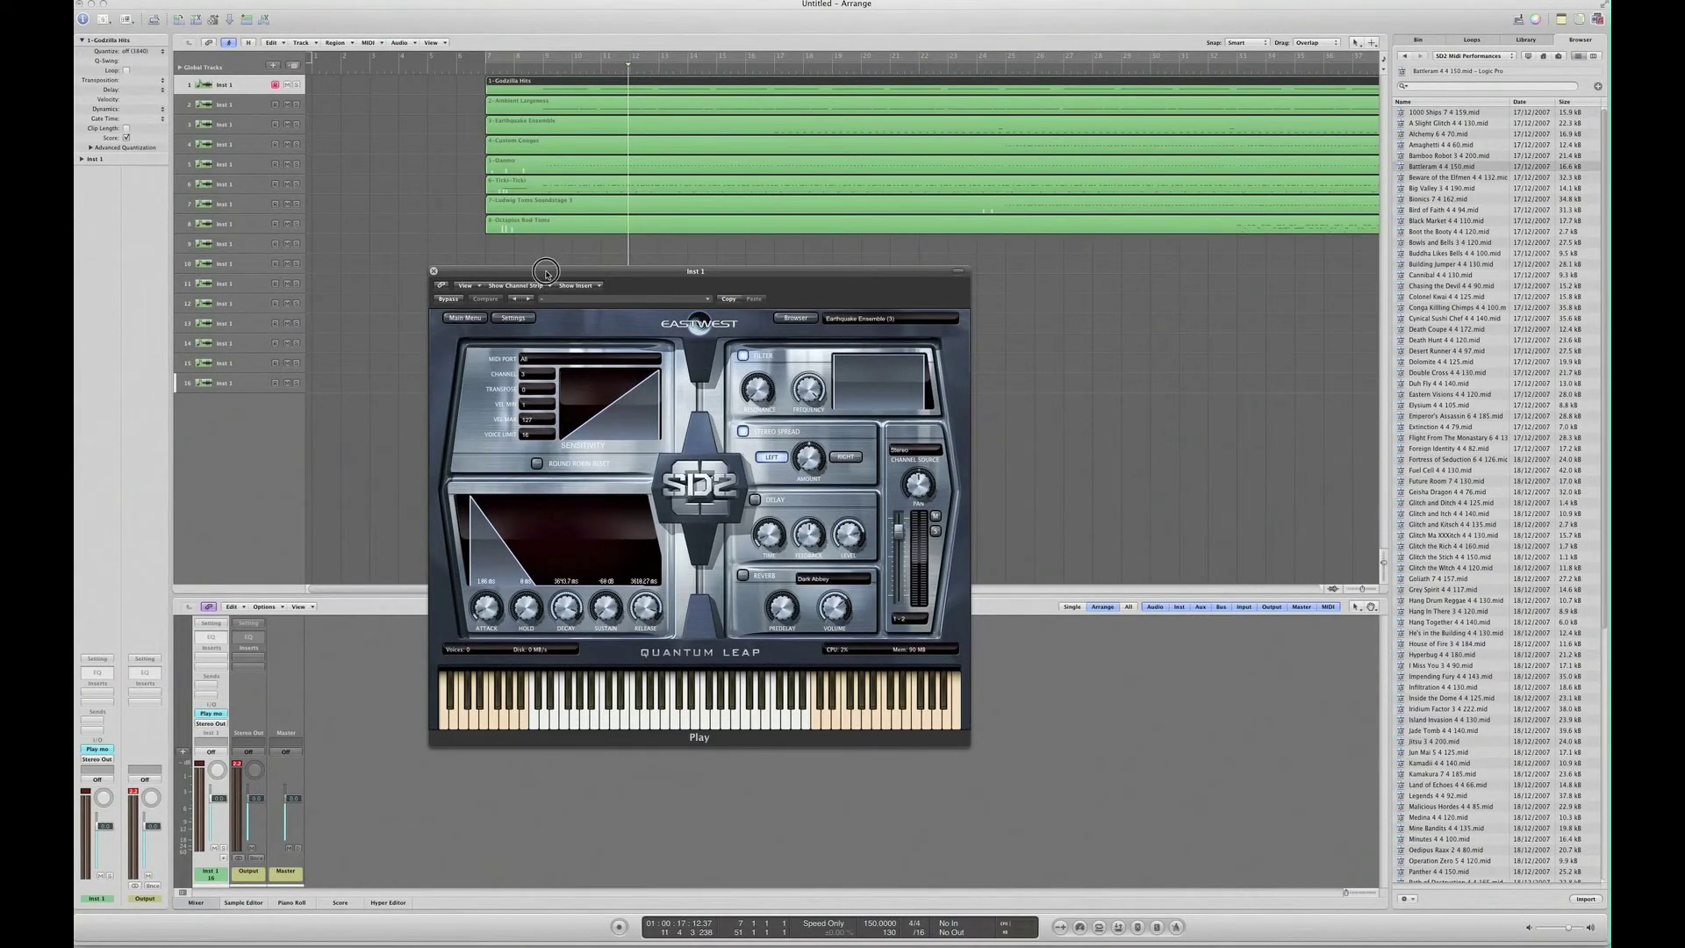
left_click_drag(546, 275, 566, 280)
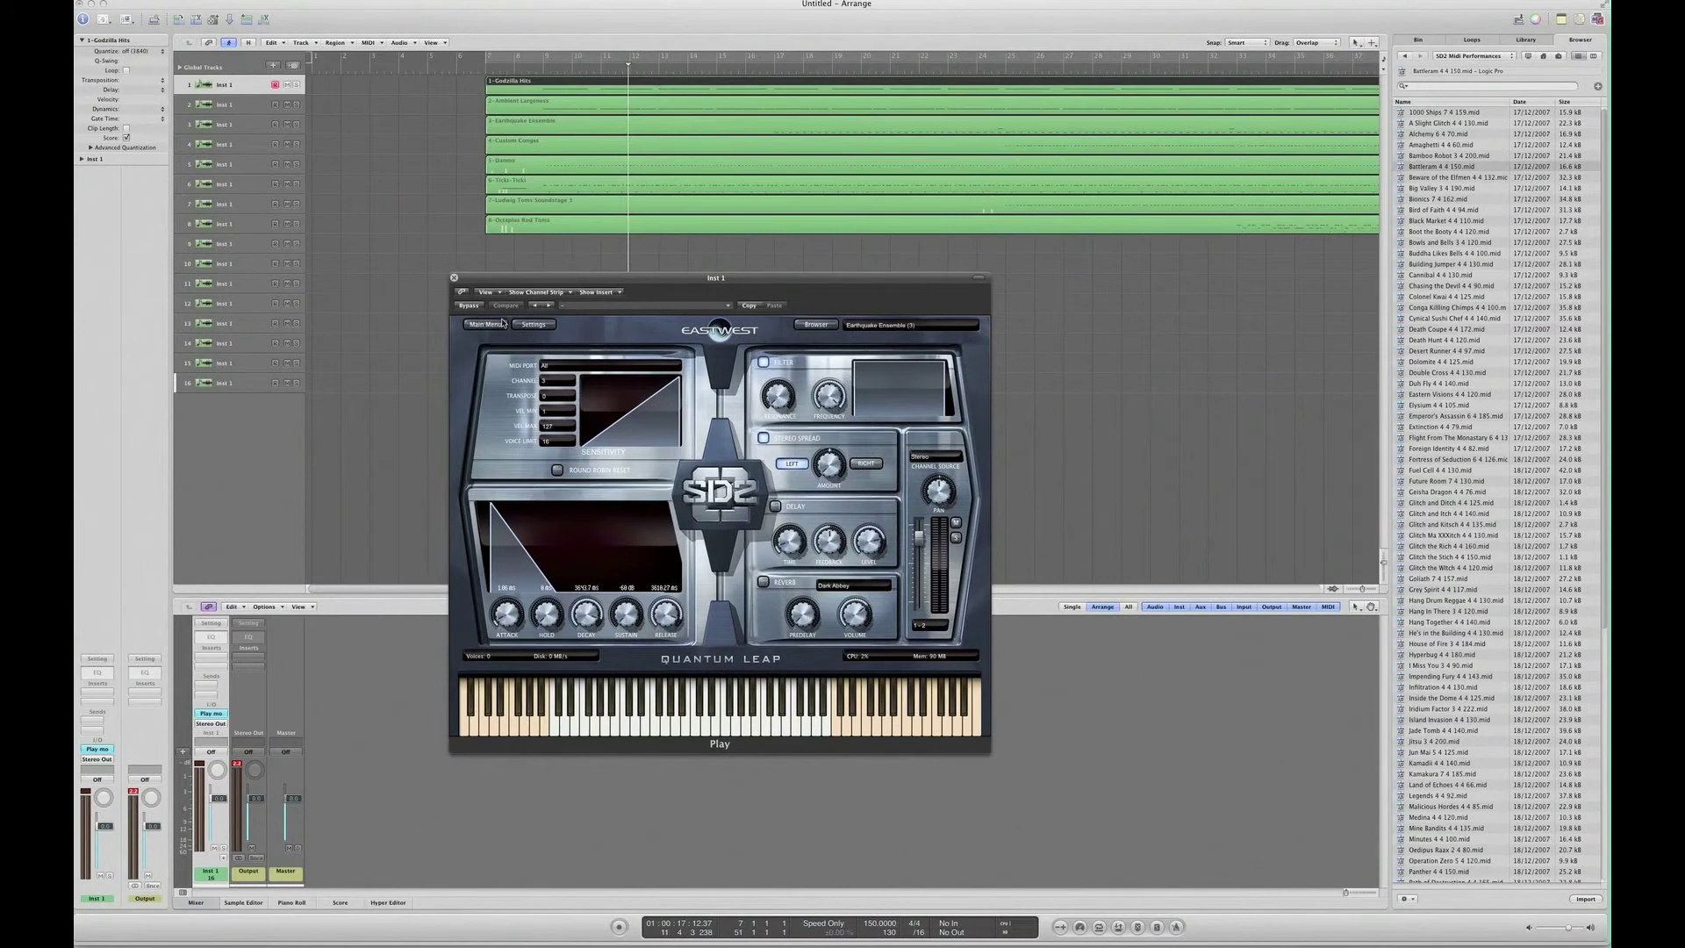
mouse_move(494, 279)
left_mouse_down()
mouse_move(532, 278)
mouse_move(510, 280)
left_mouse_up()
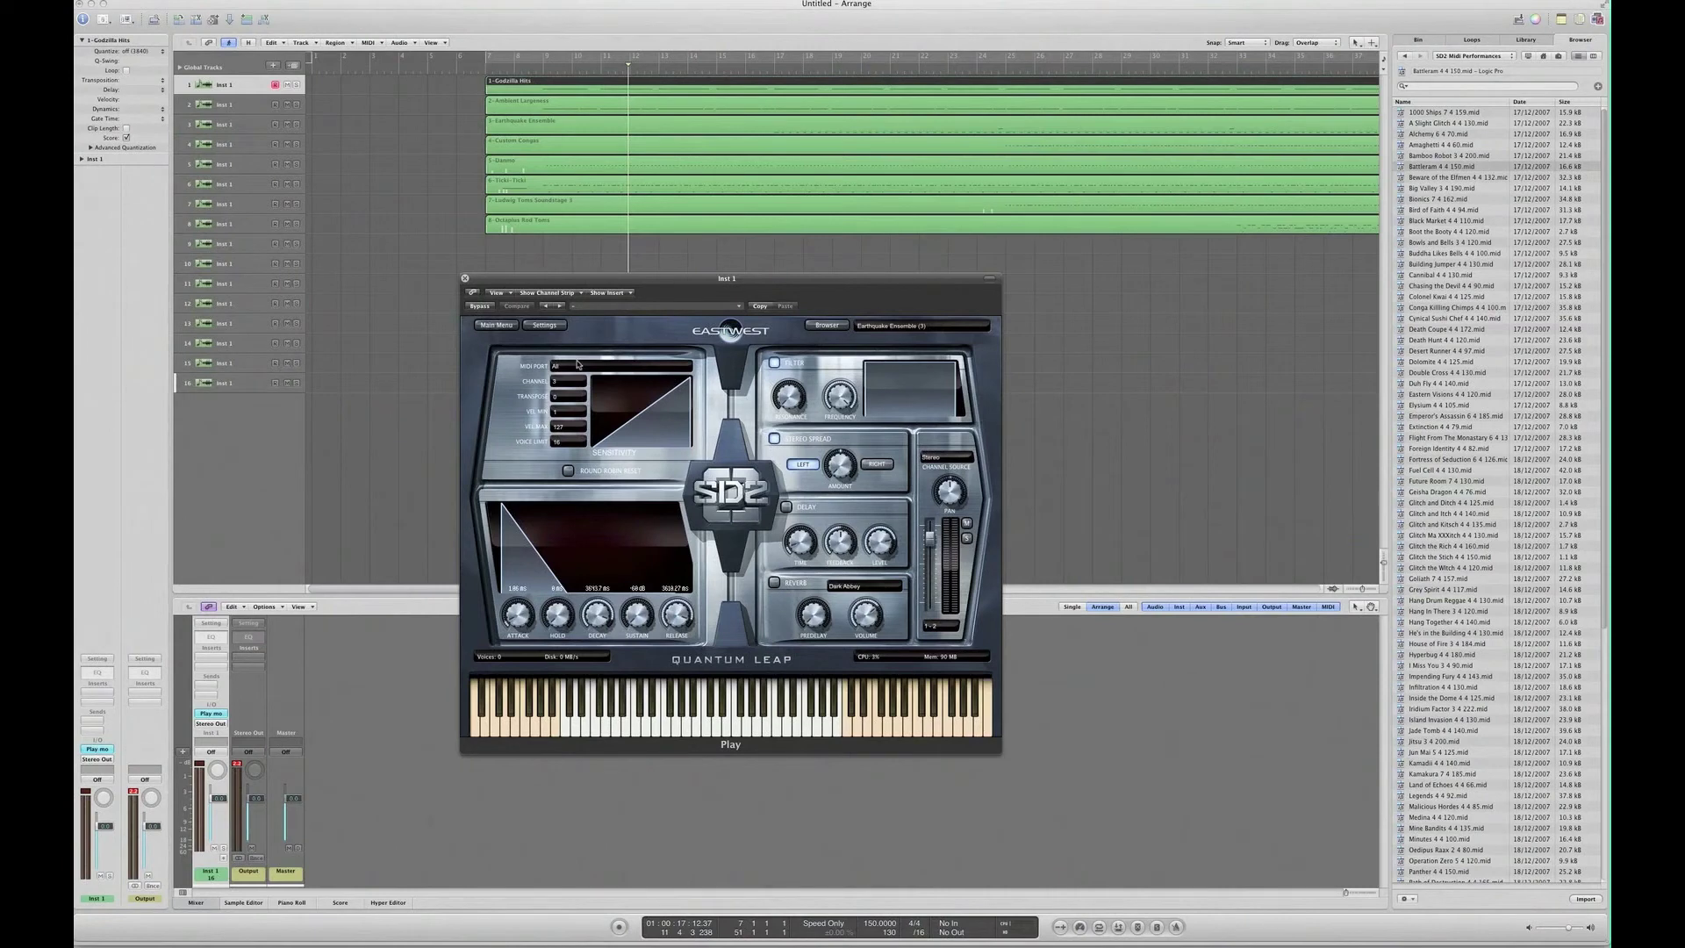
left_click(827, 325)
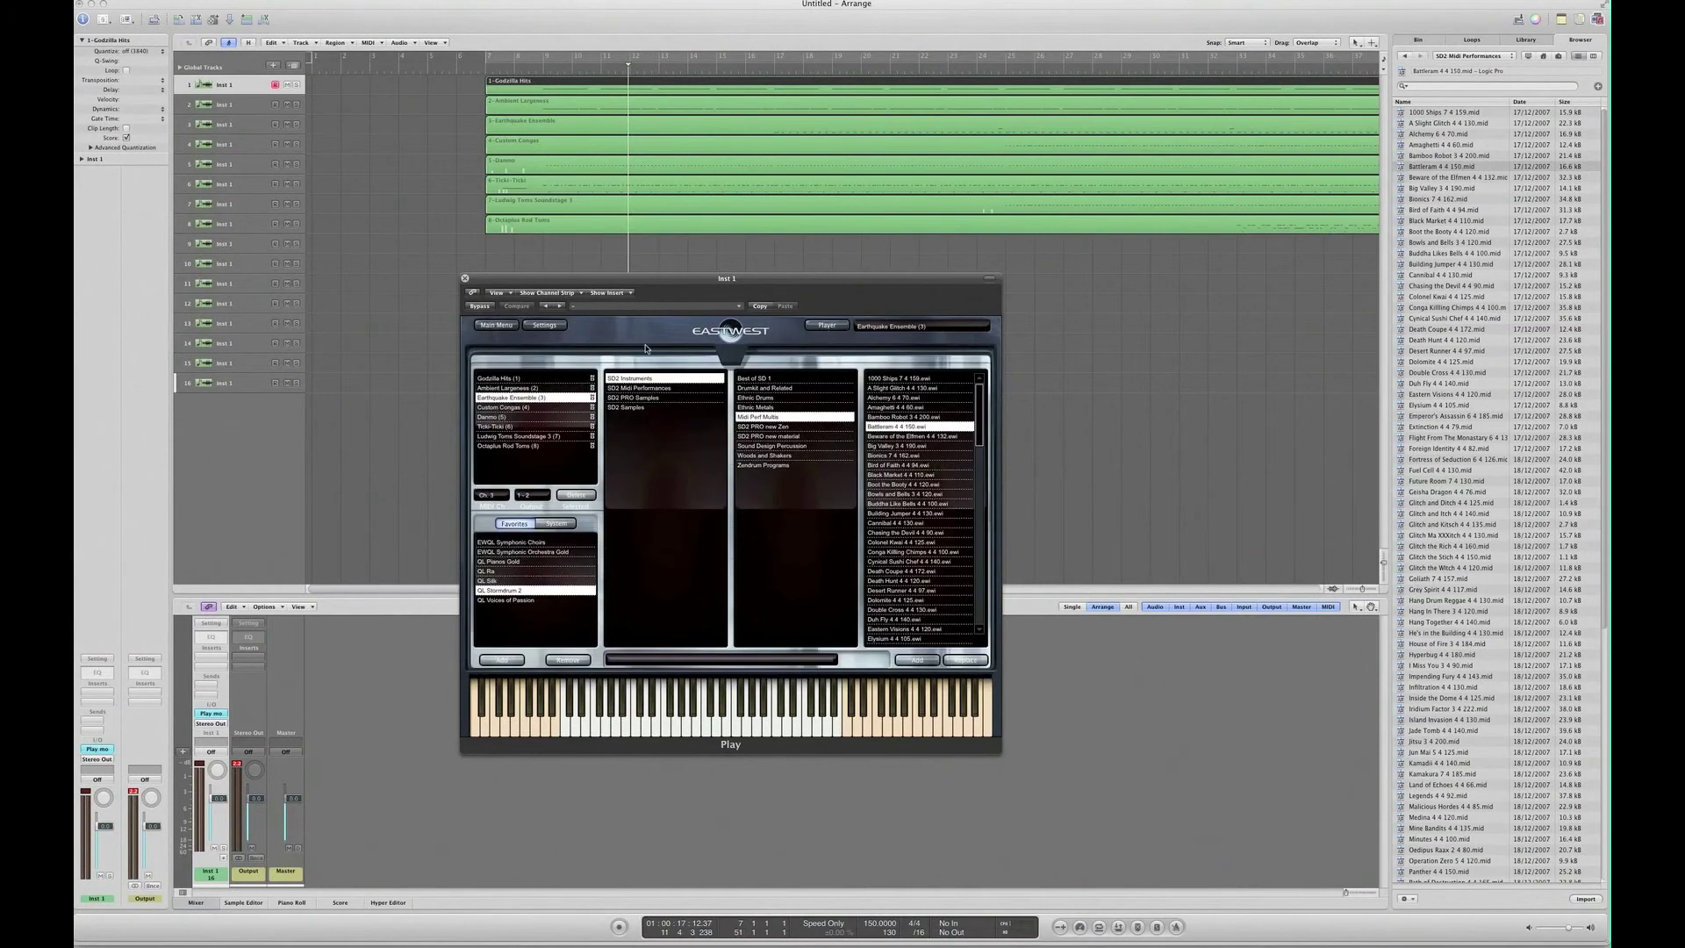
Step: Select the Godzilla Hits slot in Play and the Godzilla Hits track
left_click(548, 378)
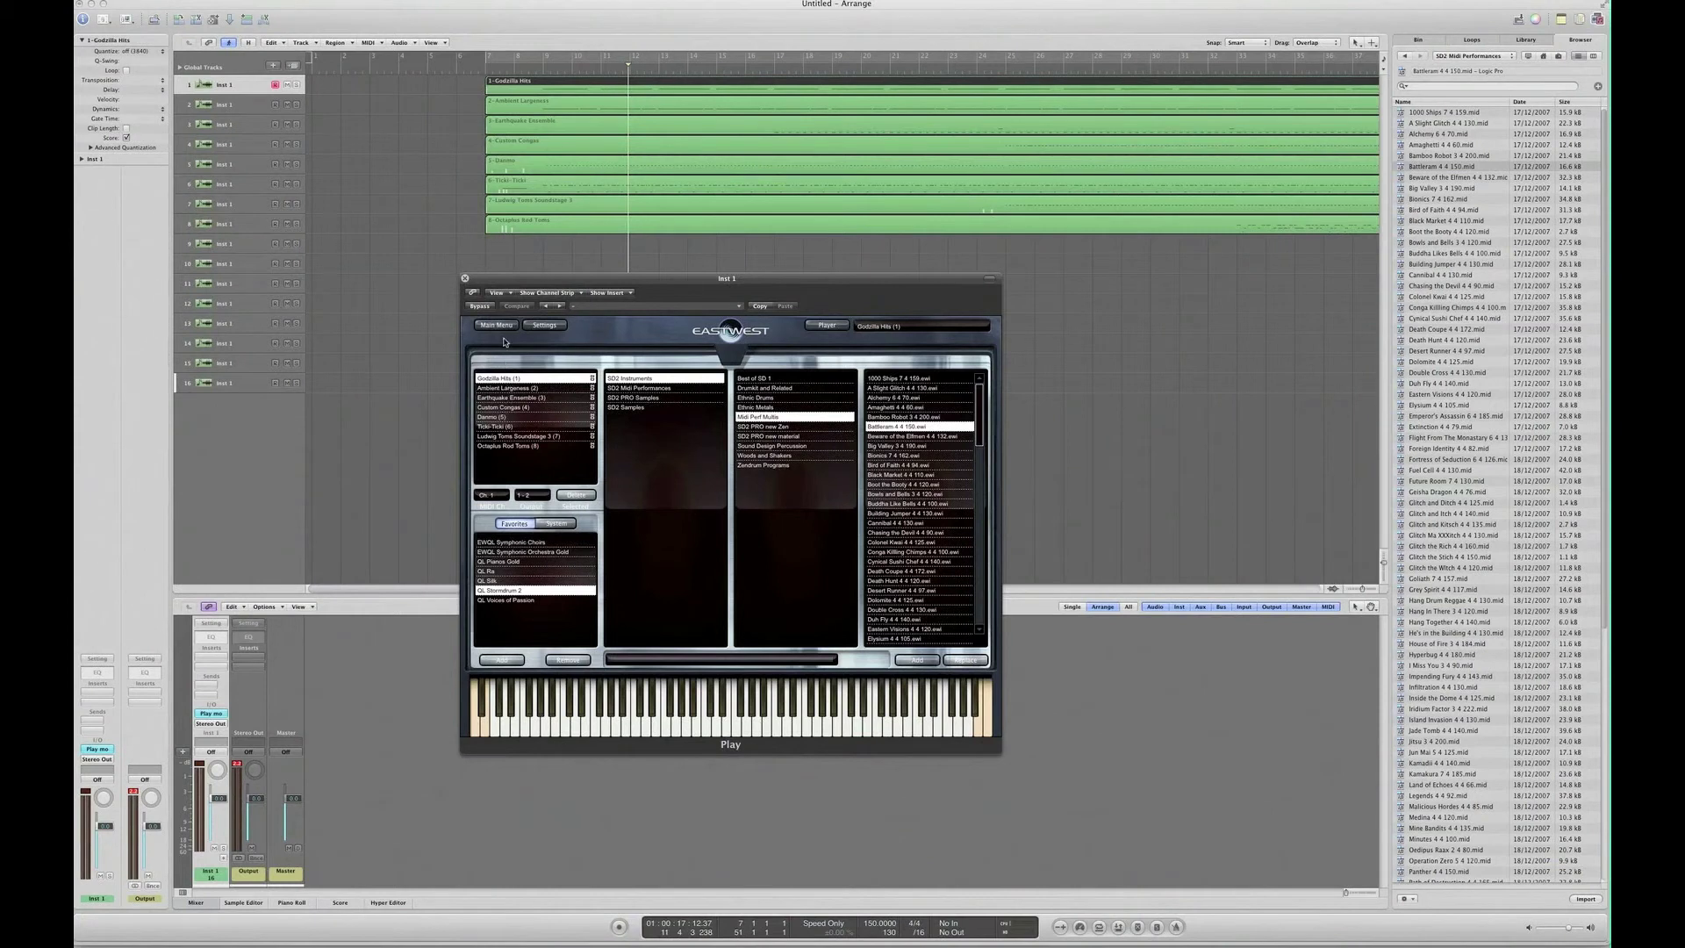
left_click(233, 105)
left_click(241, 87)
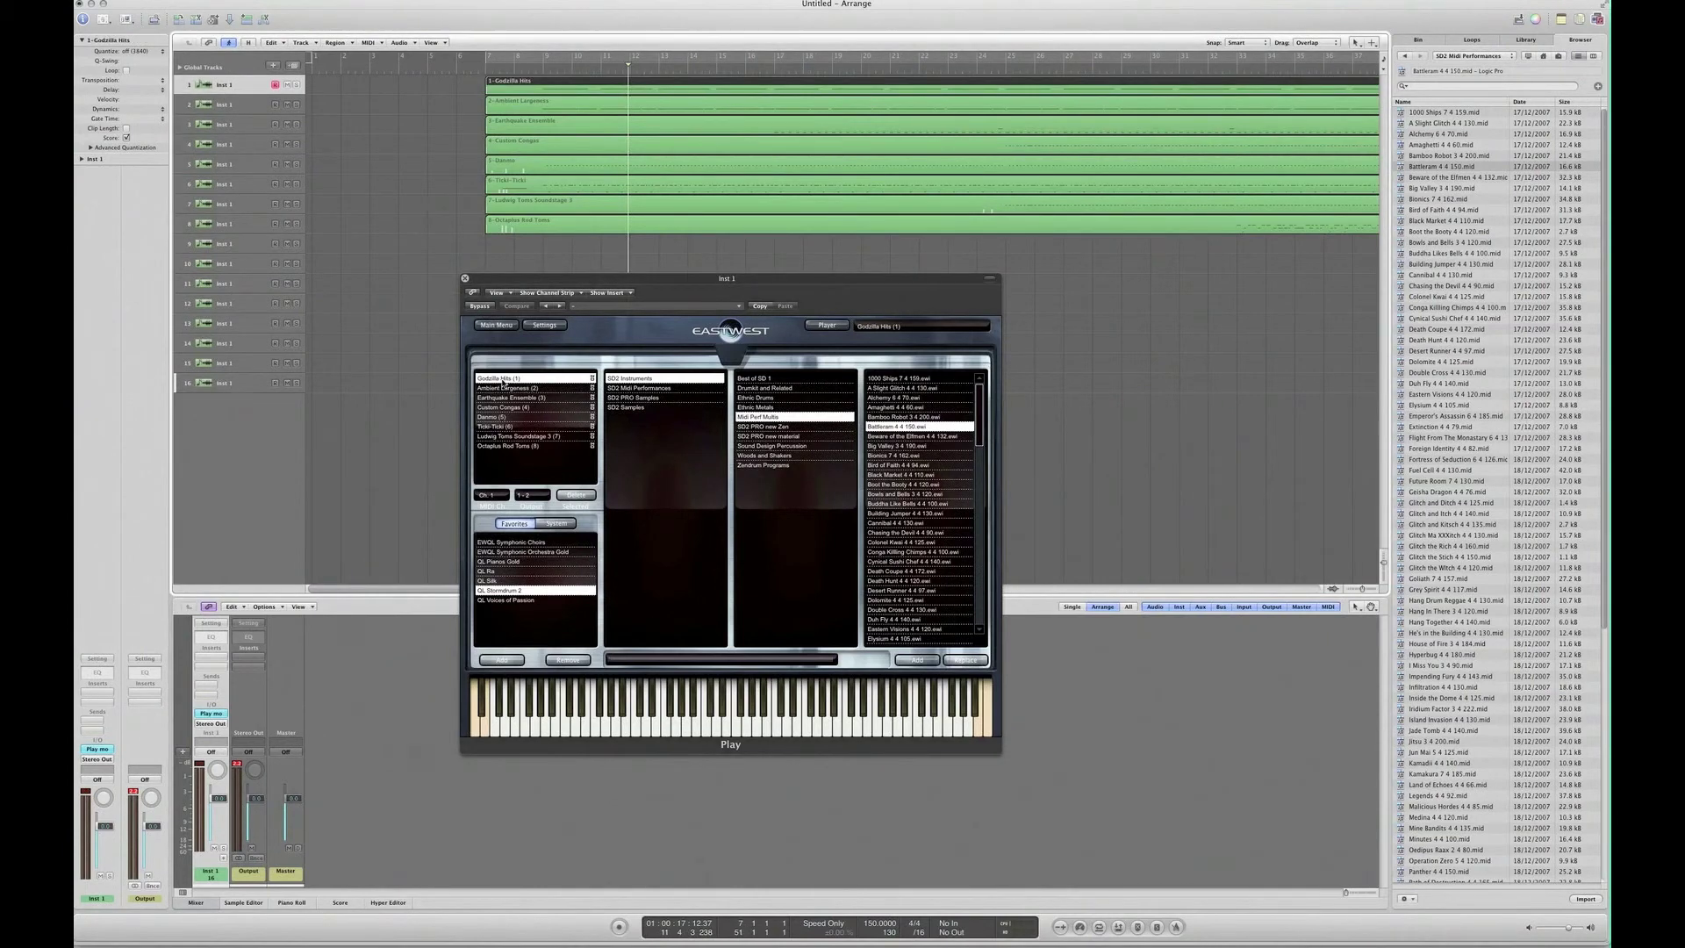
Step: Add aux strips for Play's extra stereo outputs up to Aux 8, moving the Play window aside
left_click(223, 859)
left_click(223, 859)
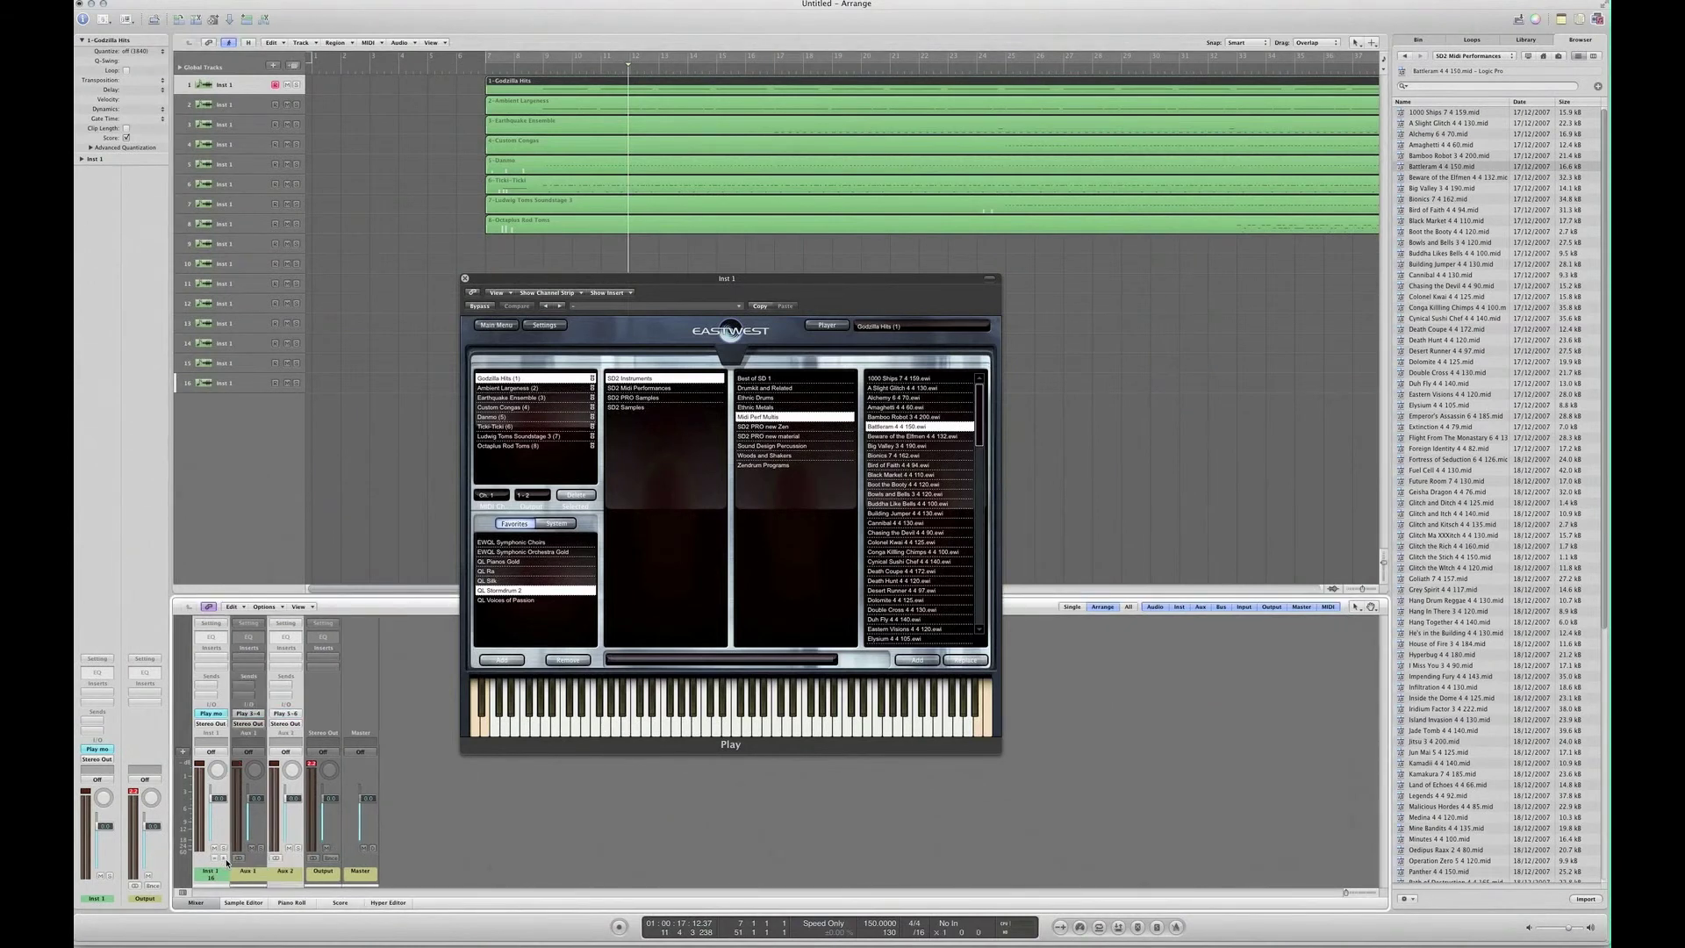
left_click(223, 859)
left_click(222, 859)
left_click(222, 860)
left_click(223, 860)
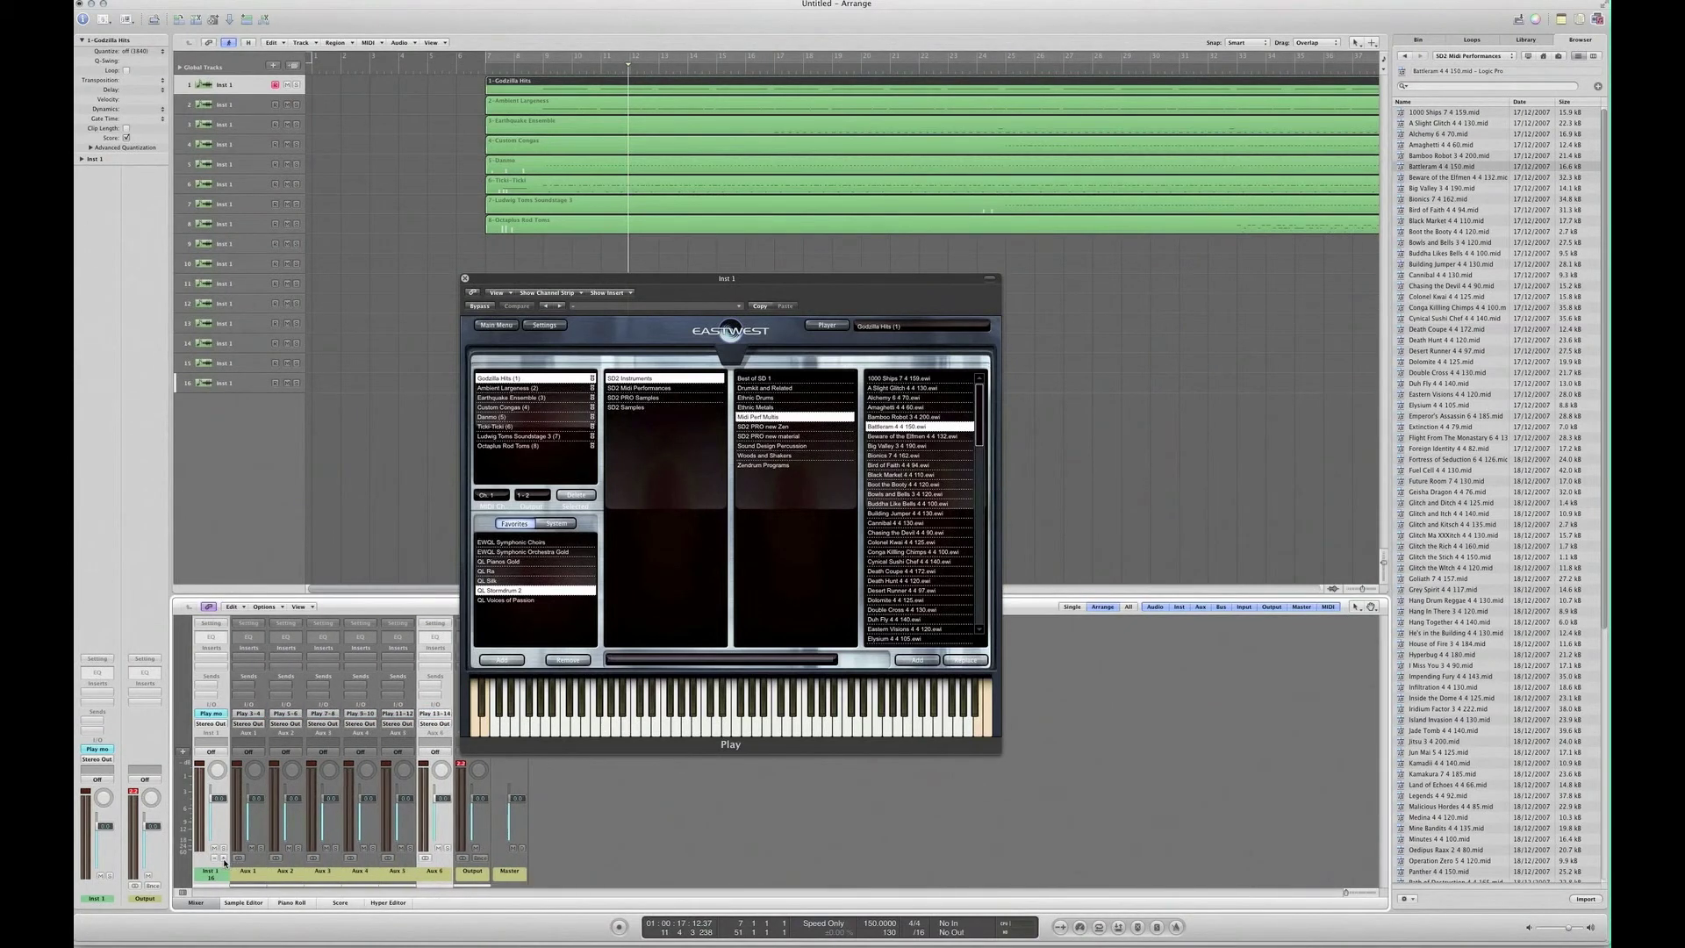
left_click(223, 860)
left_click(223, 859)
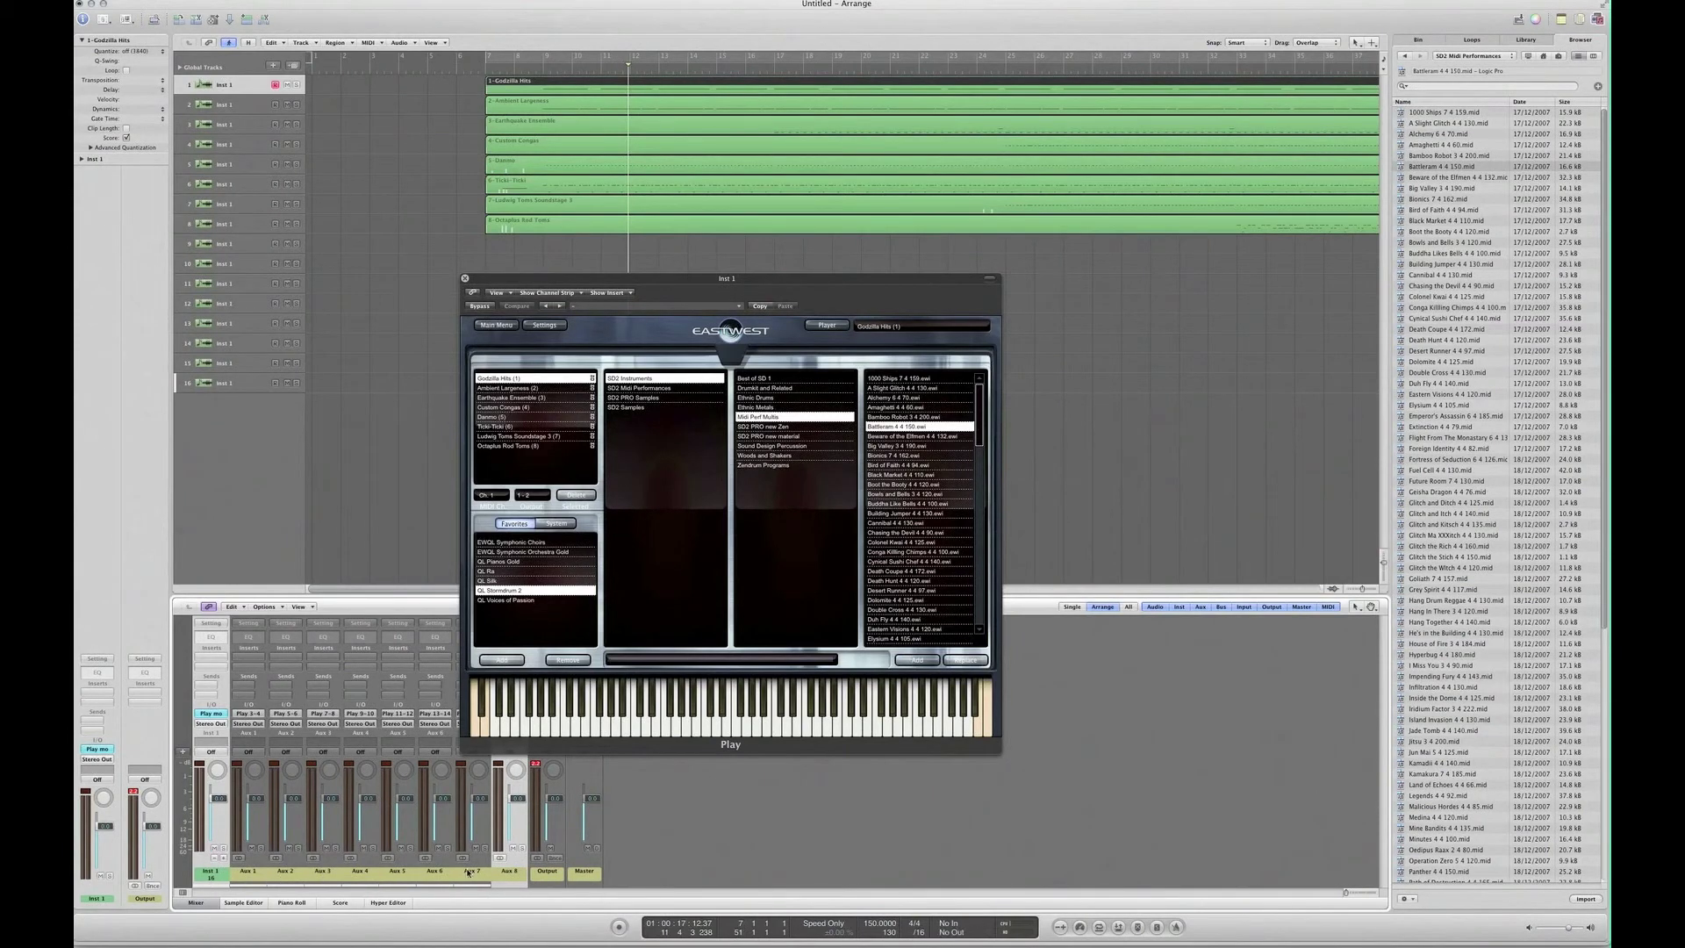
left_click_drag(653, 281, 868, 285)
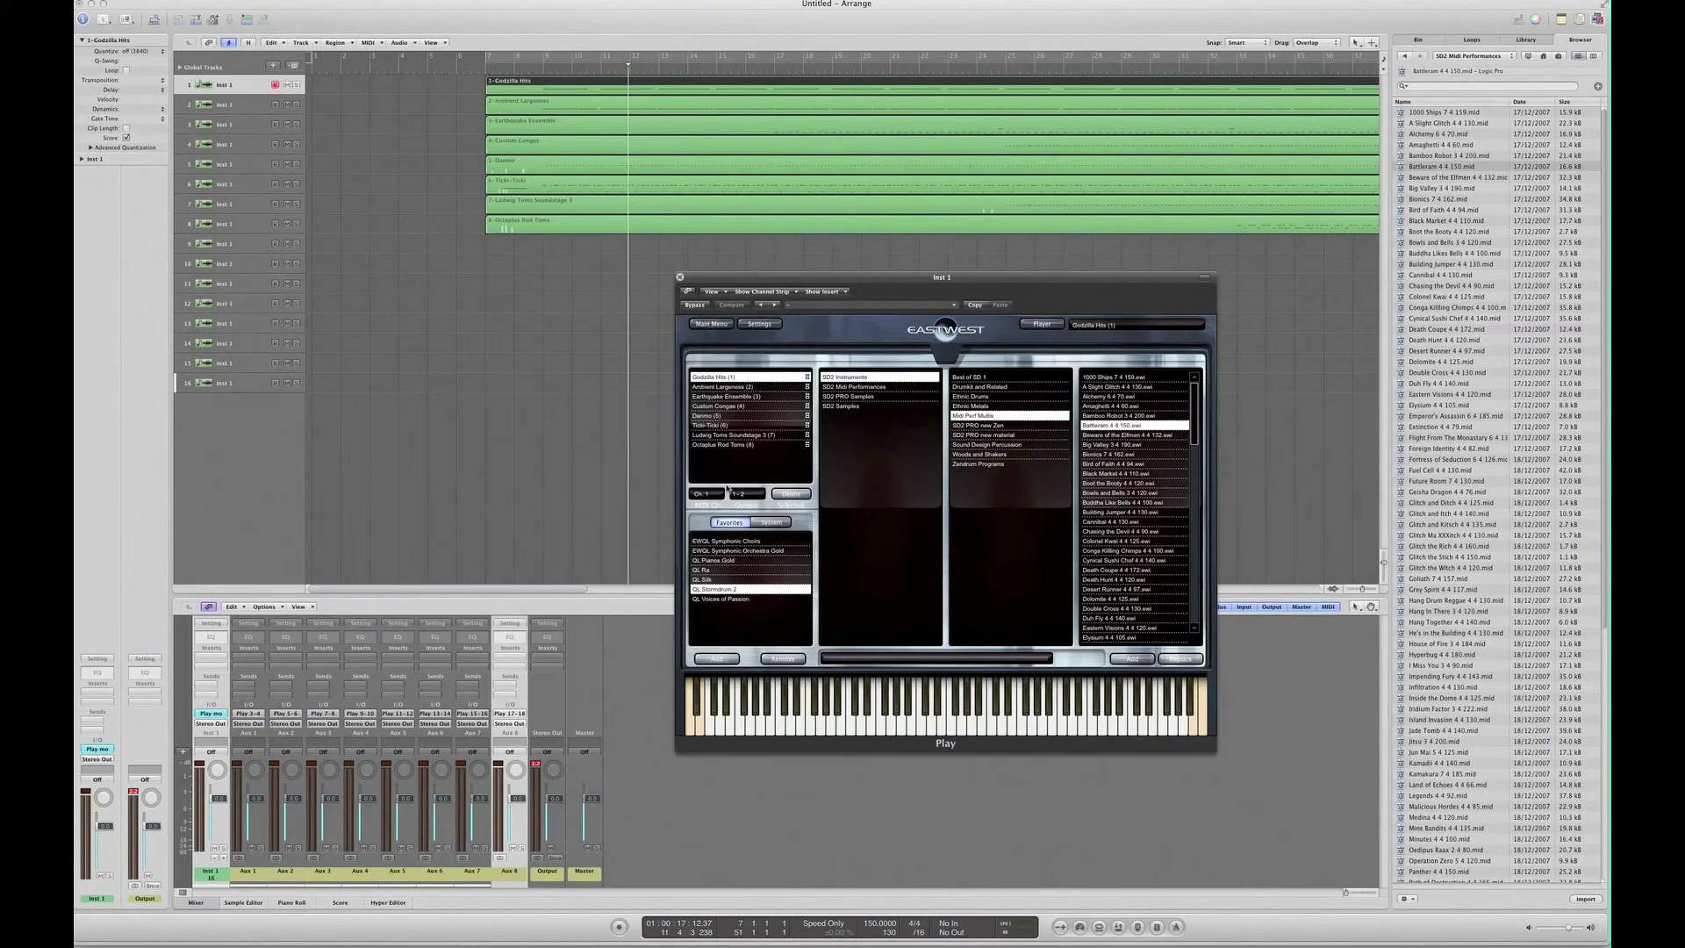
Step: Route Ambient Largeness to outputs 3-4, Earthquake Ensemble to 5-6, Custom Congas to 7-8, Danmo to 9-10
left_click(731, 387)
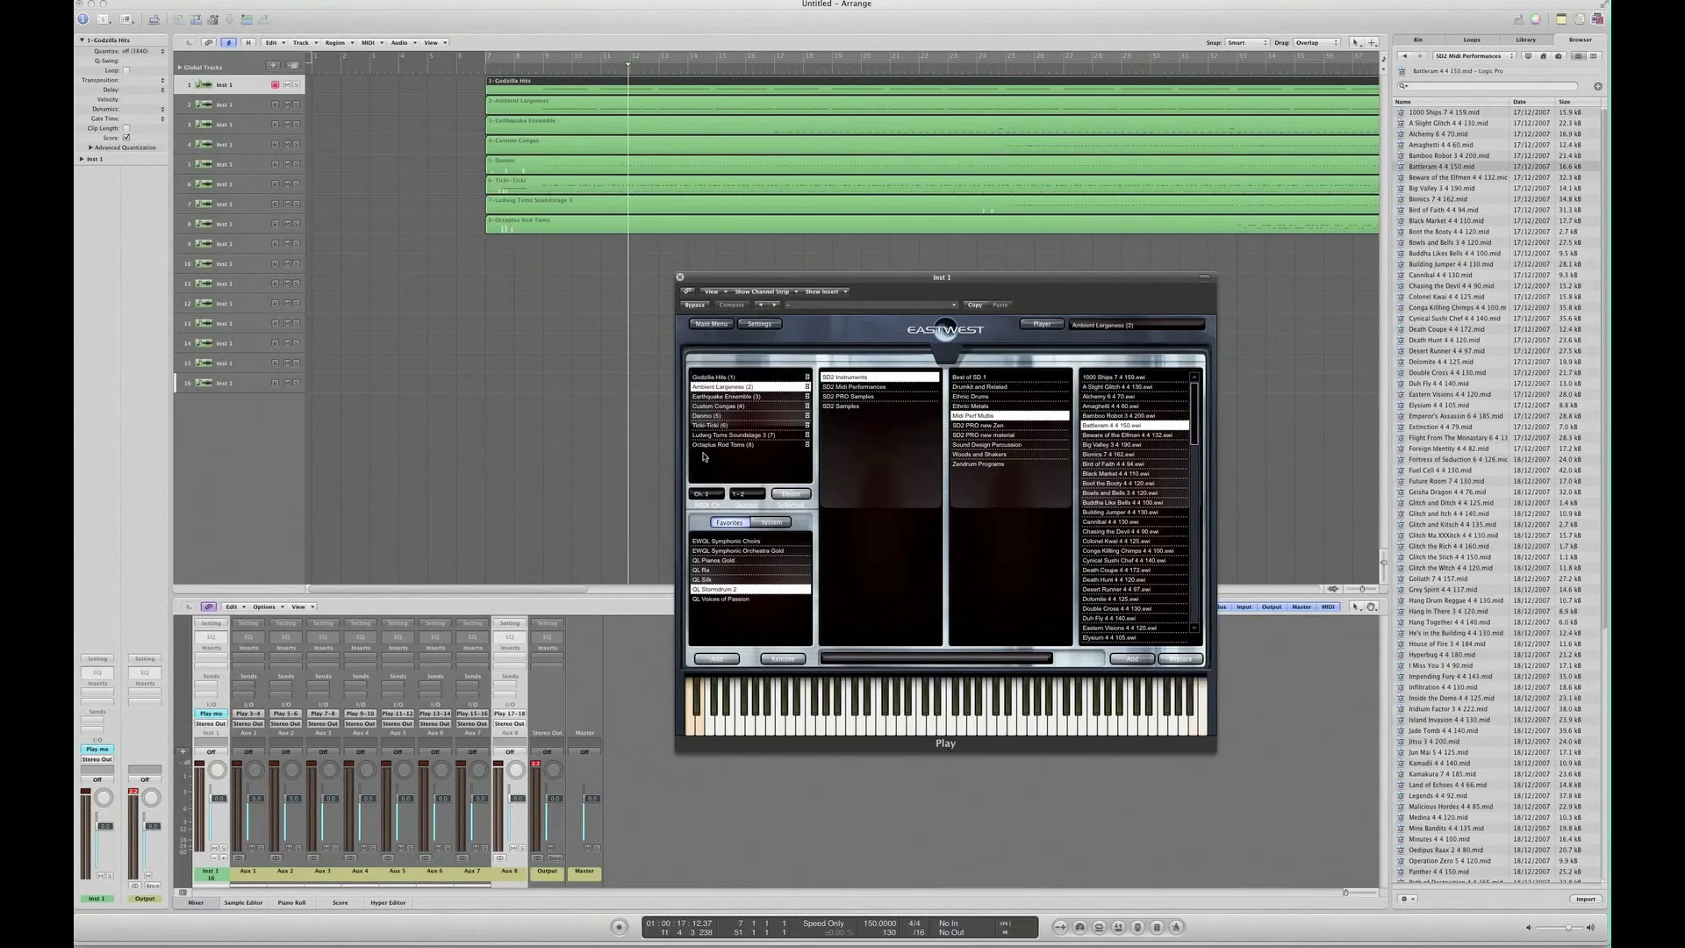
left_click(729, 499)
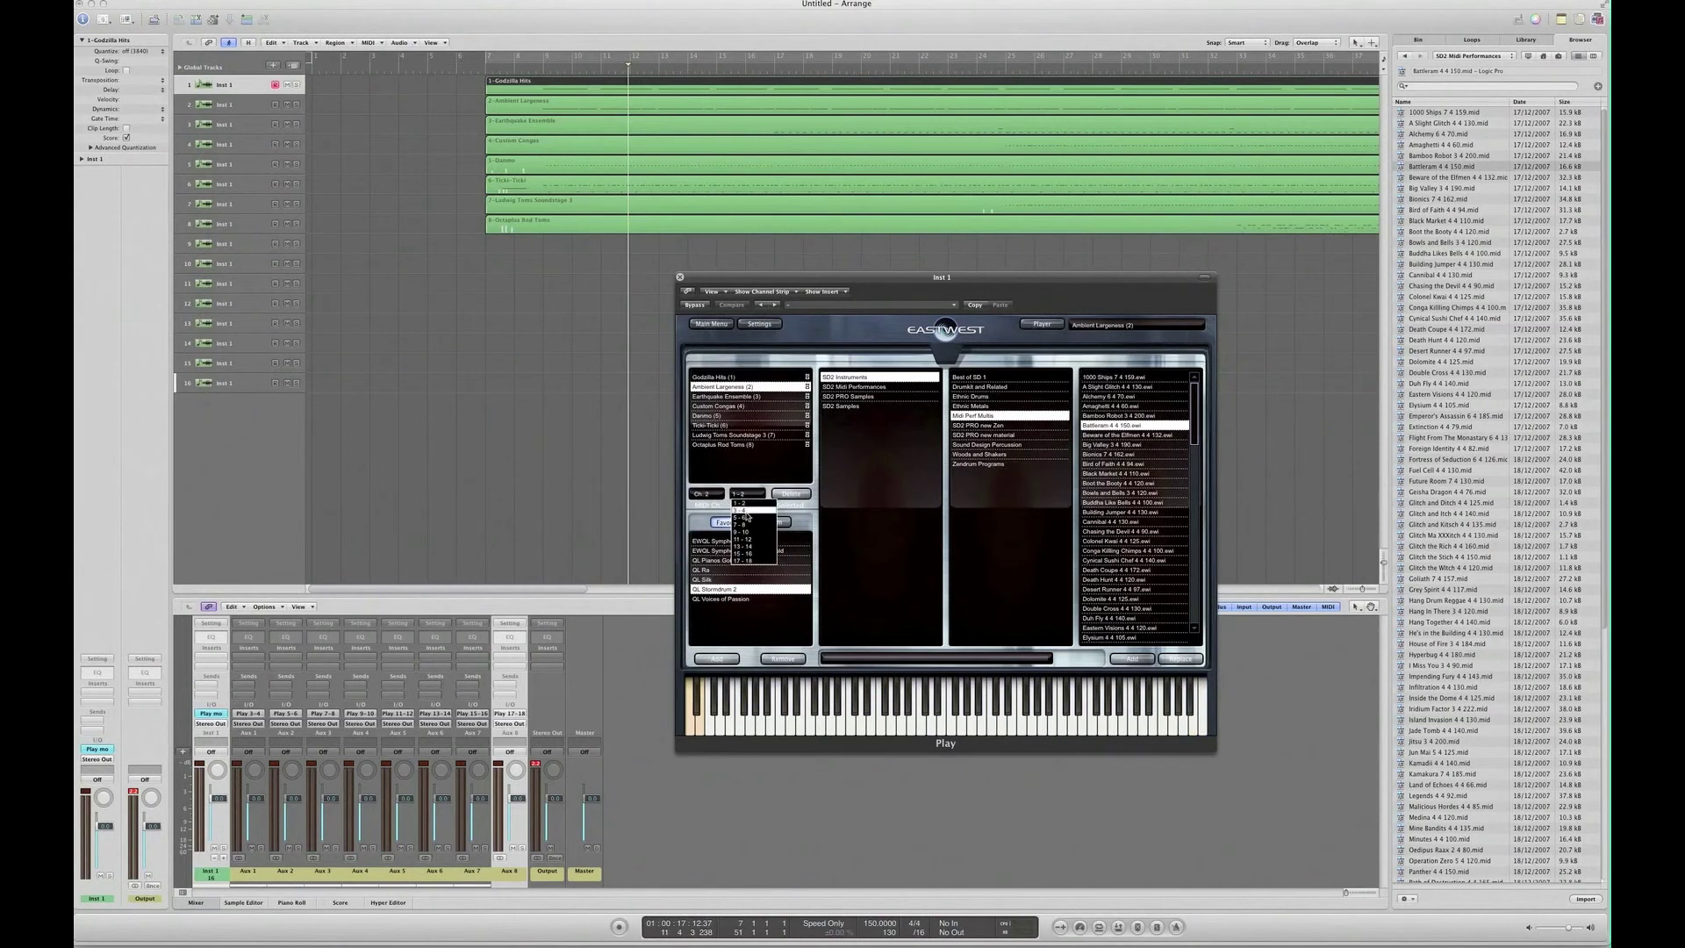
left_click(748, 517)
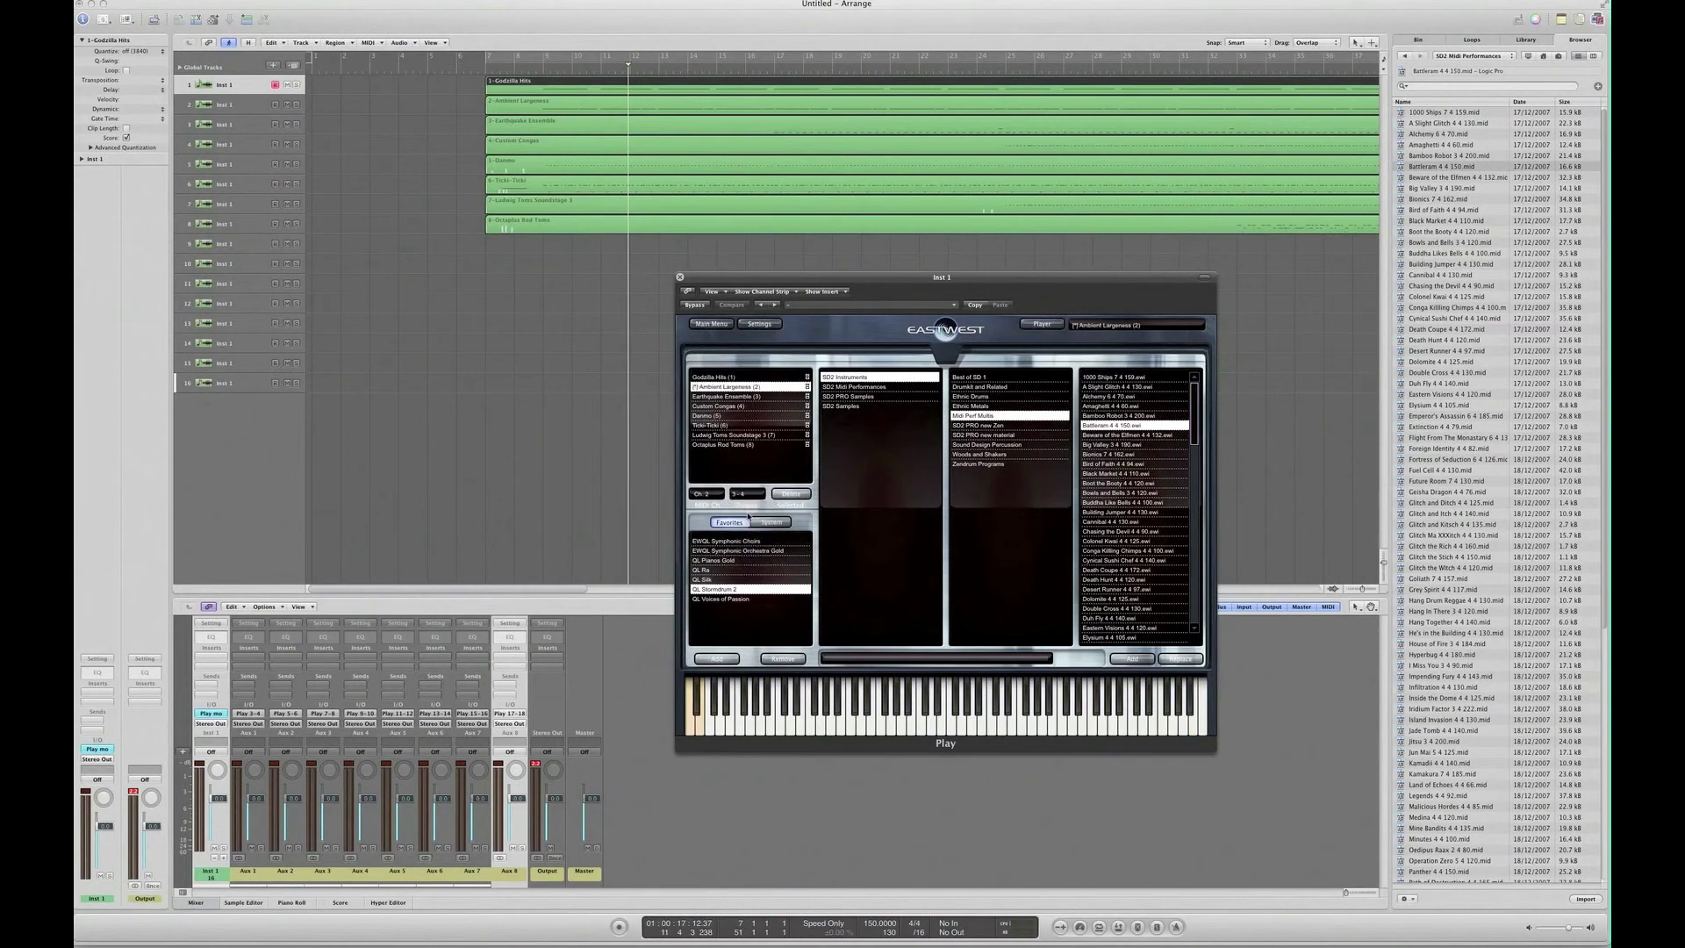
left_click(718, 397)
left_click(741, 493)
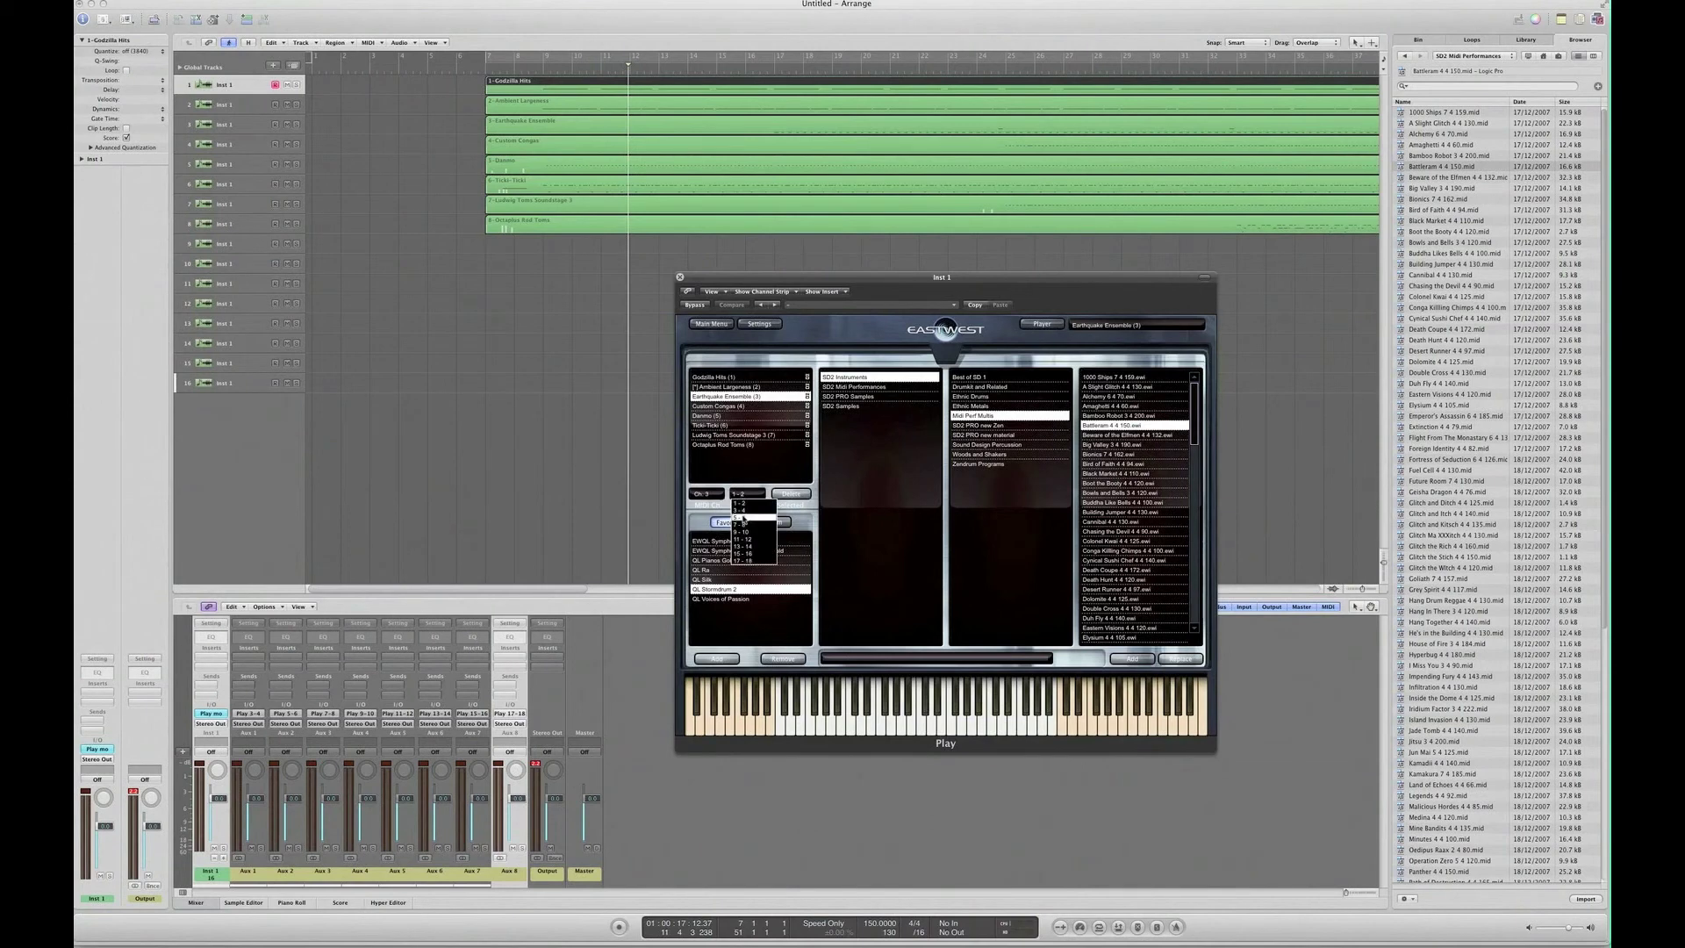
left_click(745, 517)
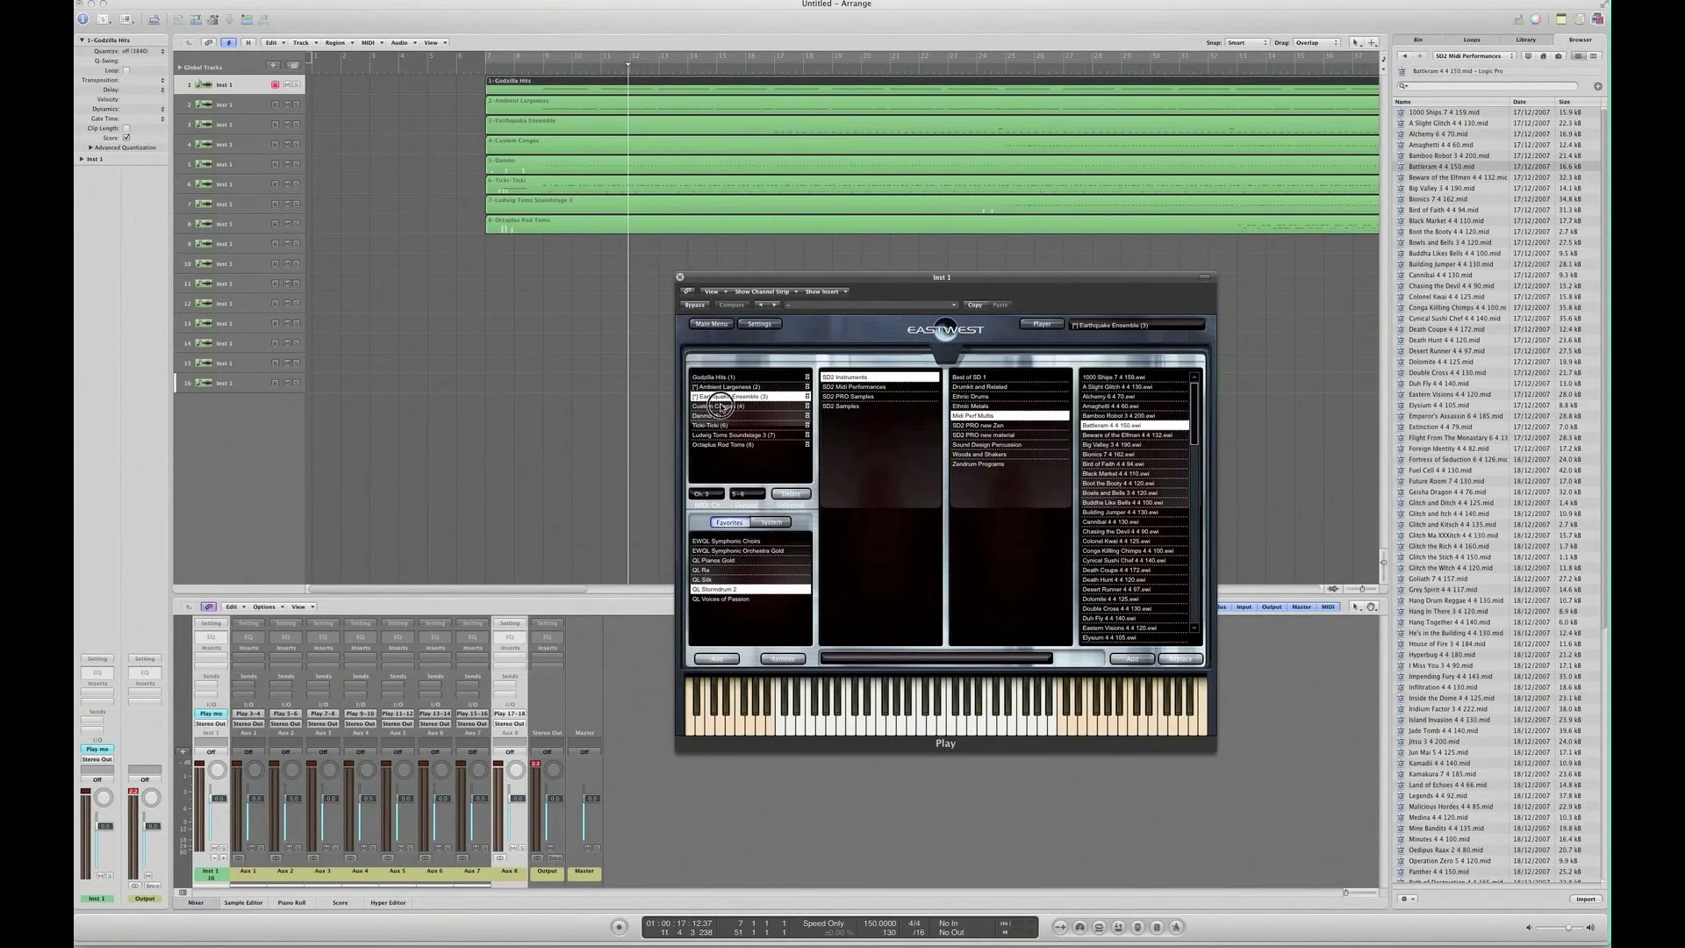
left_click(721, 406)
left_click(741, 495)
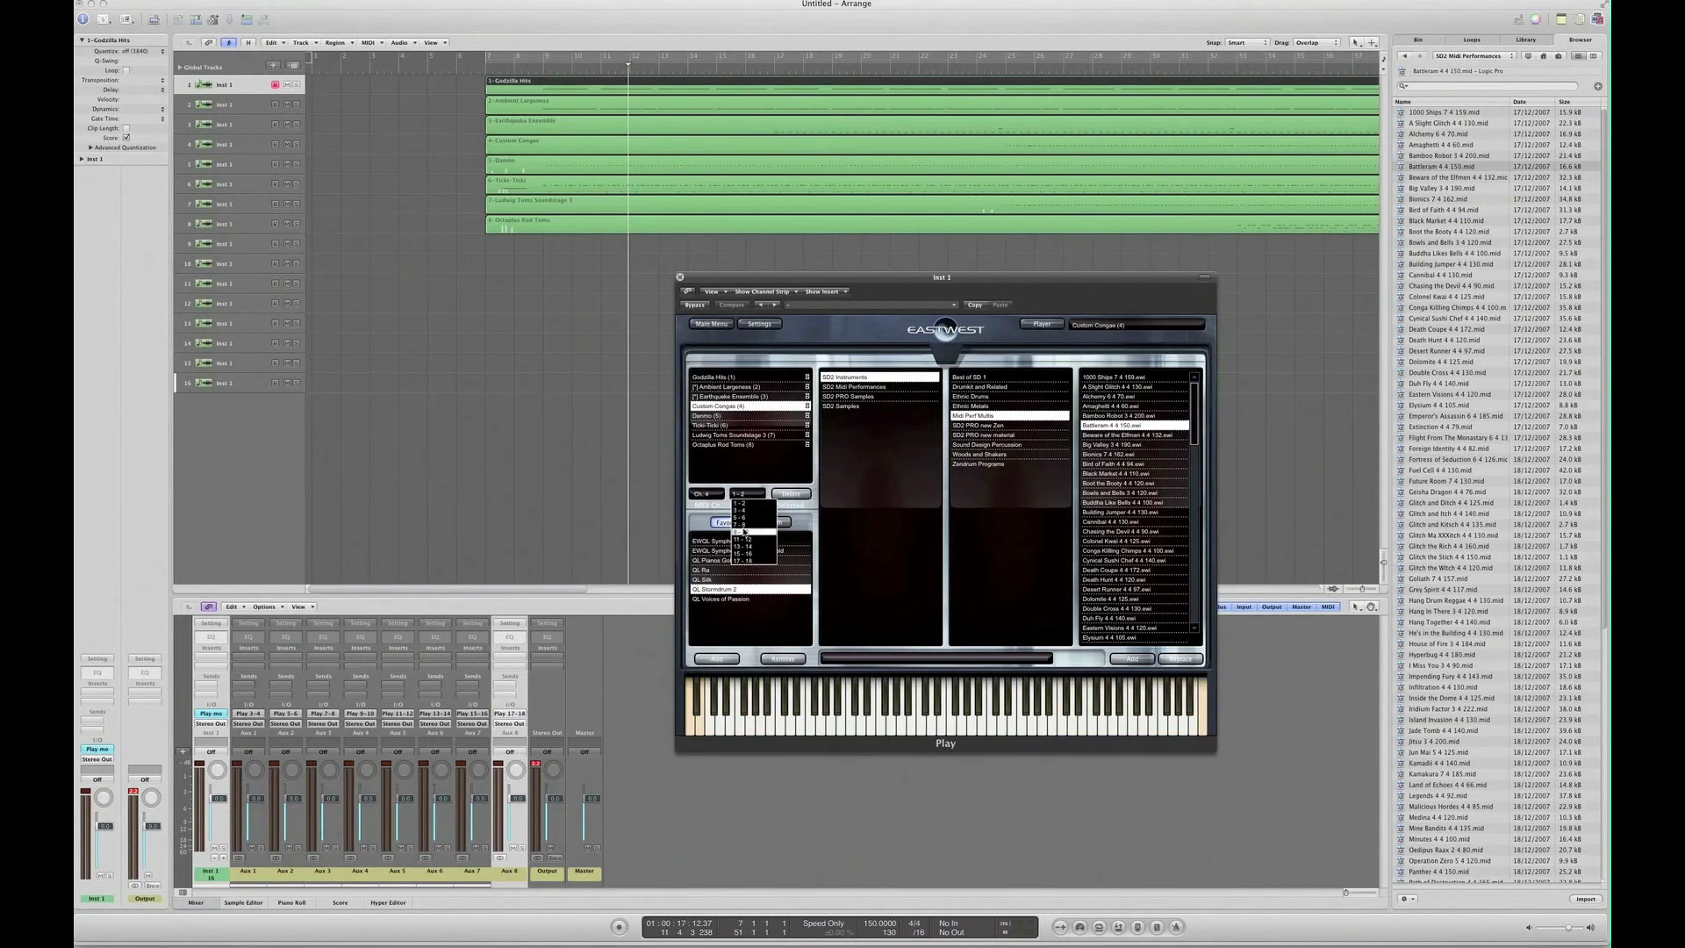
left_click(744, 529)
left_click(725, 416)
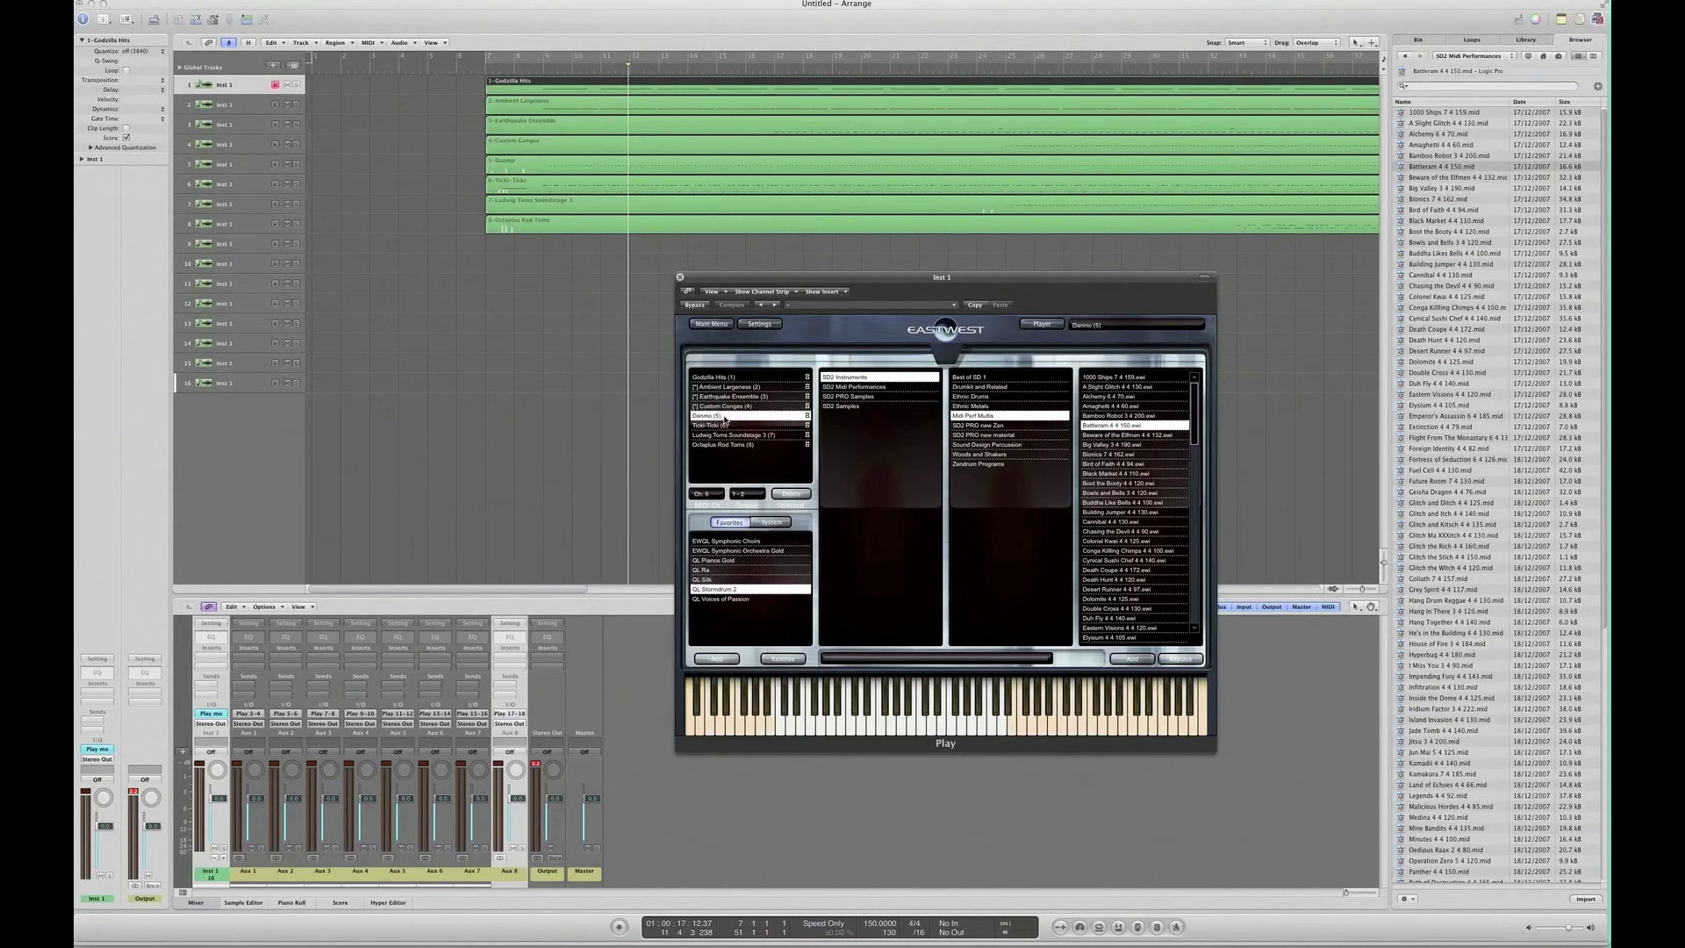
left_click(746, 493)
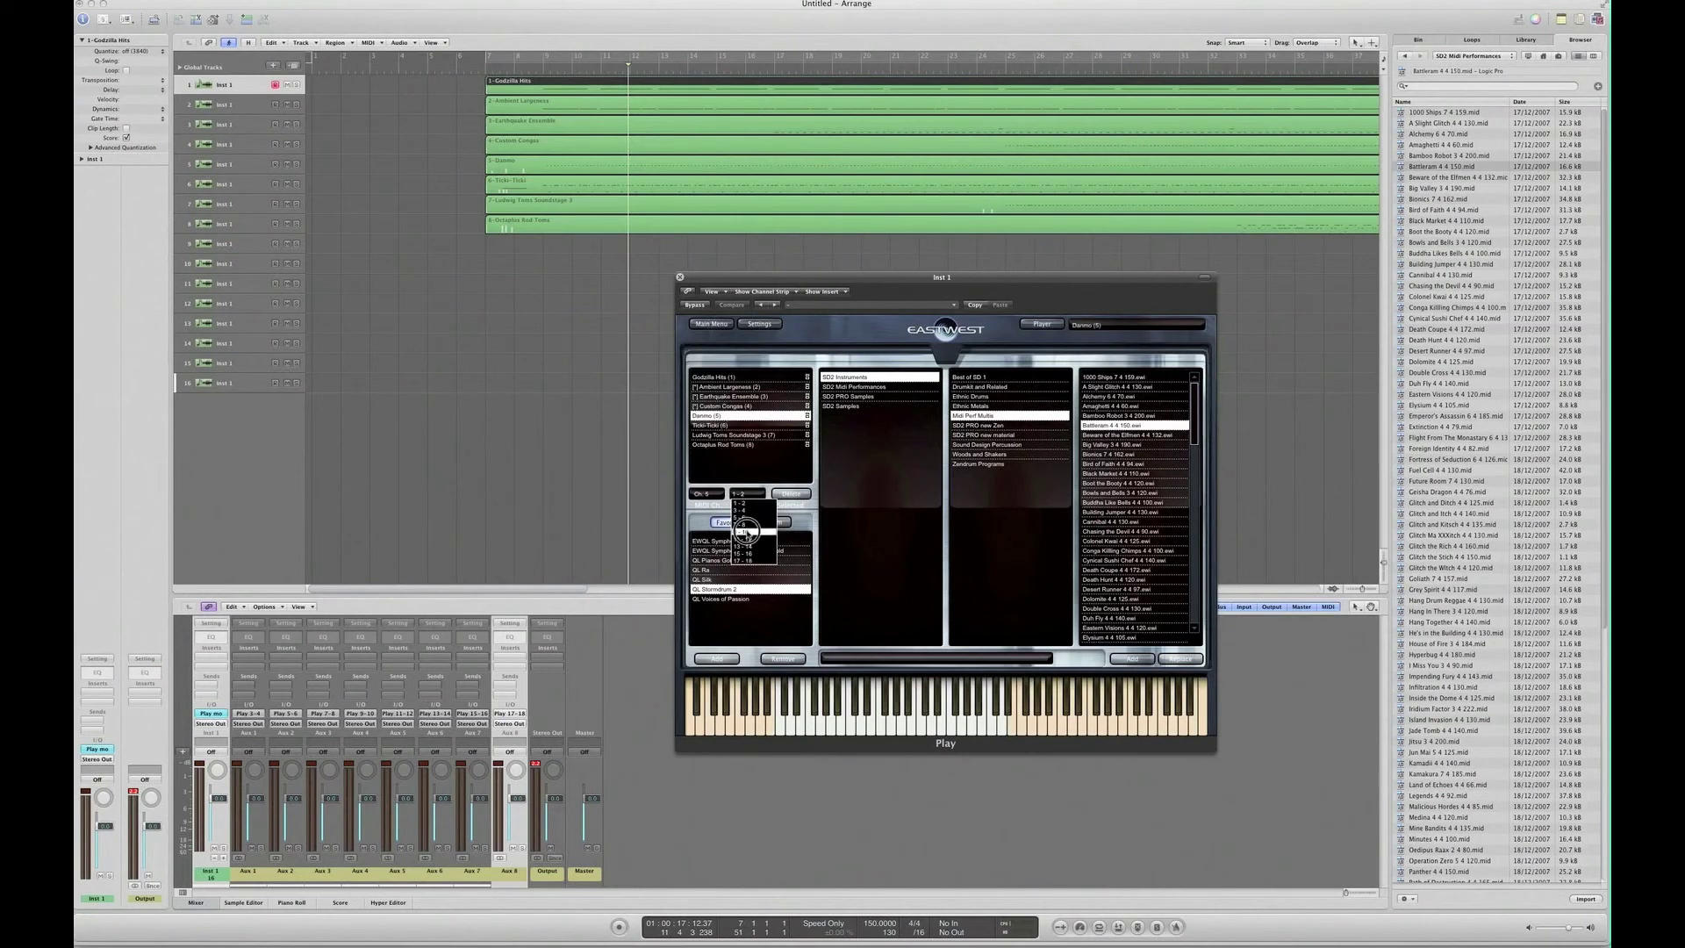
left_click(746, 540)
Step: Give Ticki-Ticki its own output pair, Ludwig Toms 13-14, Octaplus Rod Toms 15-16; return playhead to bar 6
left_click(728, 427)
left_click(748, 494)
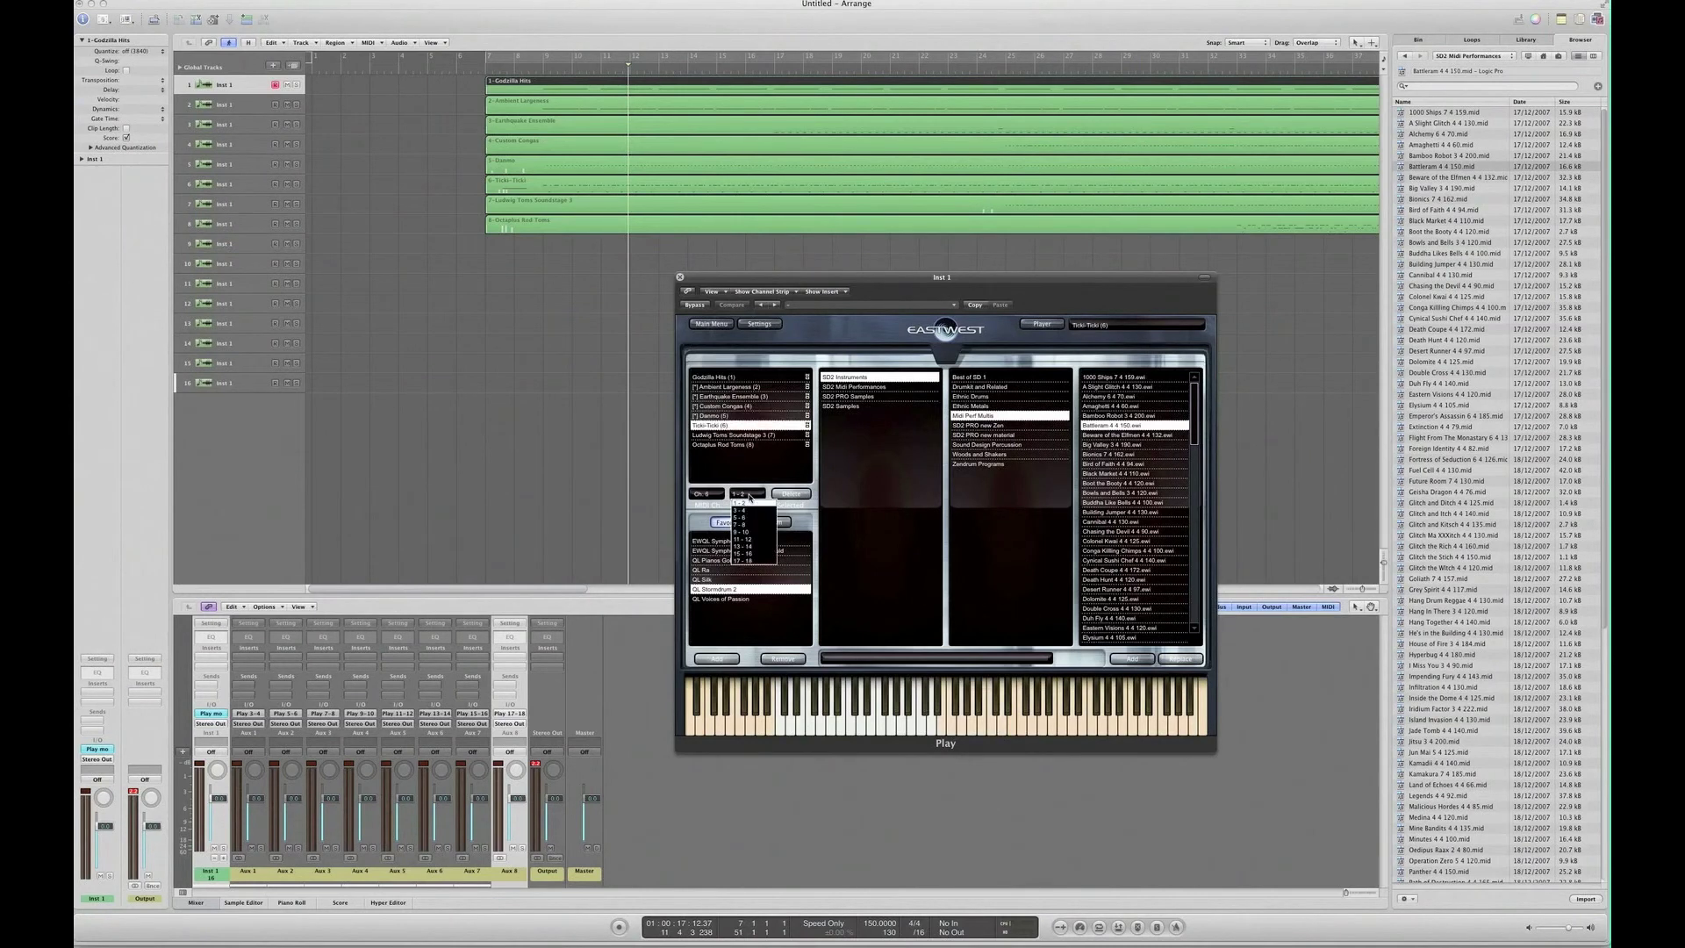
left_click(748, 520)
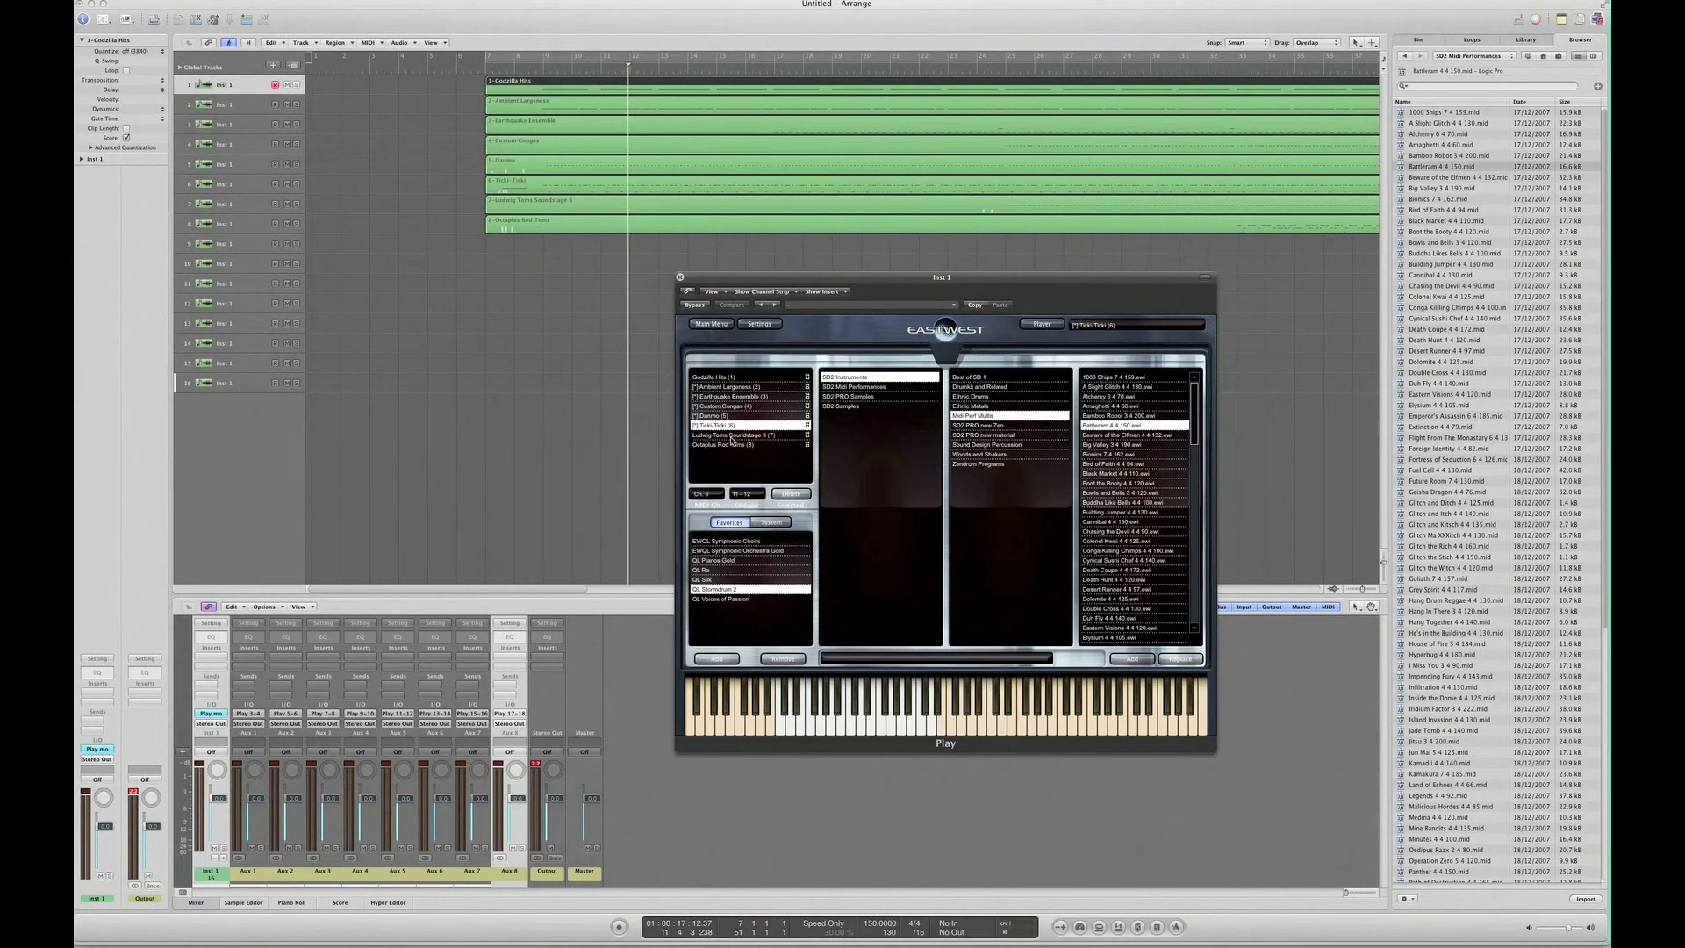
left_click(731, 436)
left_click(748, 495)
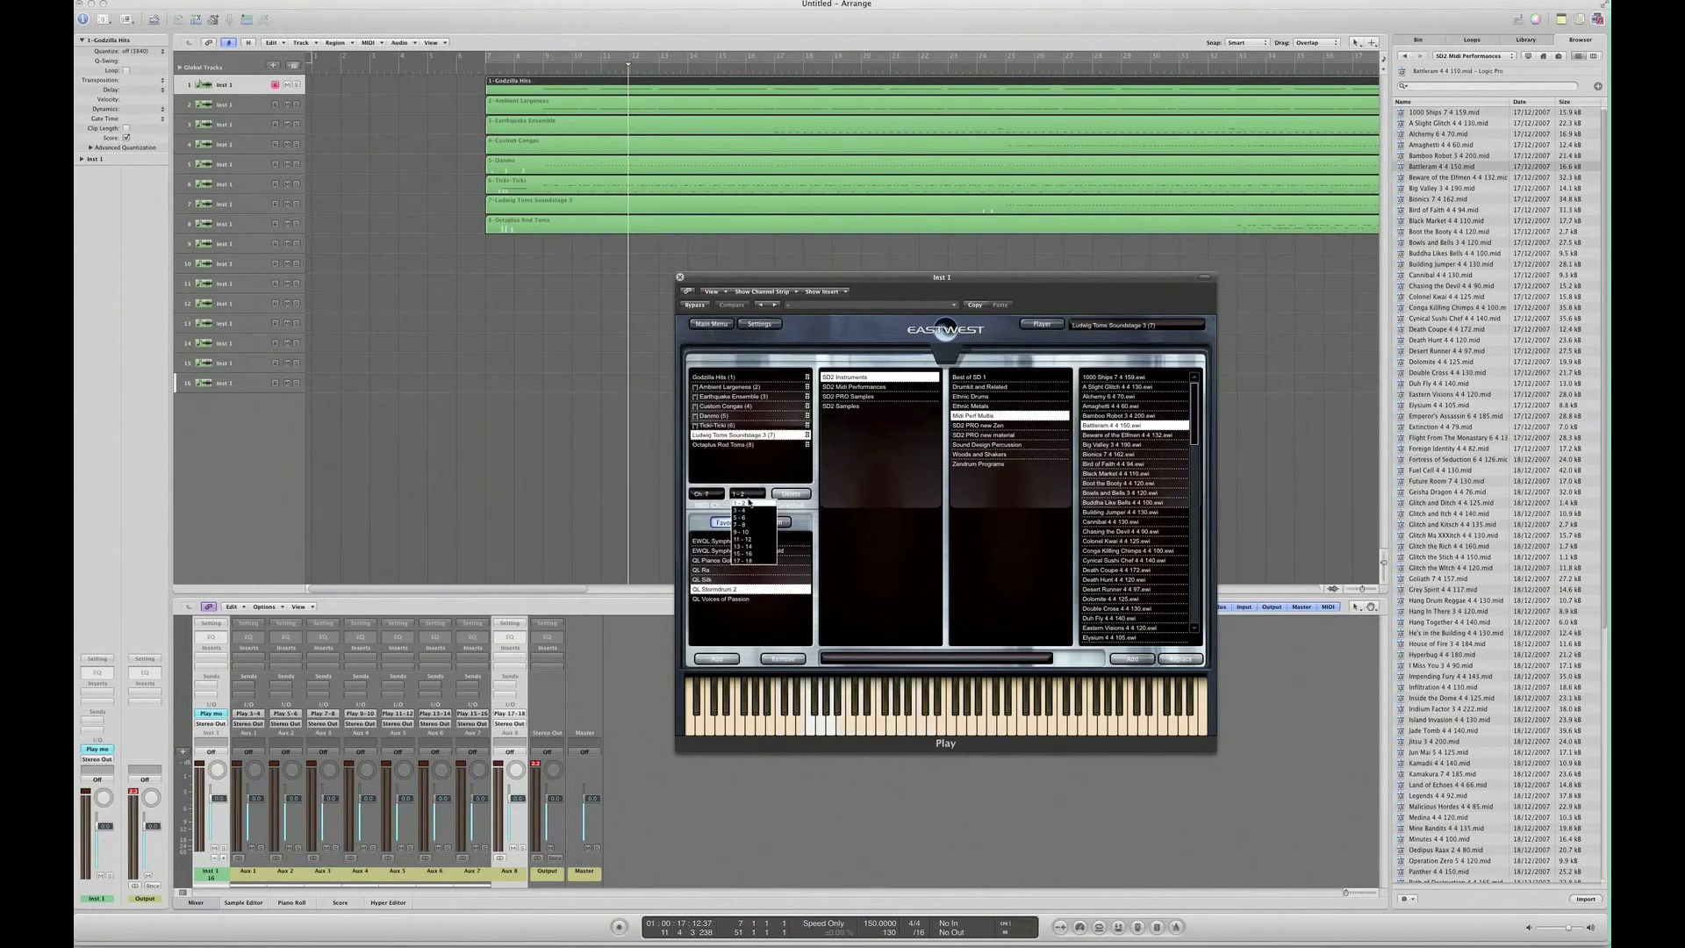
left_click(748, 560)
left_click(732, 445)
left_click(746, 493)
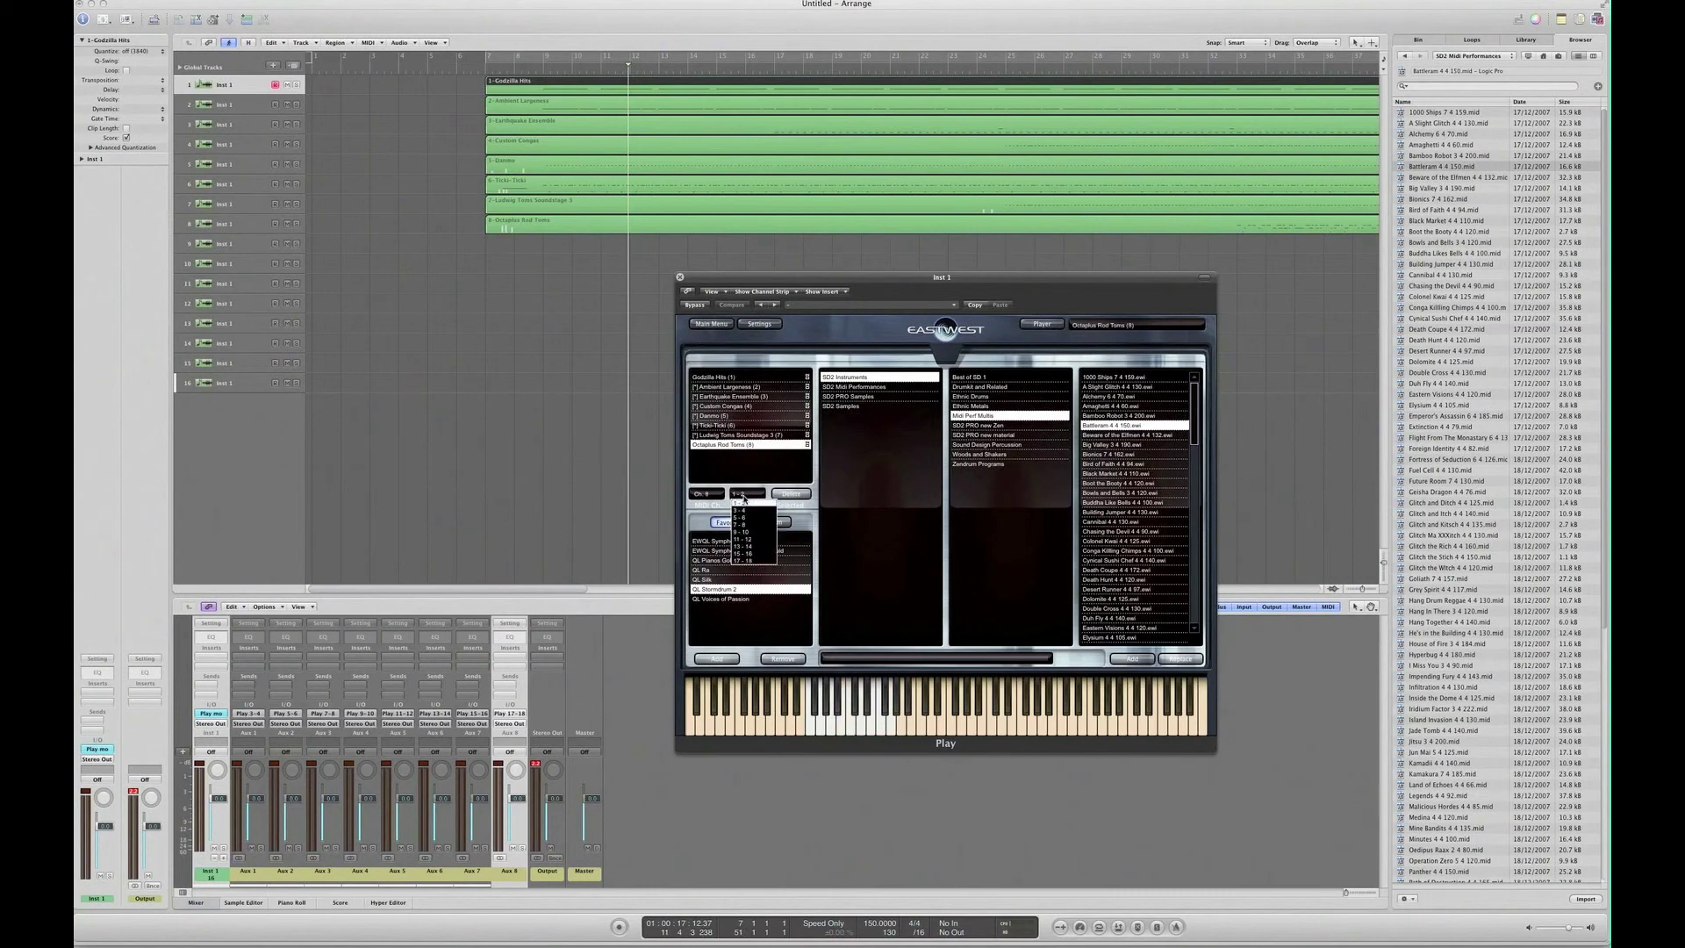
left_click(748, 555)
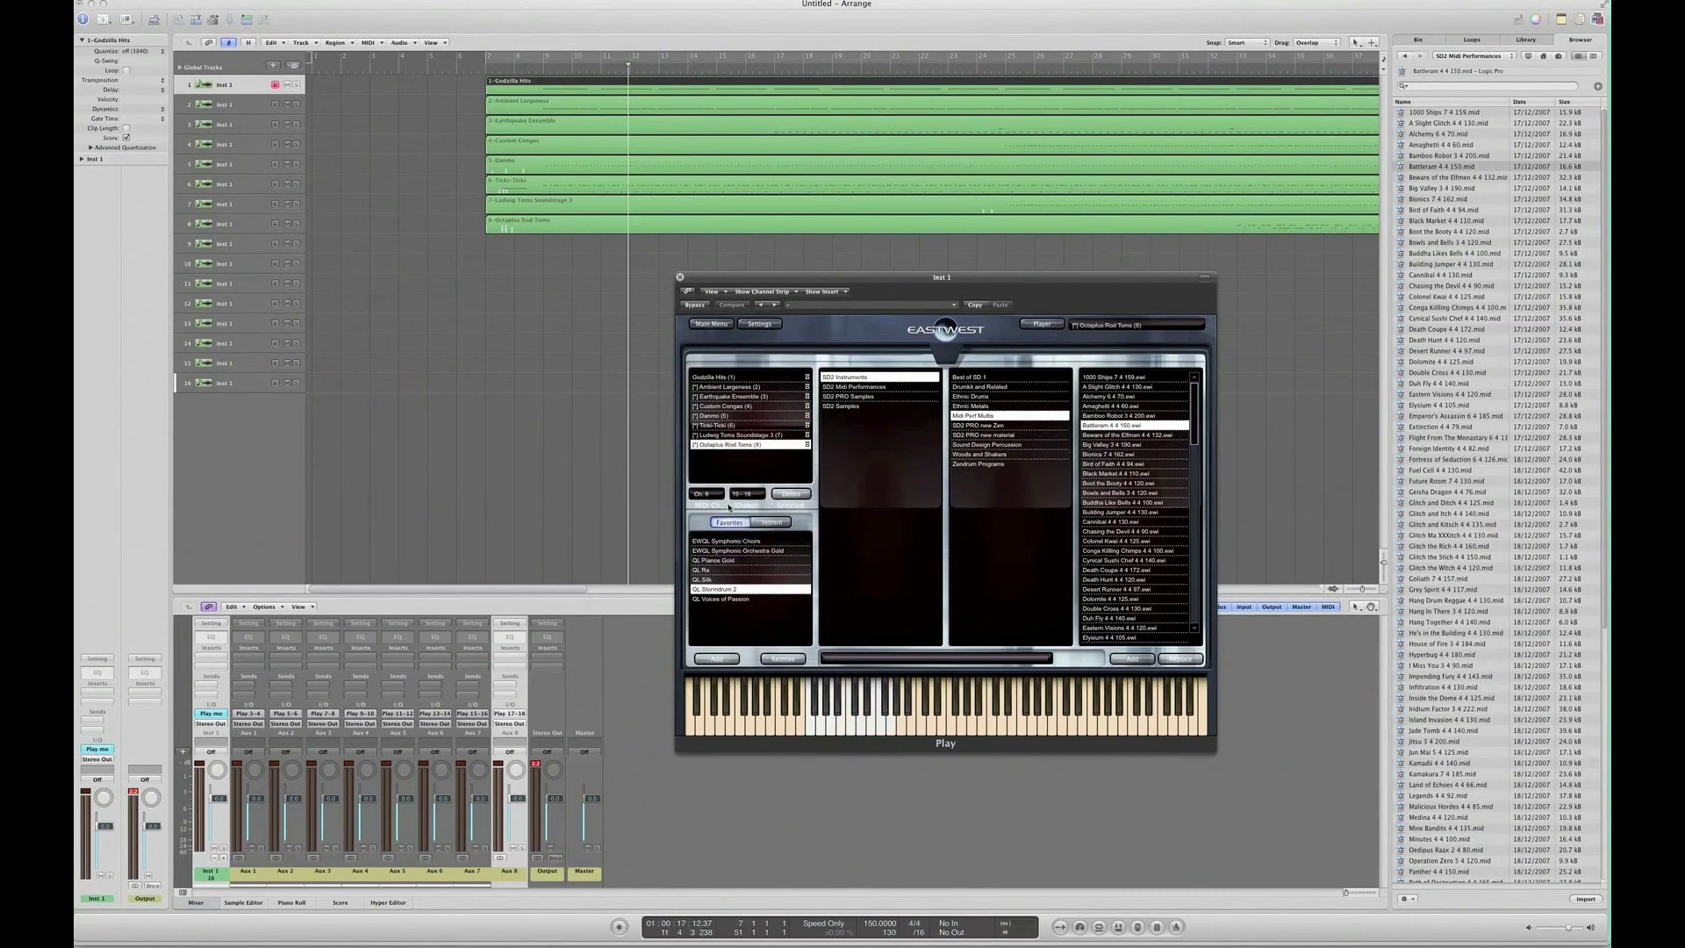
left_click(249, 91)
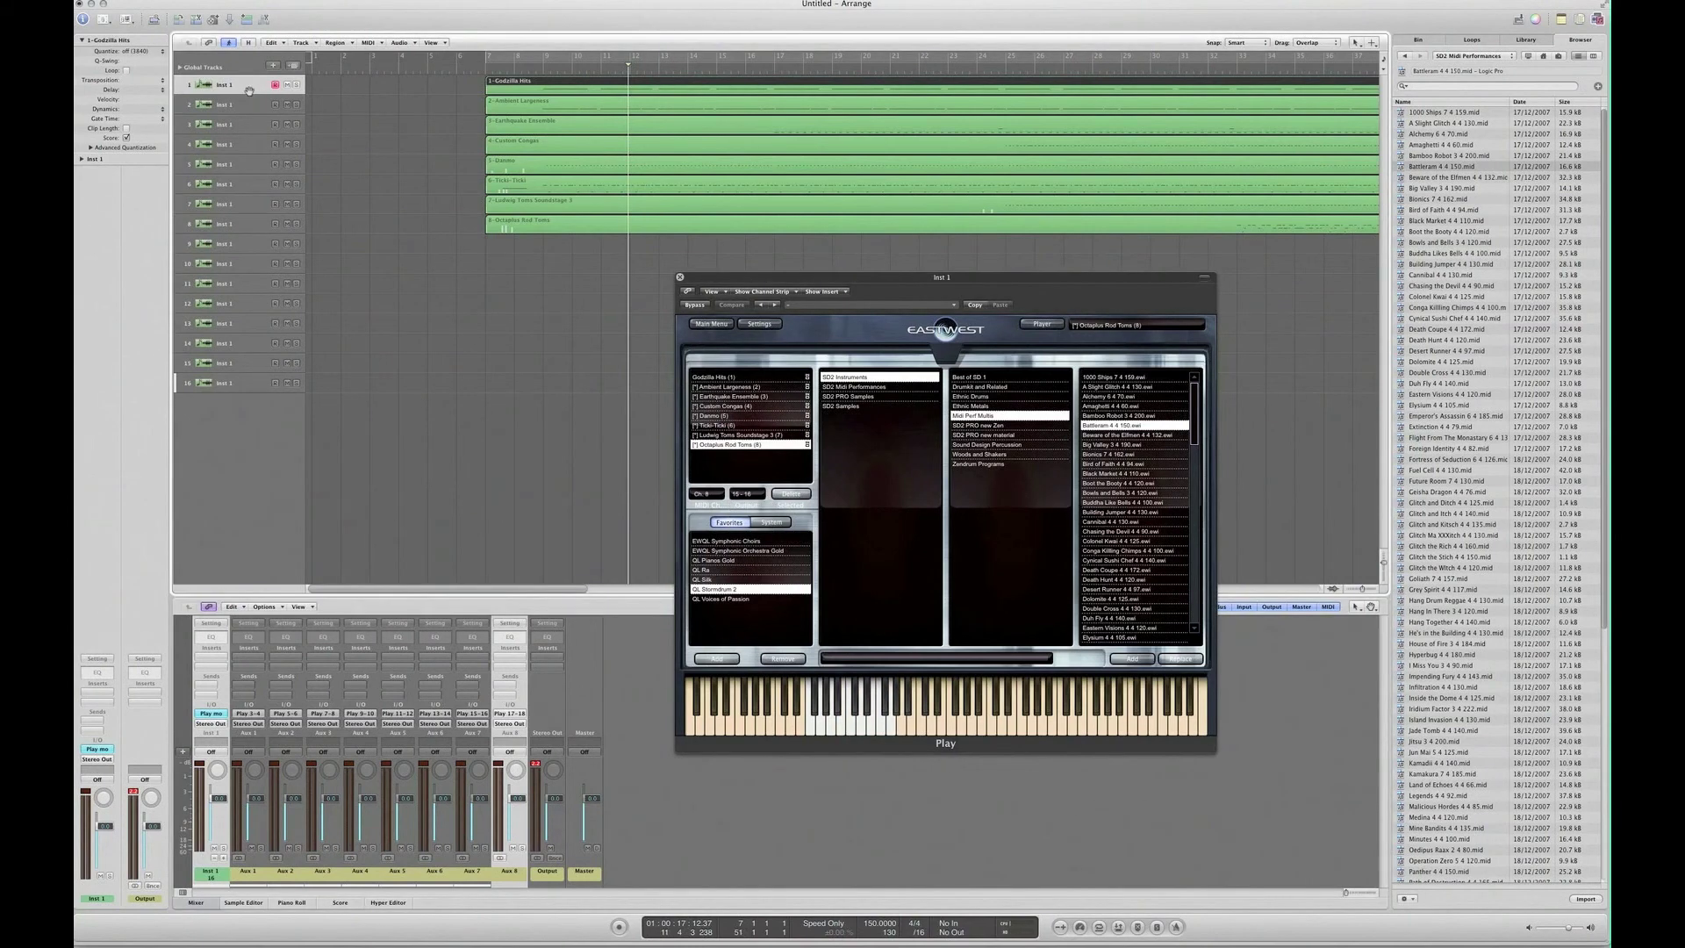
left_click(469, 68)
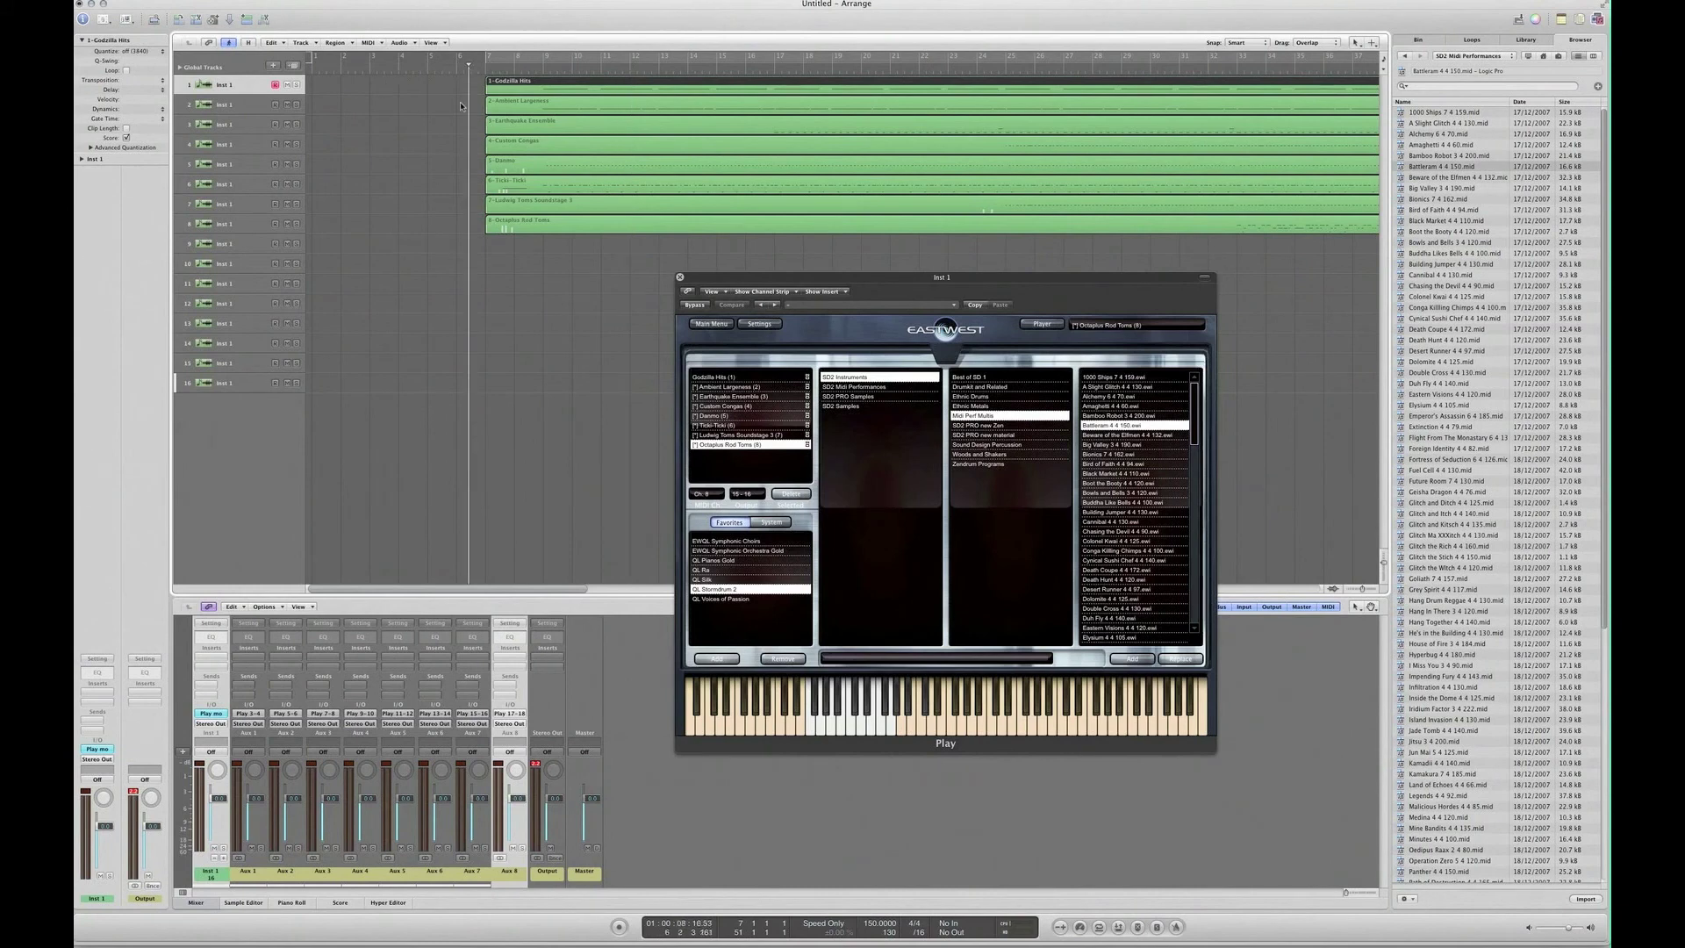
Step: Audition Ambient Largeness, Godzilla Hits and Earthquake Ensemble; pan Aux 1 -12, Aux 2 -18 at level 0.1
left_click(232, 105)
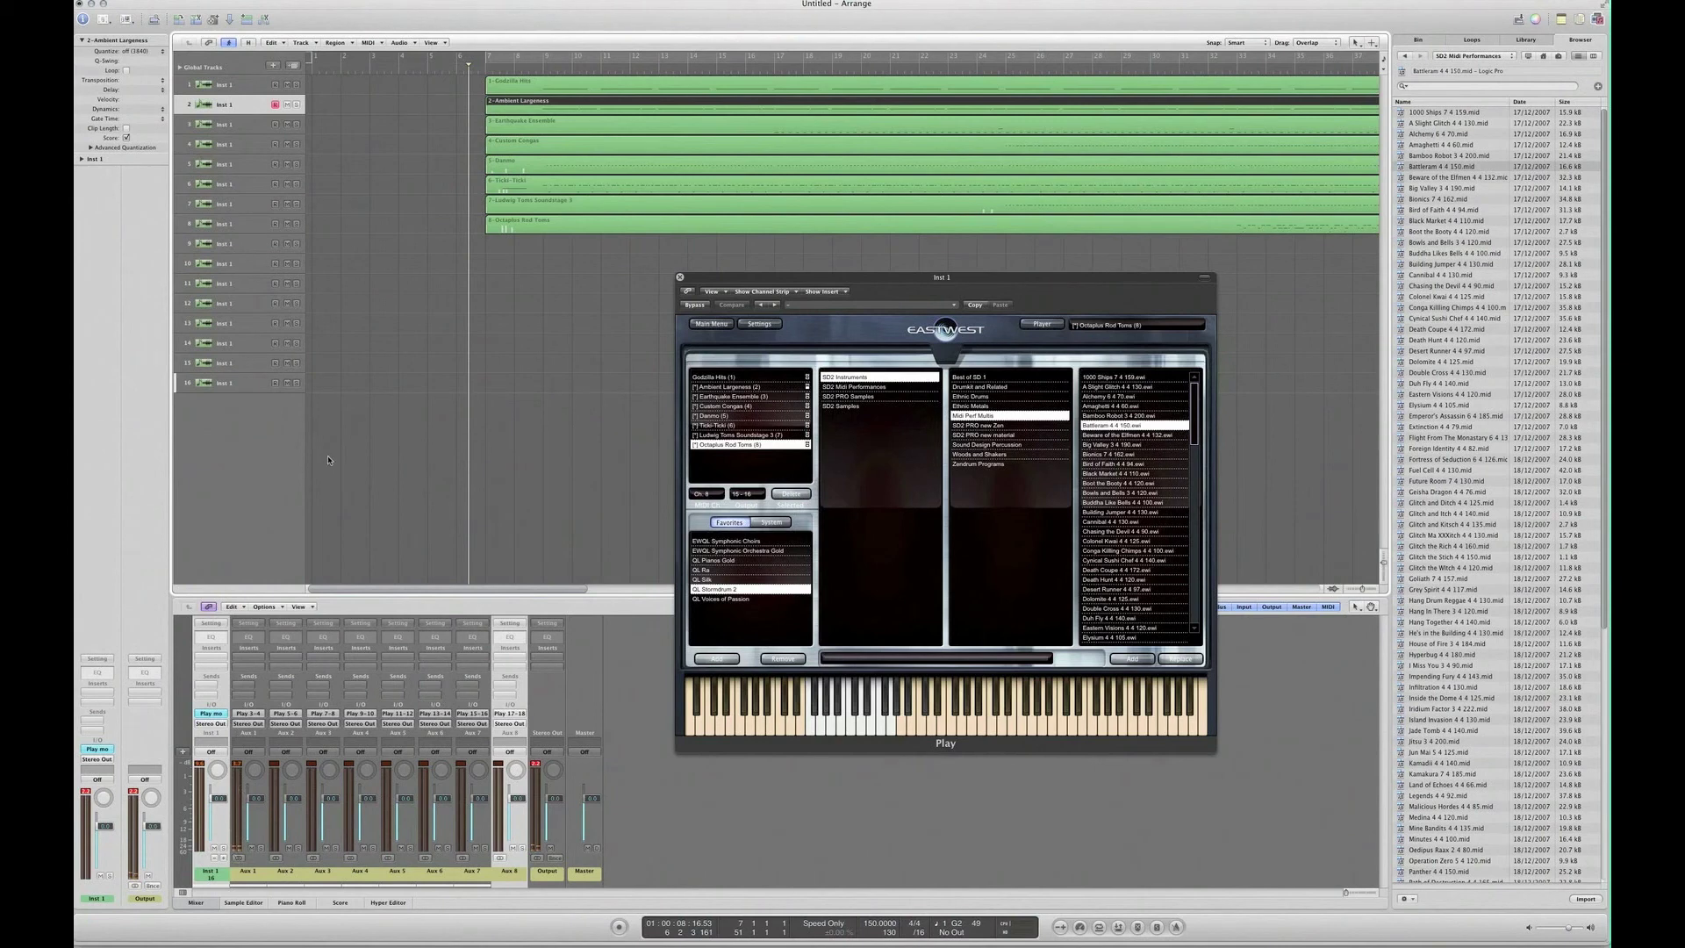
left_click(238, 88)
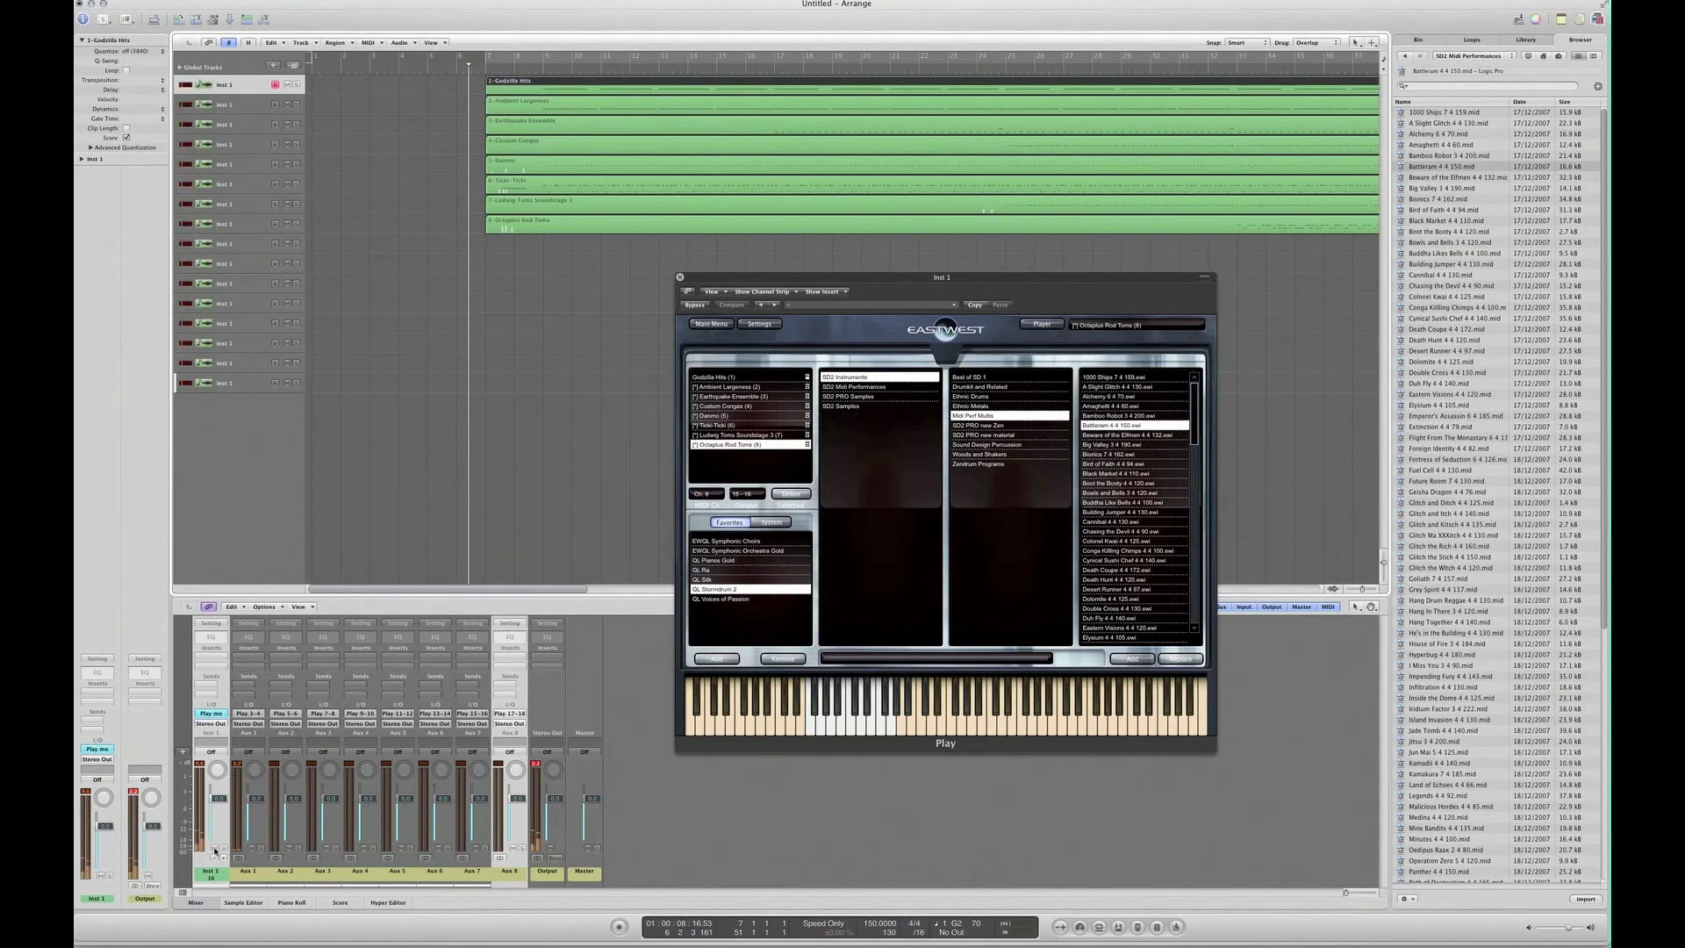
left_click(259, 123)
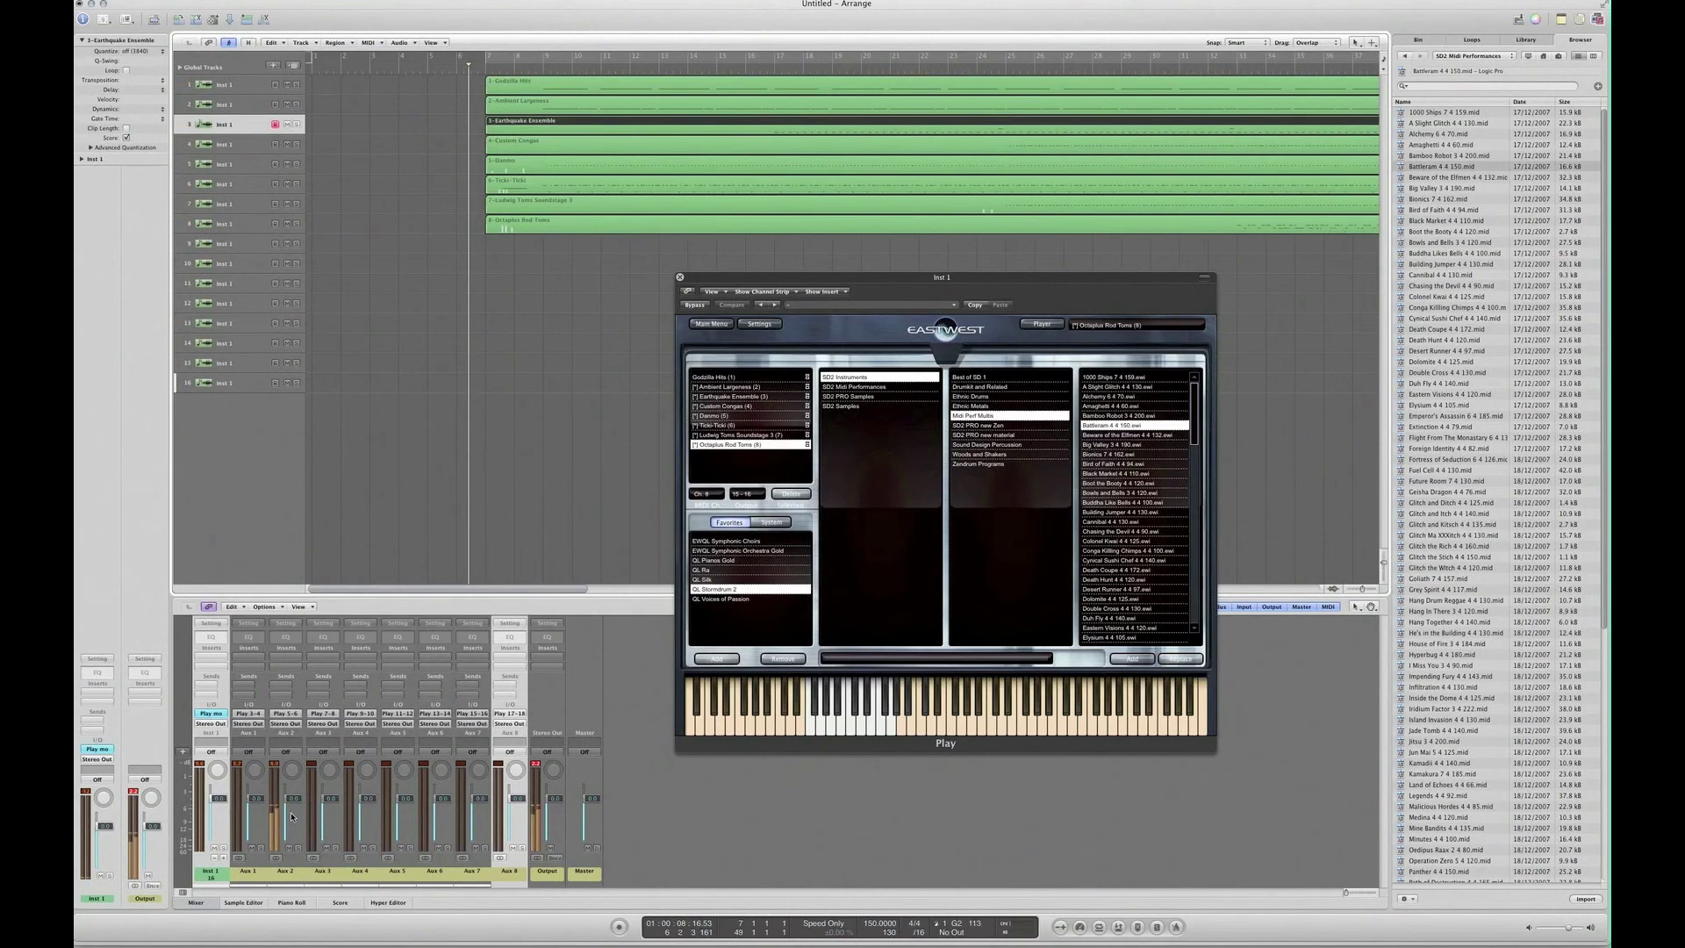
left_click_drag(254, 767, 286, 773)
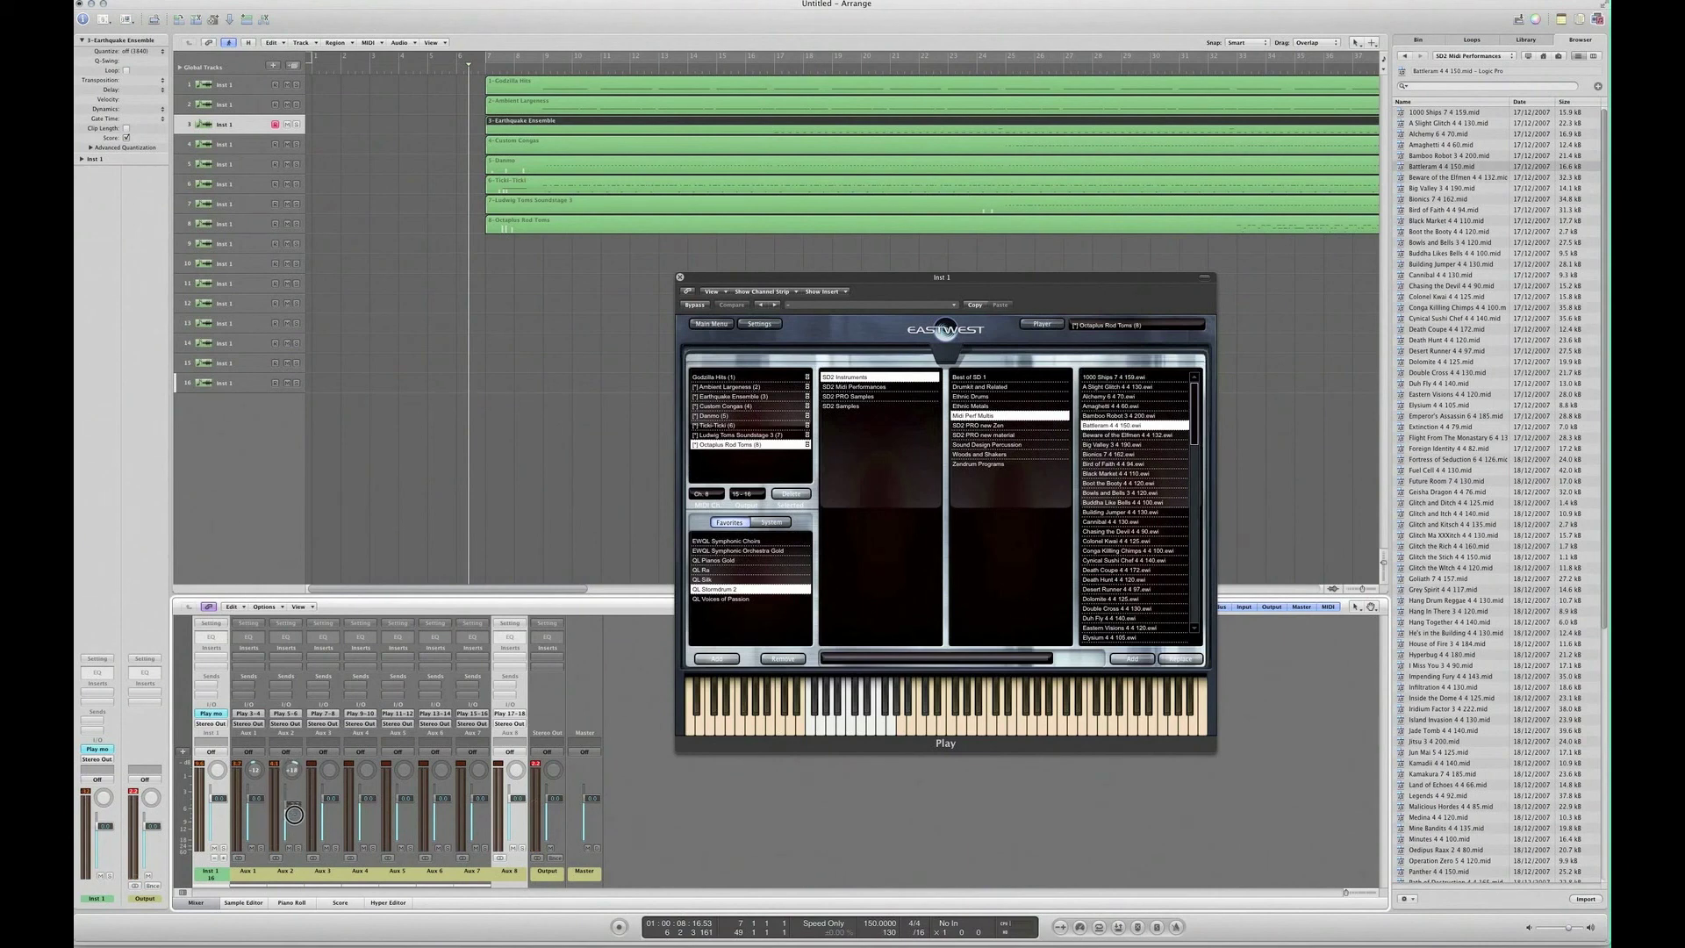
left_click_drag(292, 803, 295, 799)
left_click_drag(745, 284, 616, 262)
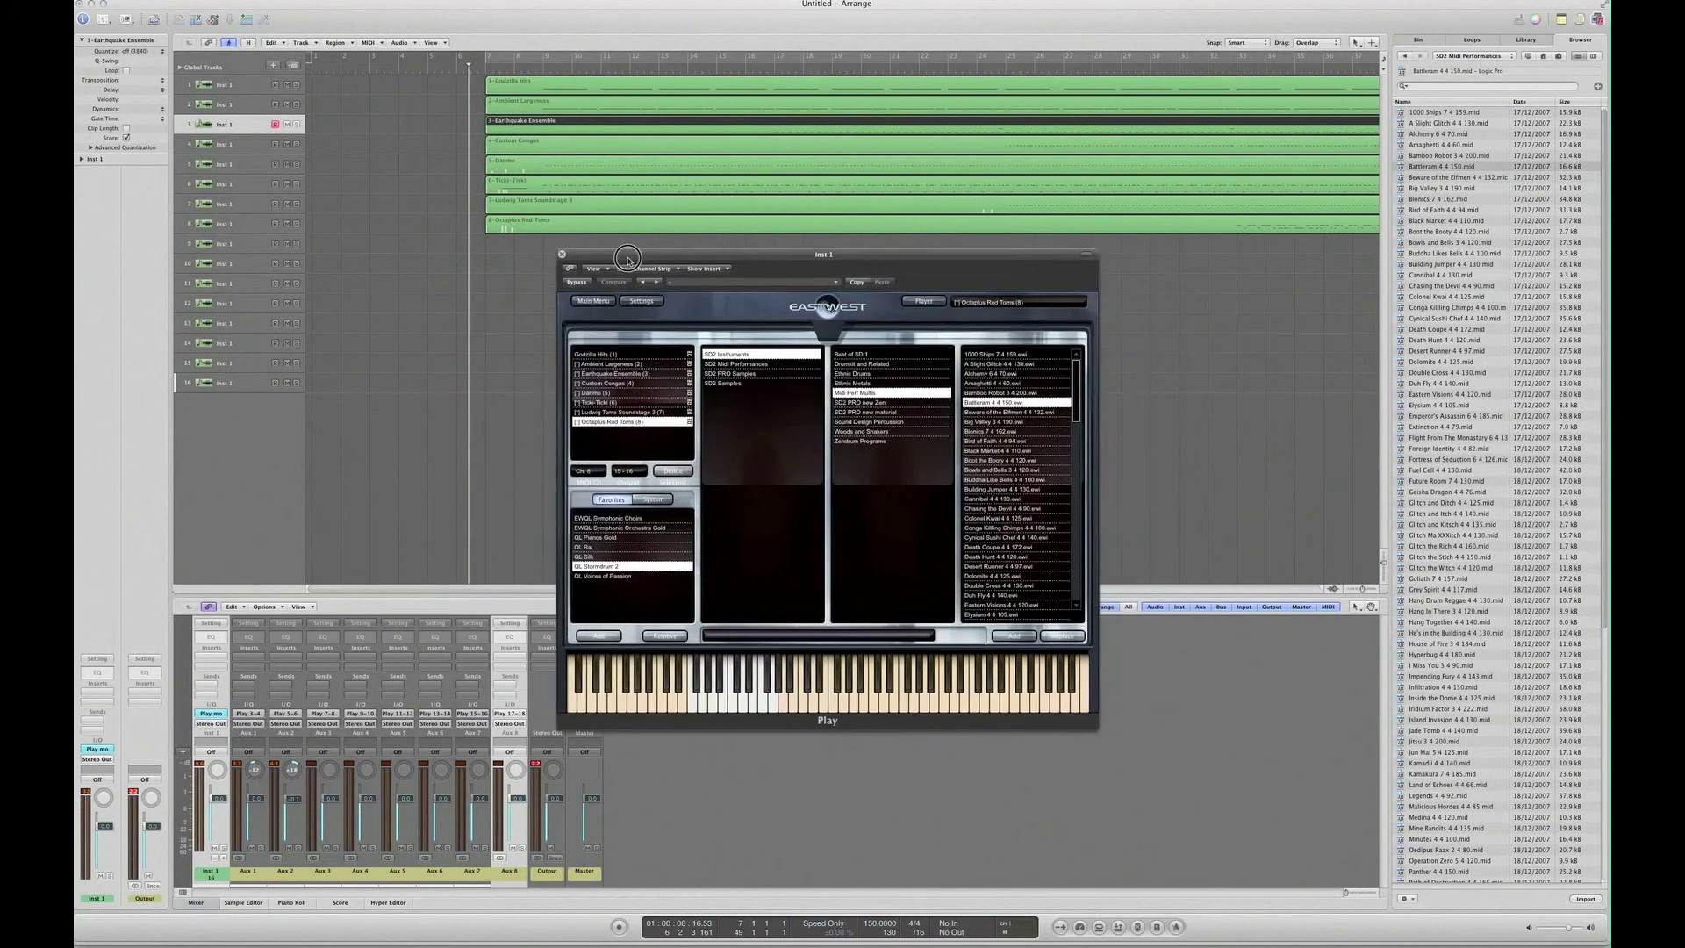
left_click_drag(762, 263, 788, 281)
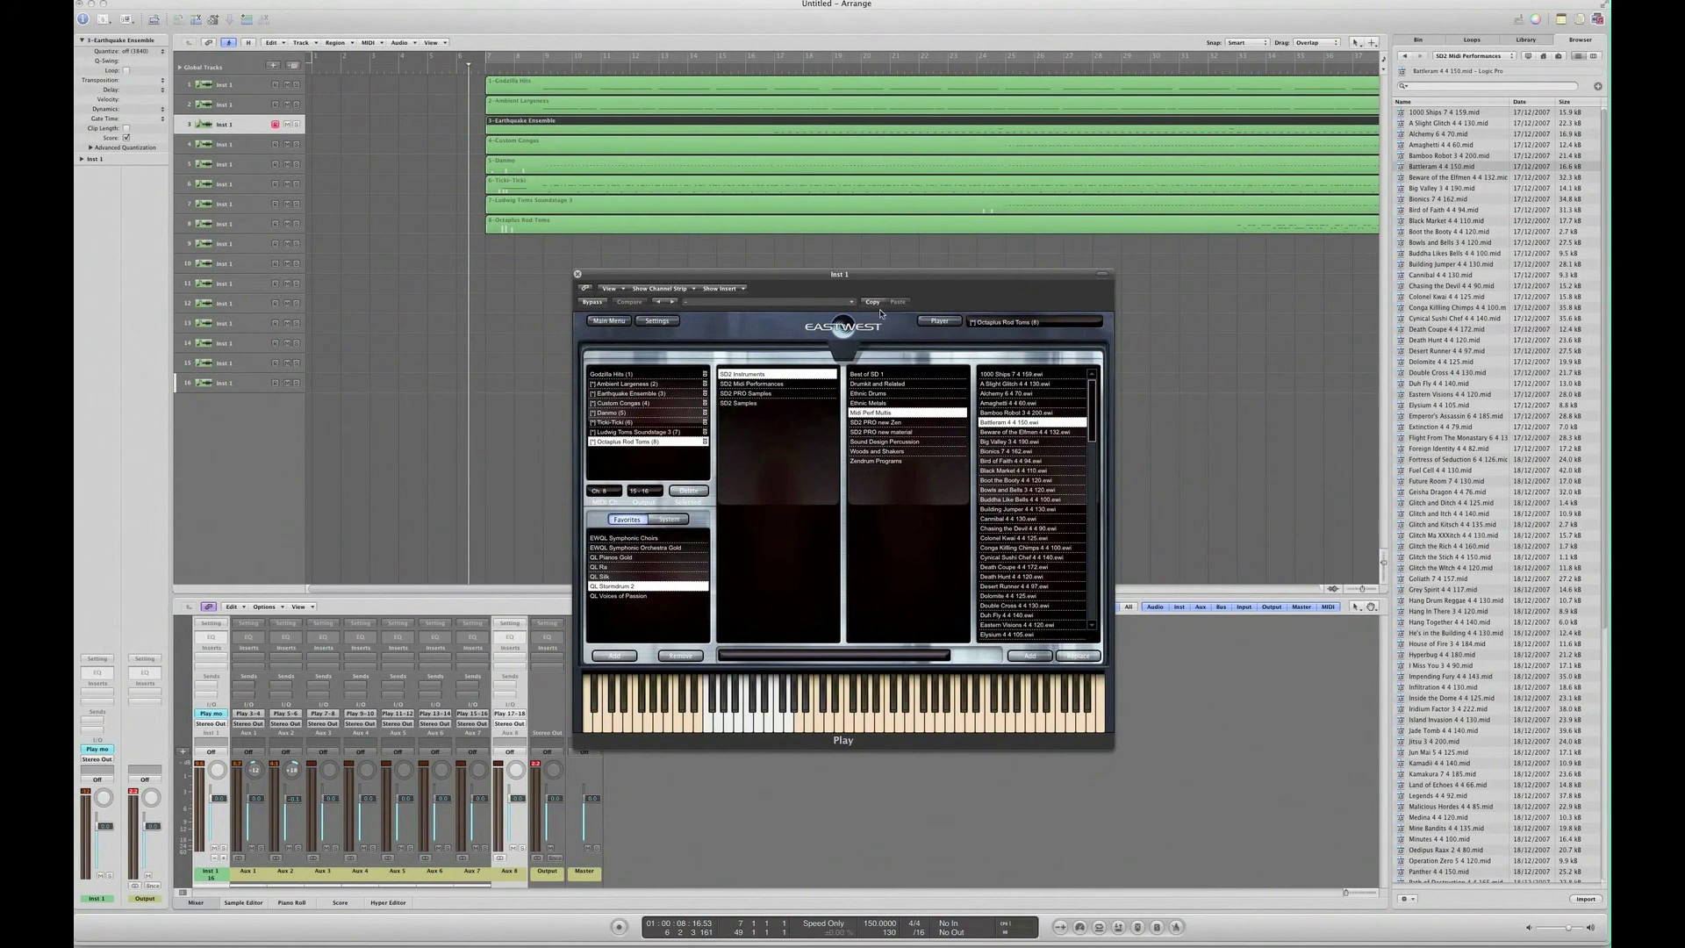
left_click(657, 320)
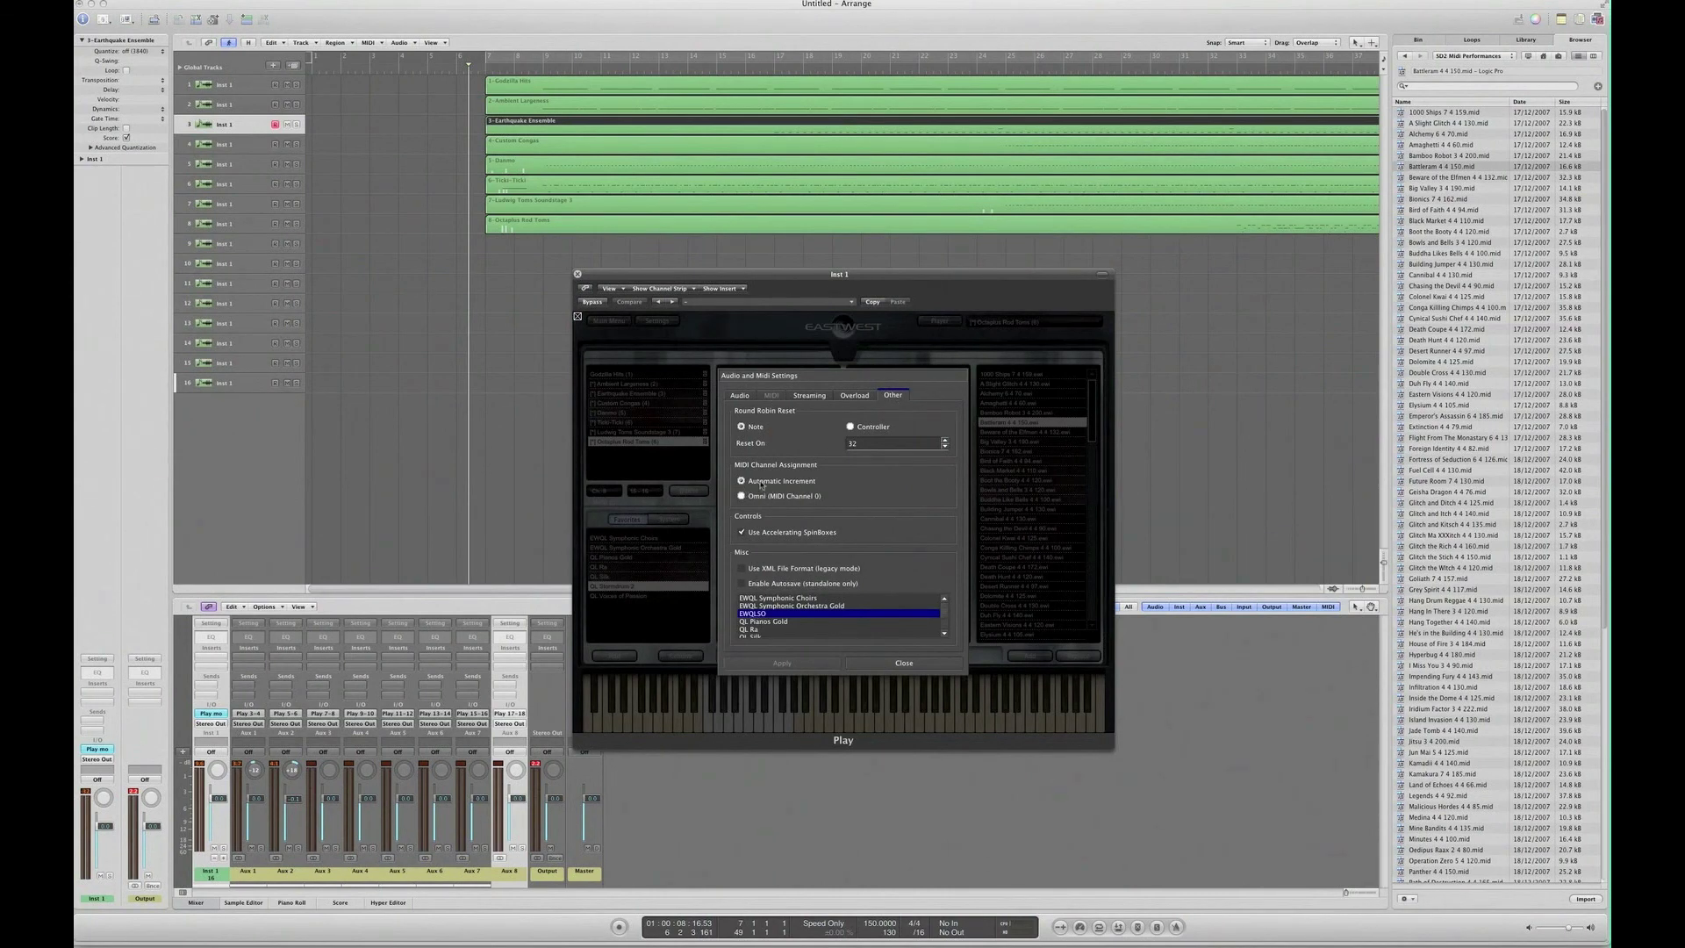
left_click(908, 664)
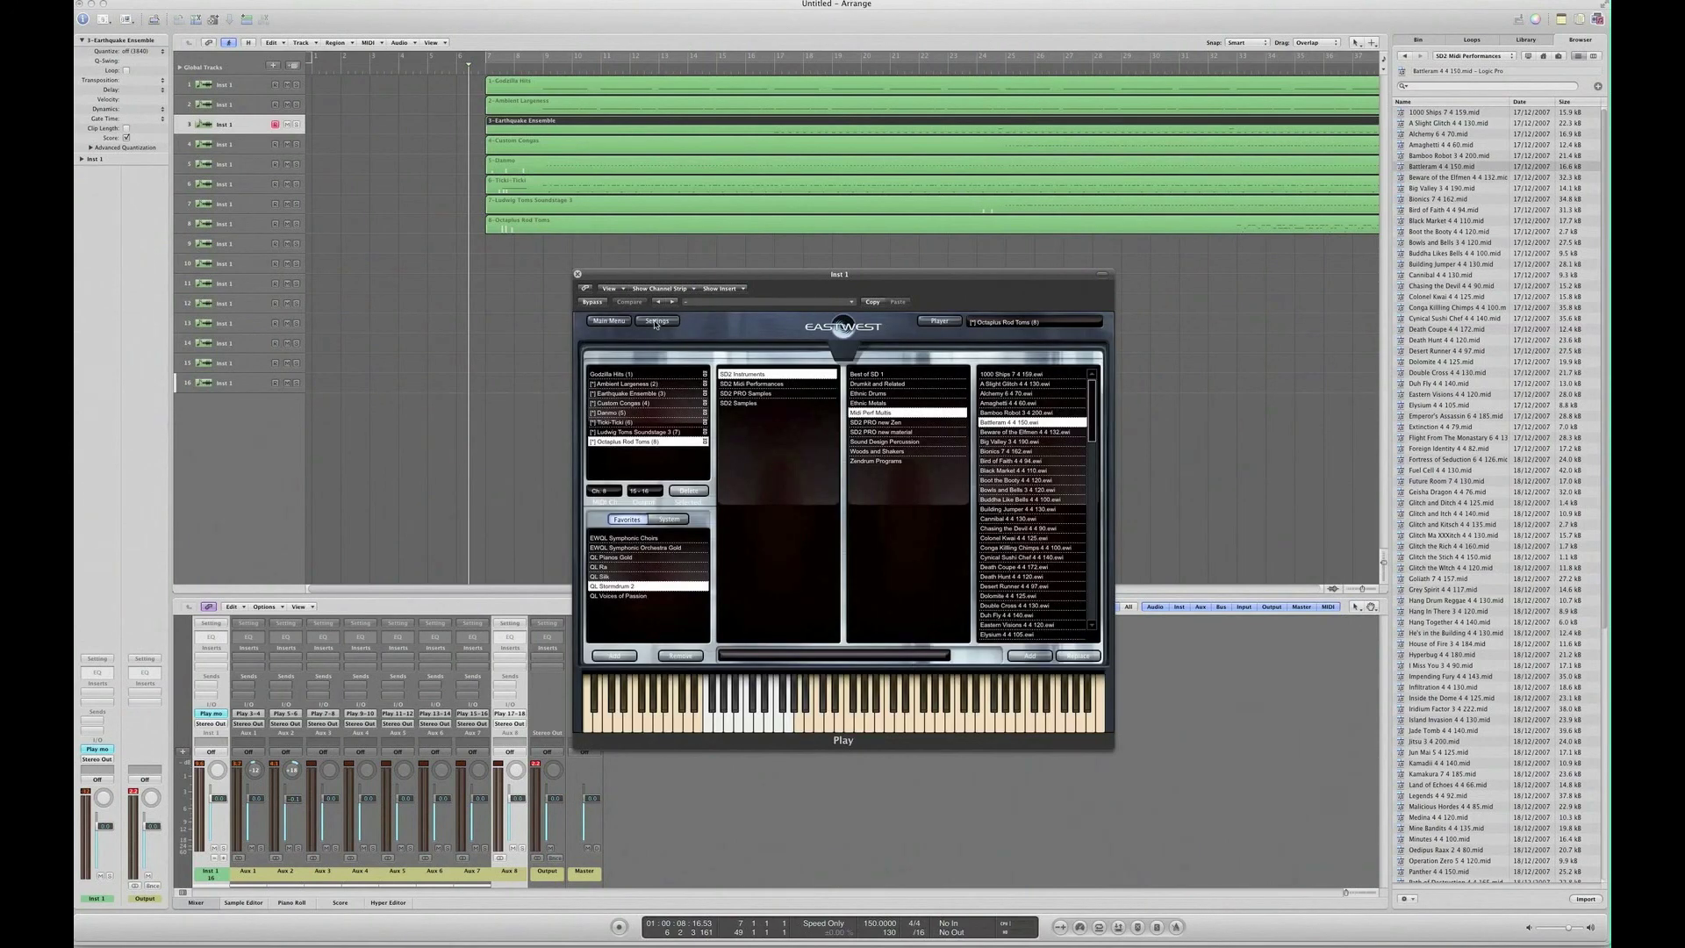